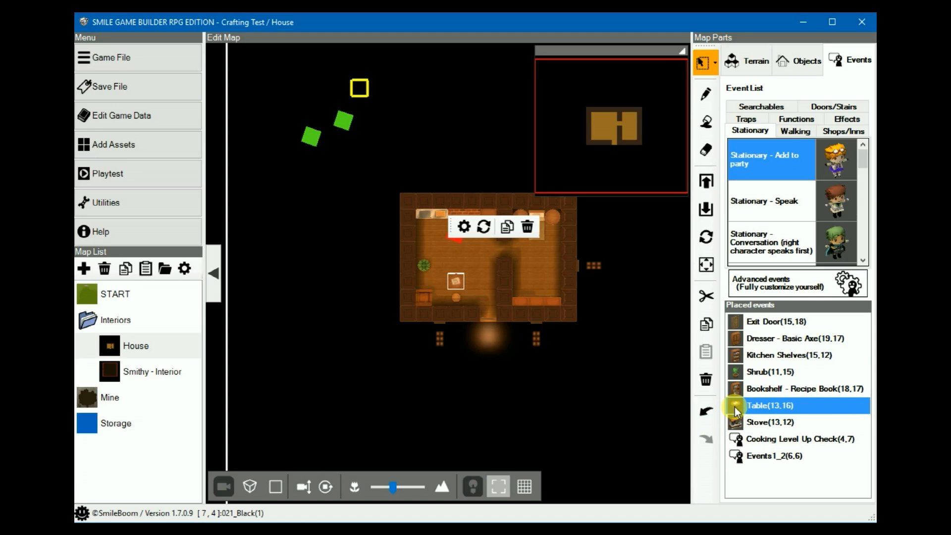
Step: Review the Table event's message showing the cooking level and XP, and accept the event
double_click(735, 407)
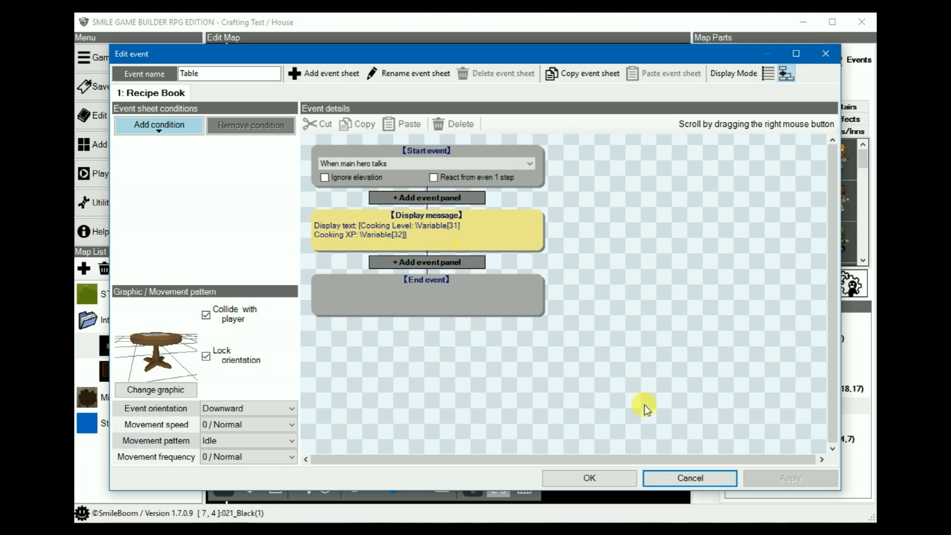
left_click(595, 482)
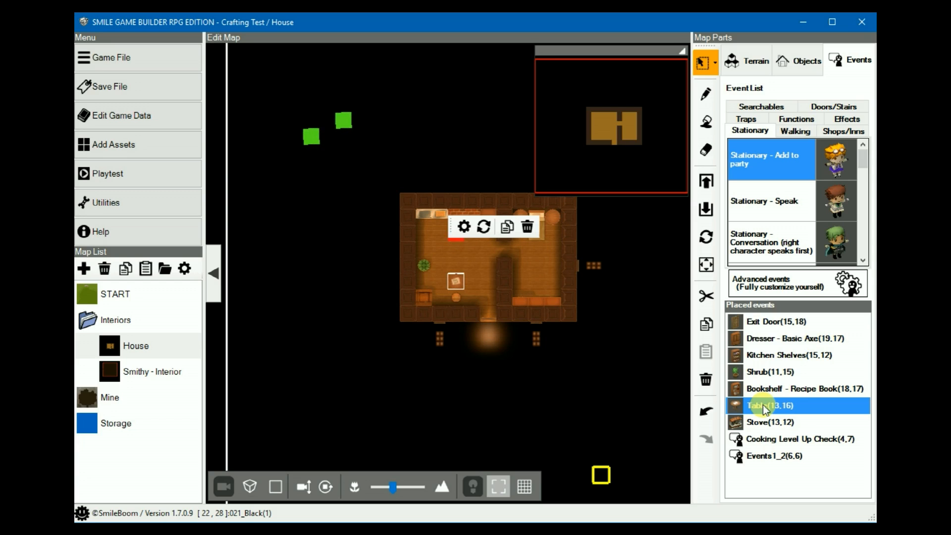
Step: Open the Cooking Level Up Check event and examine its Cooking Level and Cooking XP conditions
left_click(757, 439)
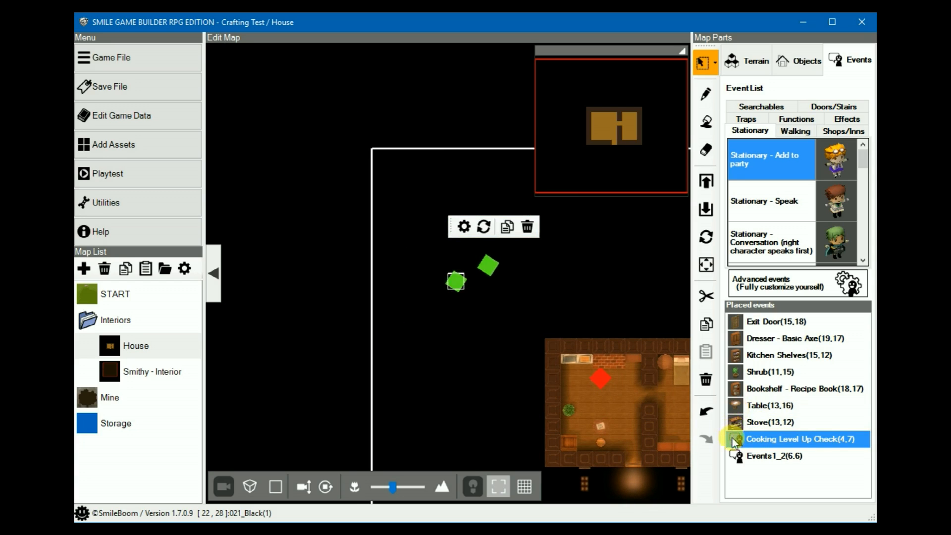
double_click(736, 440)
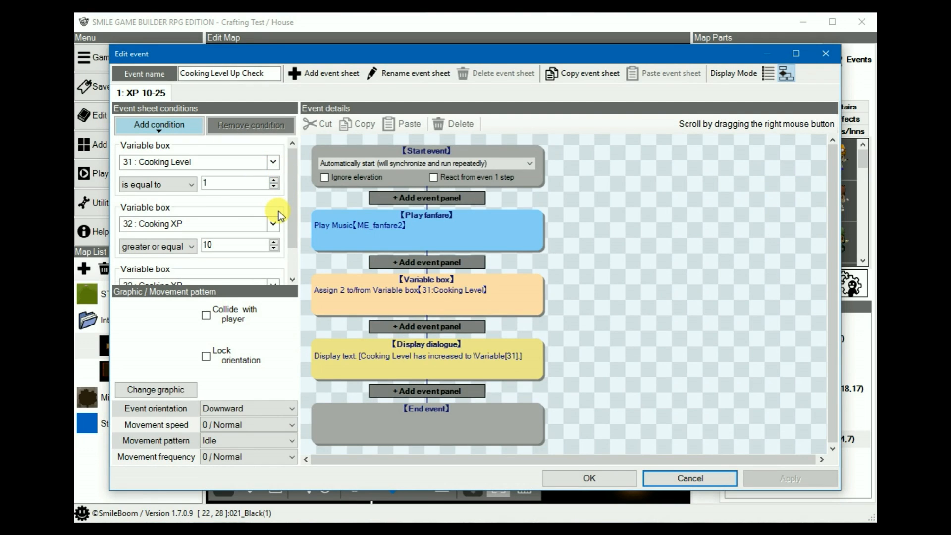
scroll(279, 211, "down", 1)
scroll(275, 209, "up", 3)
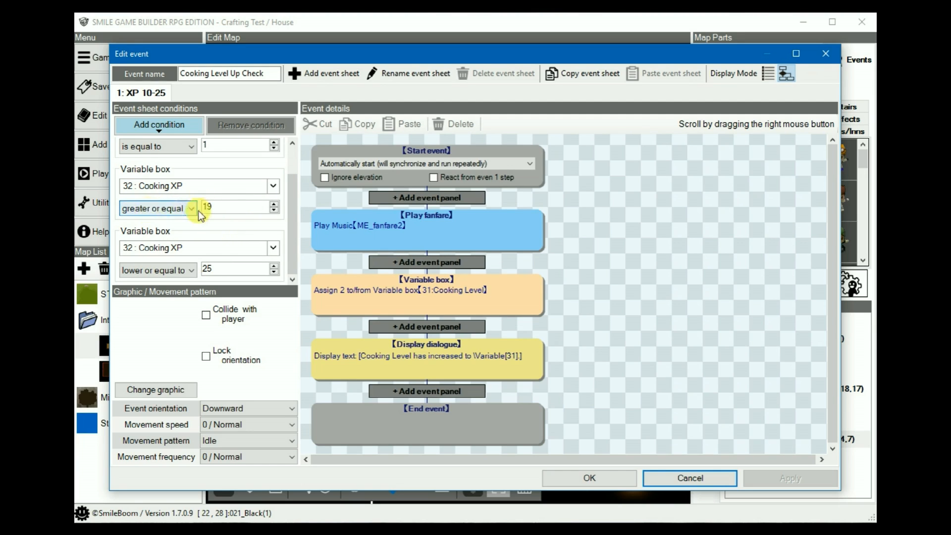
Step: Set the "greater or equal" Cooking XP condition to 10
left_click(274, 211)
left_click(274, 212)
left_click(275, 211)
left_click(274, 212)
left_click(275, 212)
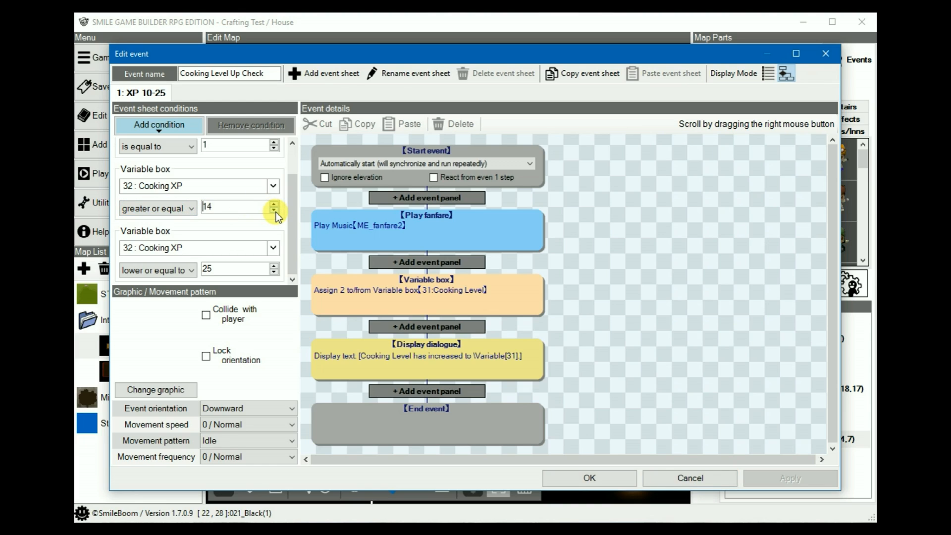
left_click(274, 213)
left_click(275, 213)
left_click(274, 212)
left_click(274, 212)
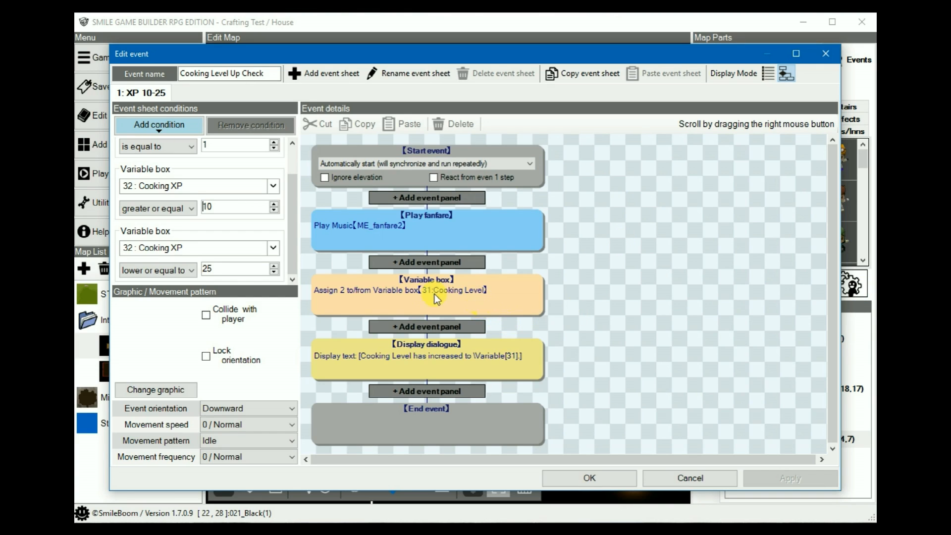
Step: Inspect the settings of the Variable box panel that assigns the Cooking Level, and accept the level-up event
left_click(407, 295)
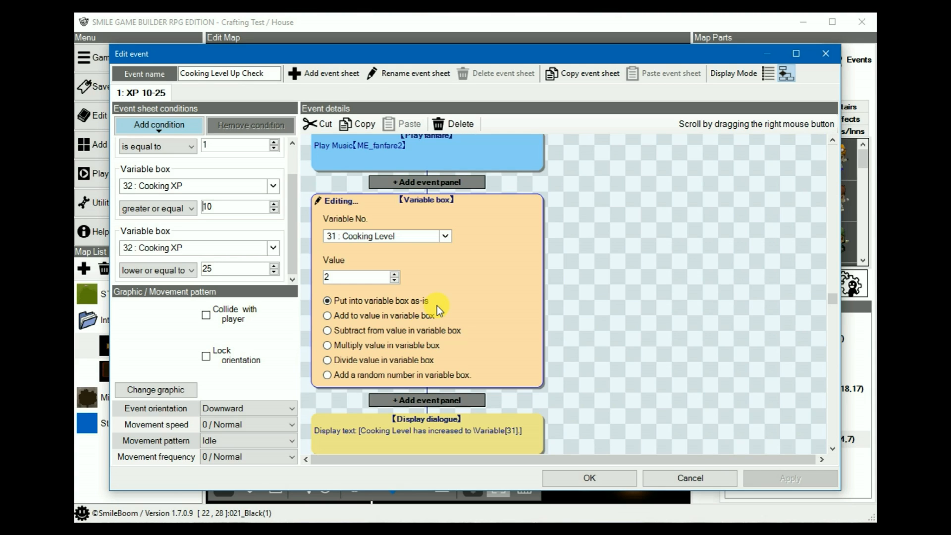
left_click(639, 291)
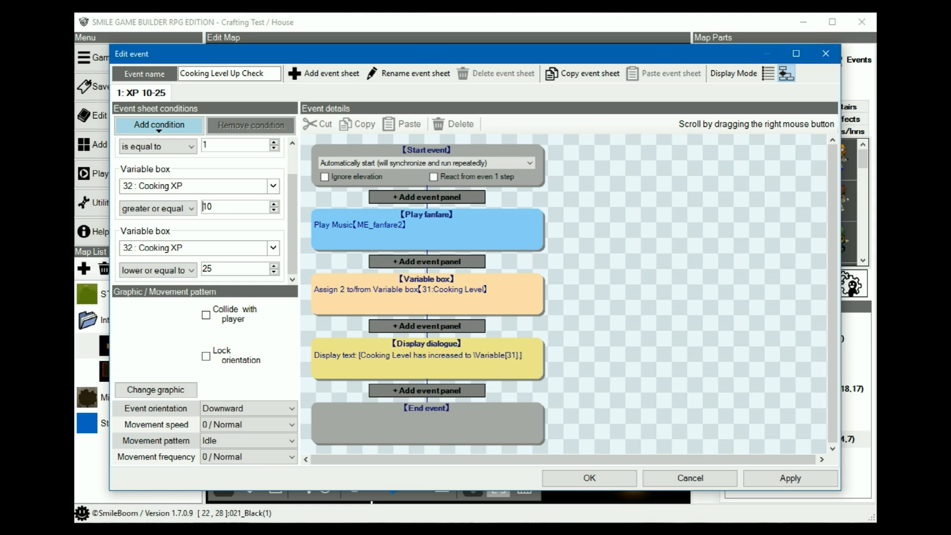
mouse_move(227, 312)
left_click(602, 478)
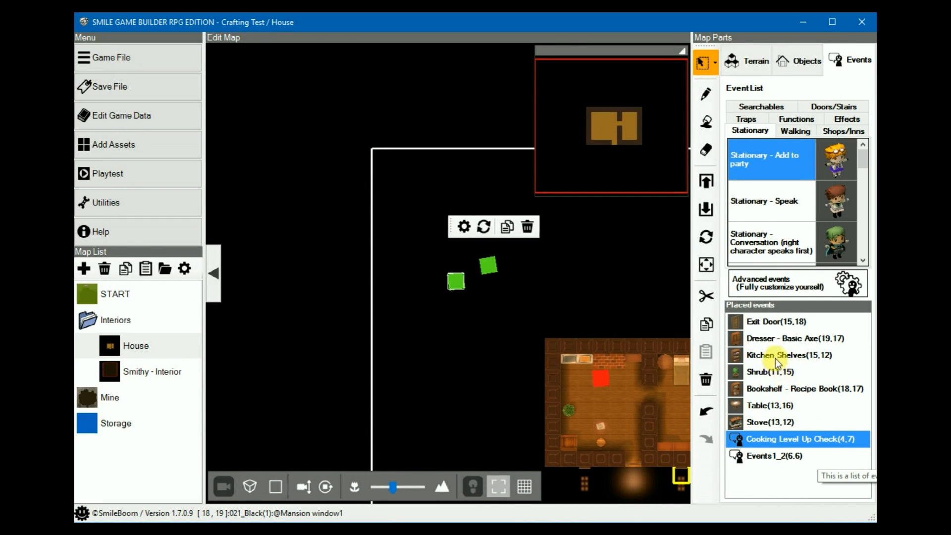
Step: Open the Bookshelf - Recipe Book event and test play the Book sound effect on its No Recipe Book sheet
left_click(772, 391)
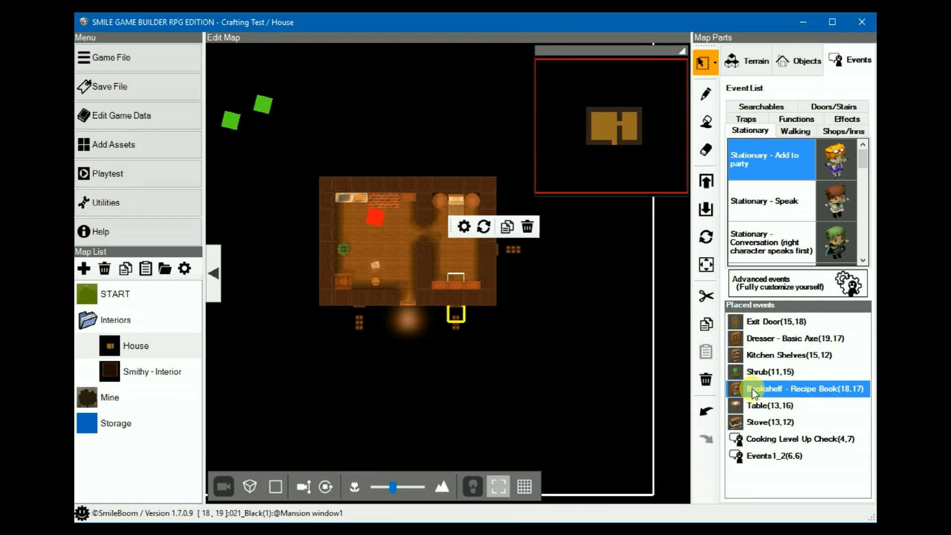
double_click(752, 388)
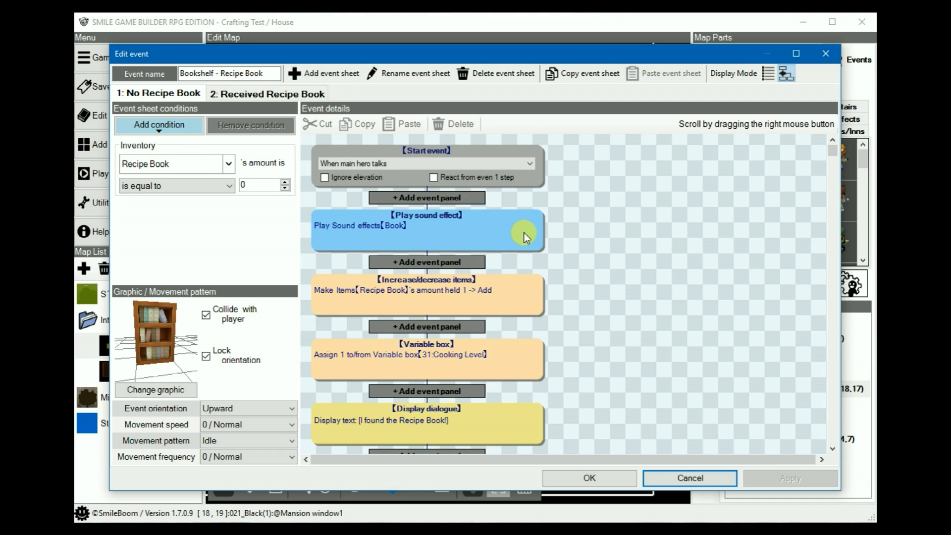
left_click(505, 228)
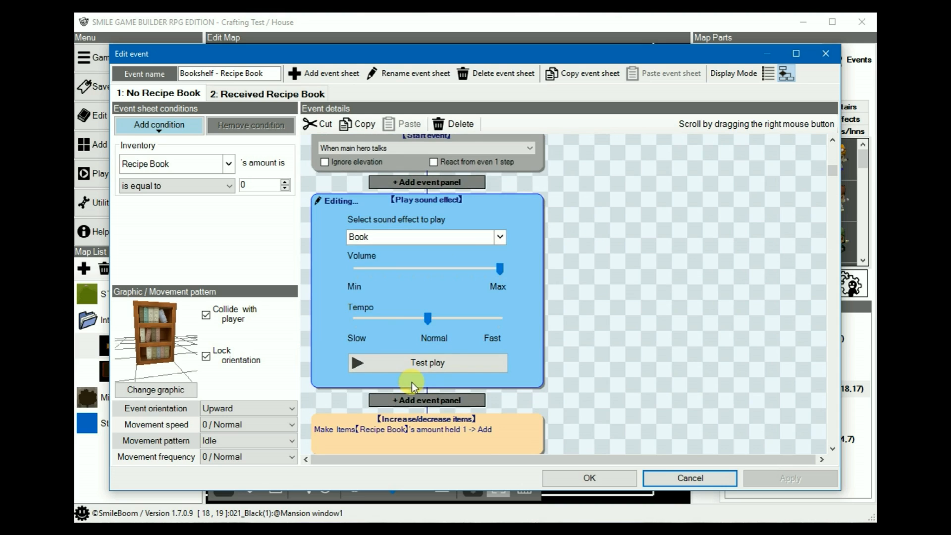
left_click(419, 365)
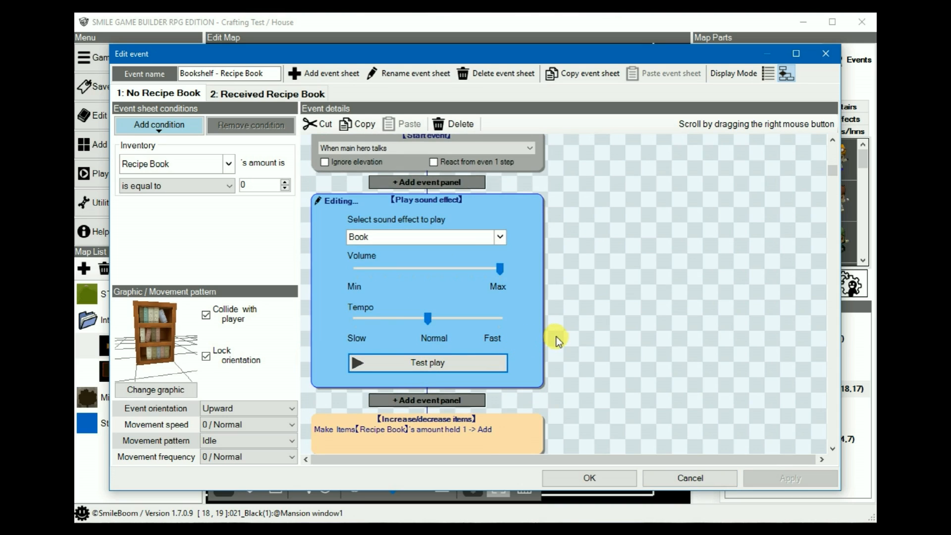
left_click(581, 284)
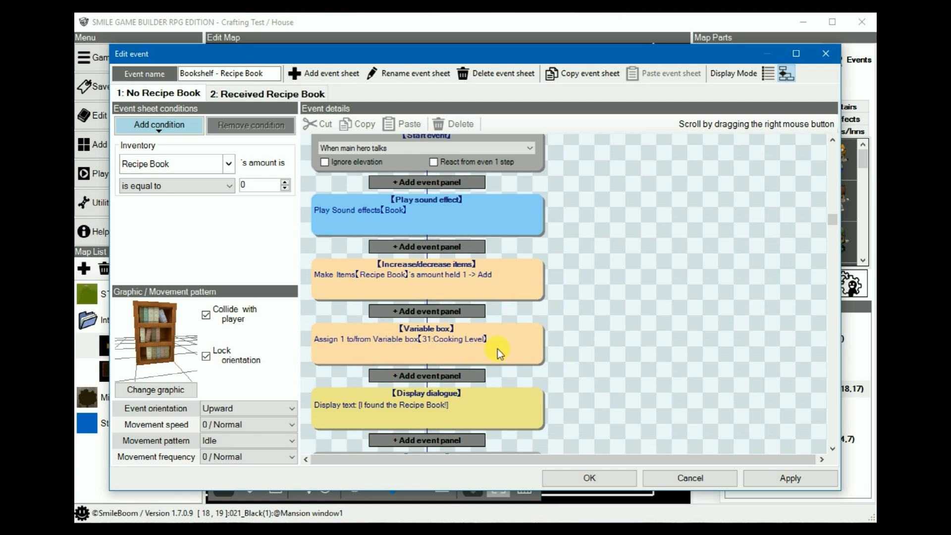
Step: Inspect the bookshelf's Variable box panel for Cooking Level, and accept the event
left_click(469, 350)
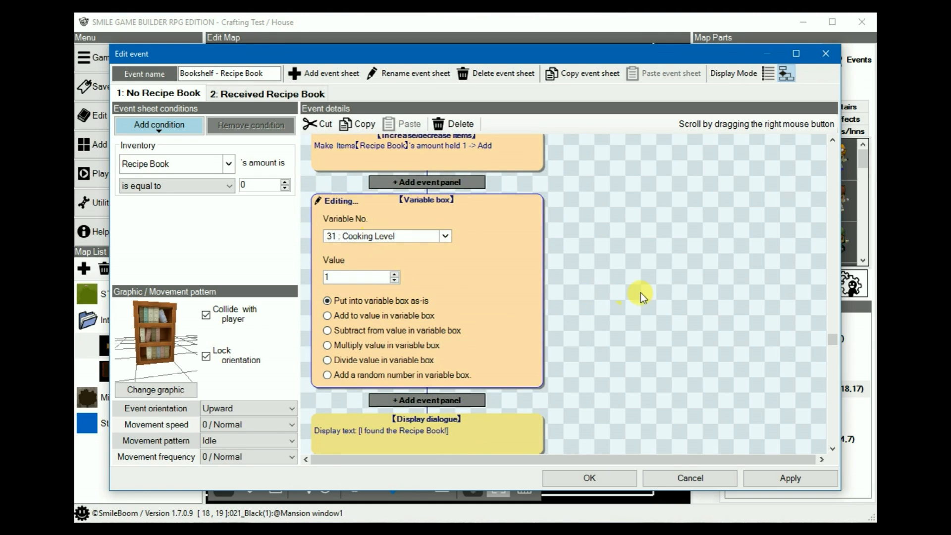
left_click(619, 285)
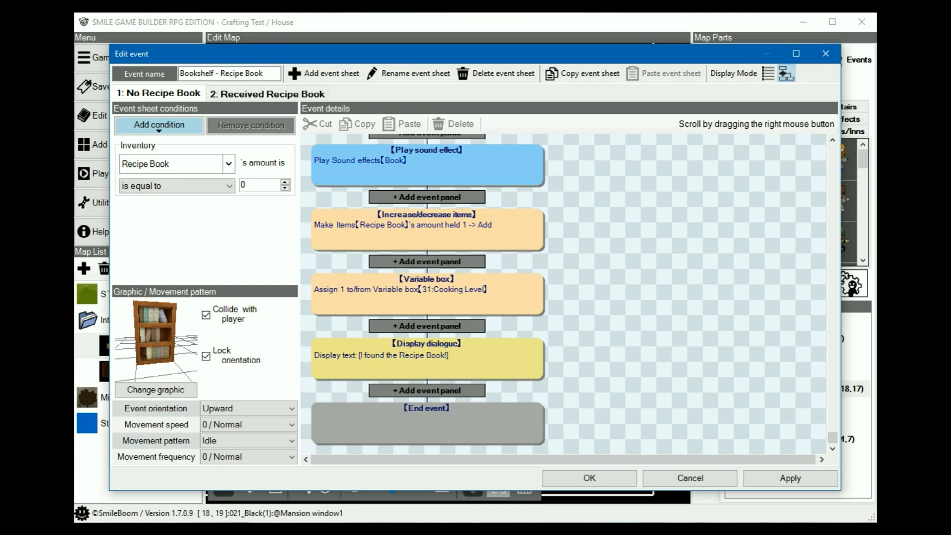
left_click(600, 481)
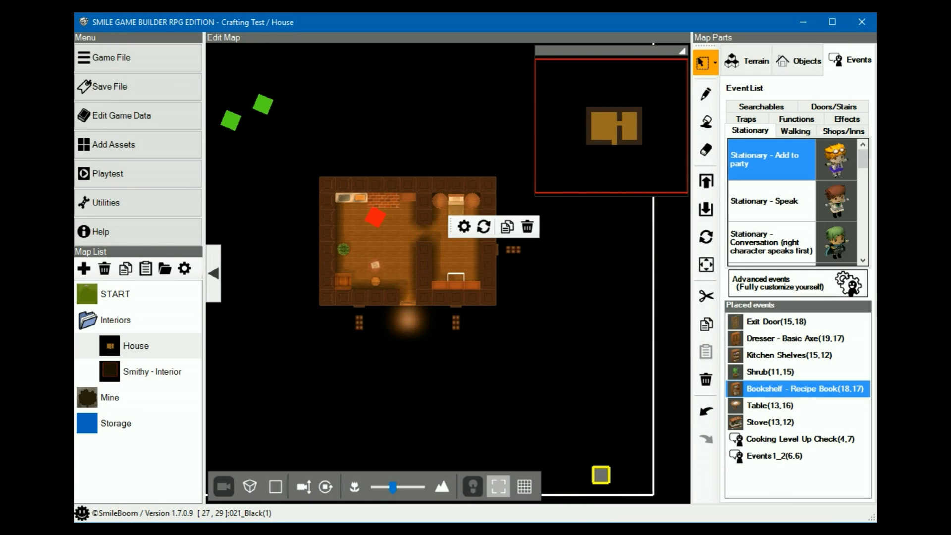
Step: Open the Stove event and view the available start triggers on its Recipe Book Check sheet
left_click(758, 423)
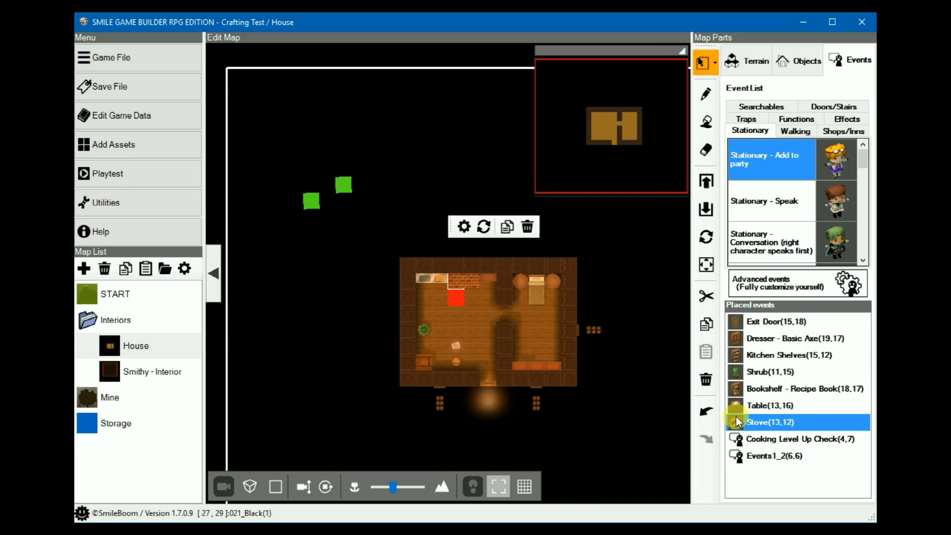
double_click(737, 420)
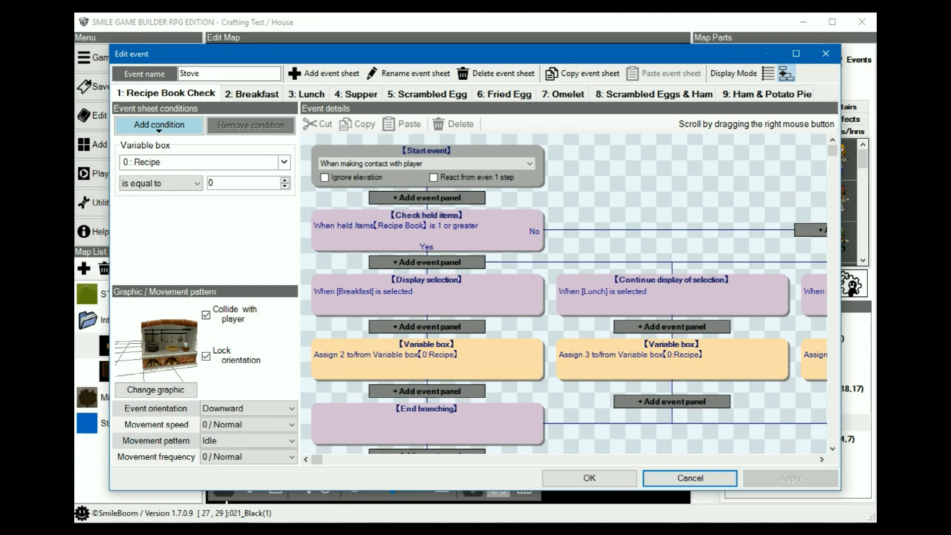
left_click(469, 167)
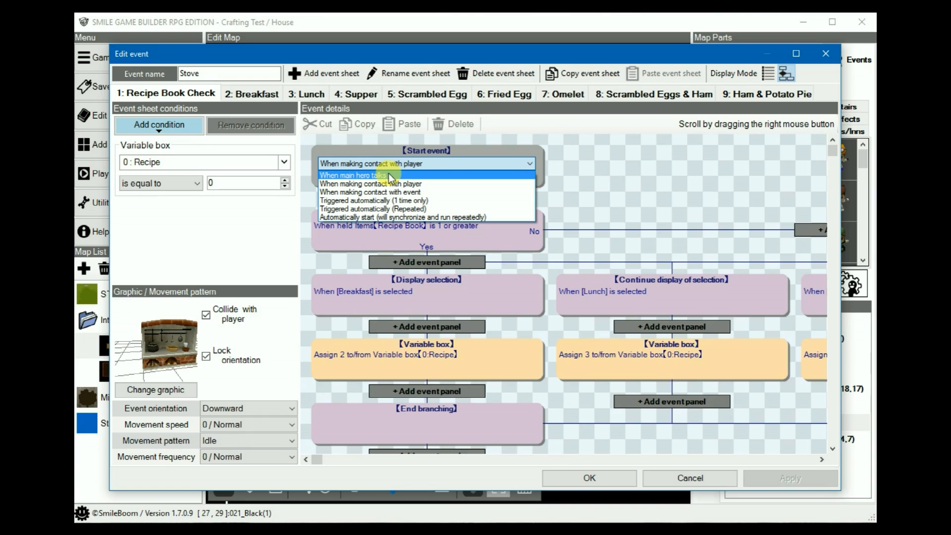
left_click(644, 174)
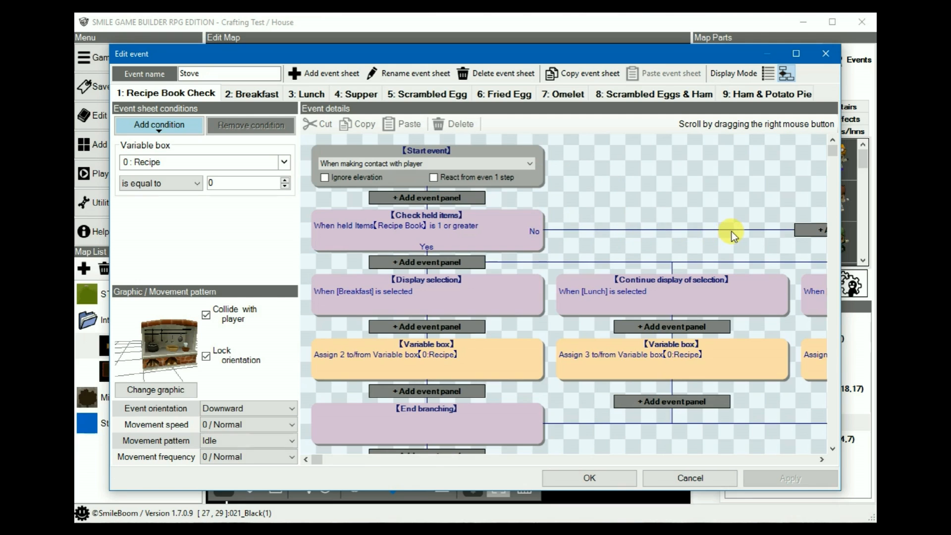
Step: Examine the branch for a missing Recipe Book and the entries of the meal display selection
right_click_drag(749, 231, 303, 243)
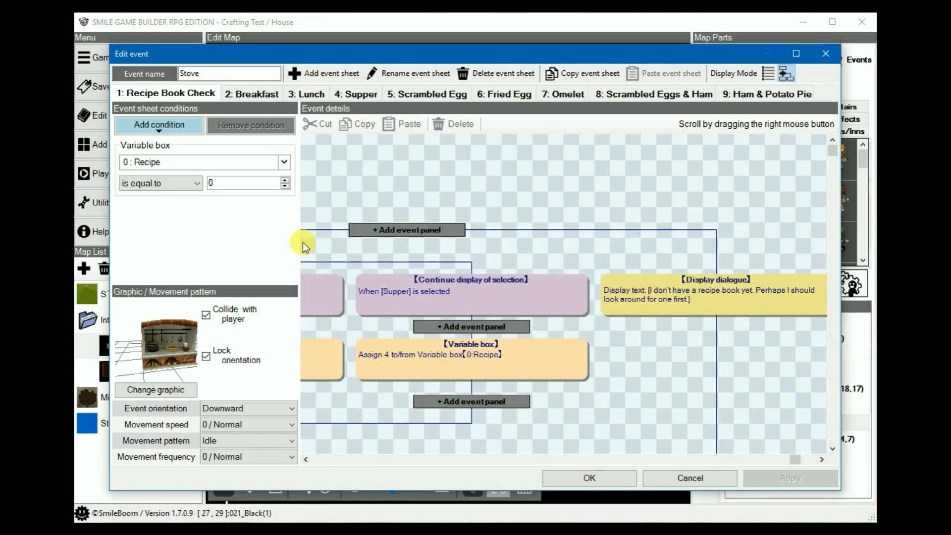
scroll(590, 218, "down", 2)
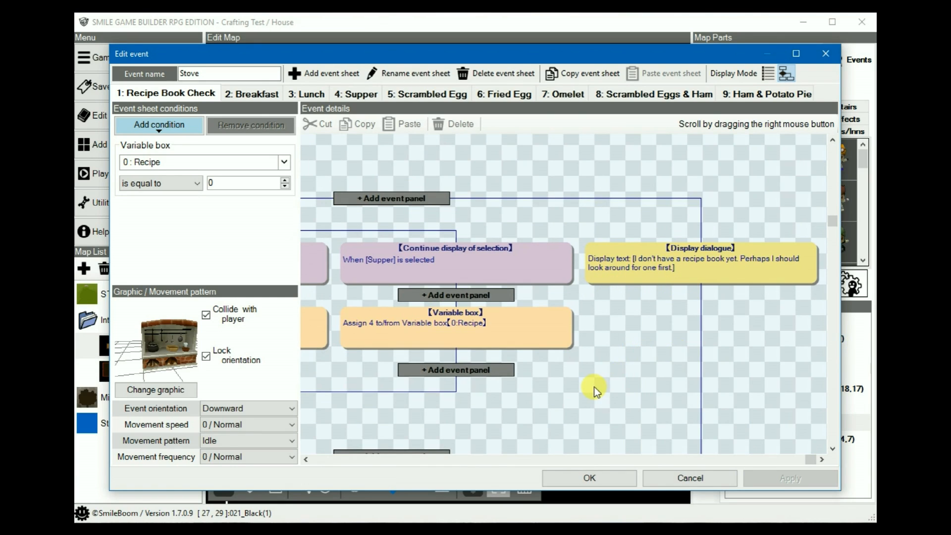
right_click_drag(375, 225, 778, 230)
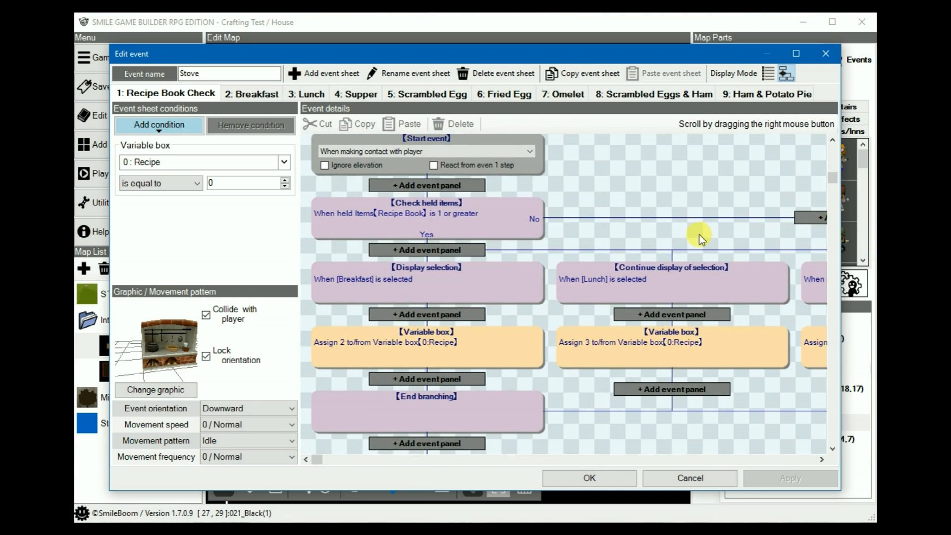
left_click(439, 277)
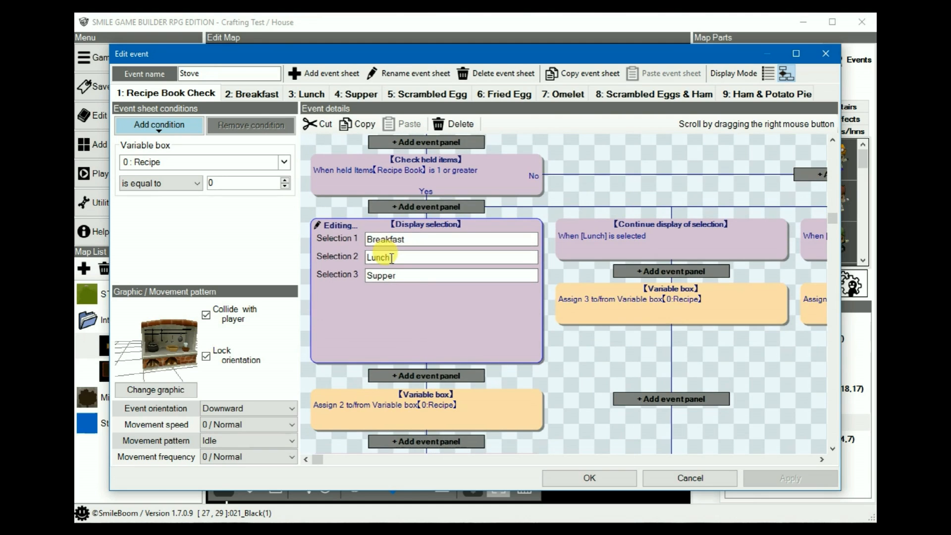
Step: Insert a two-option Yes/No display selection above the Breakfast selection in the Recipe Book branch, and delete it again
left_click(419, 211)
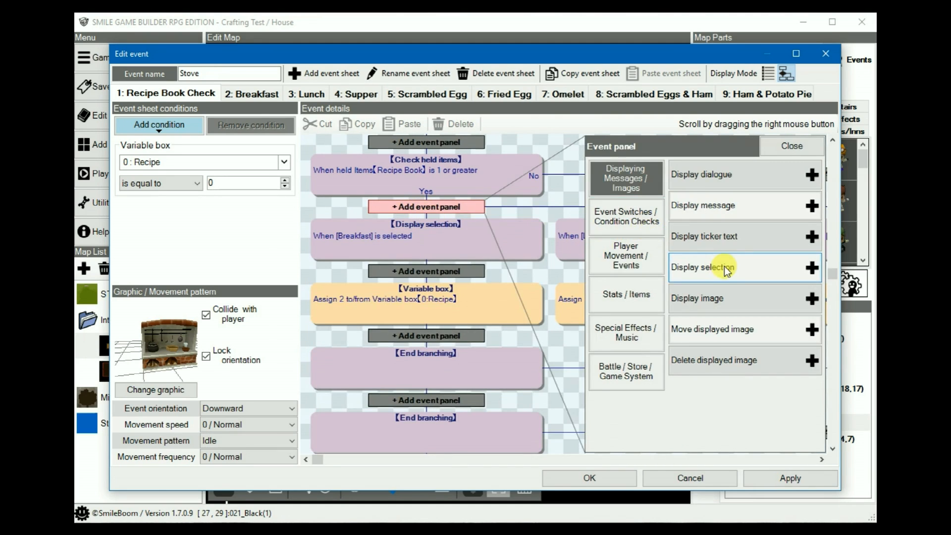
left_click(727, 271)
left_click(436, 271)
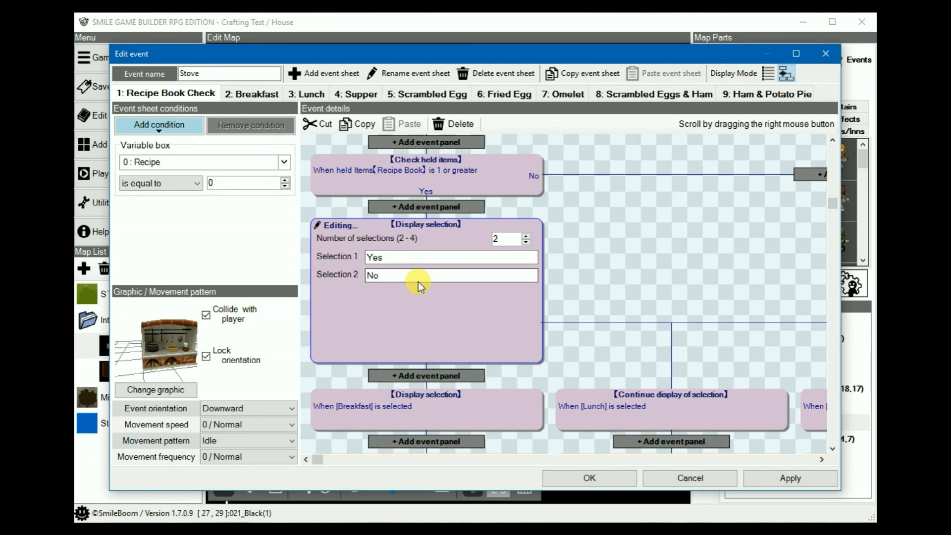
left_click(584, 253)
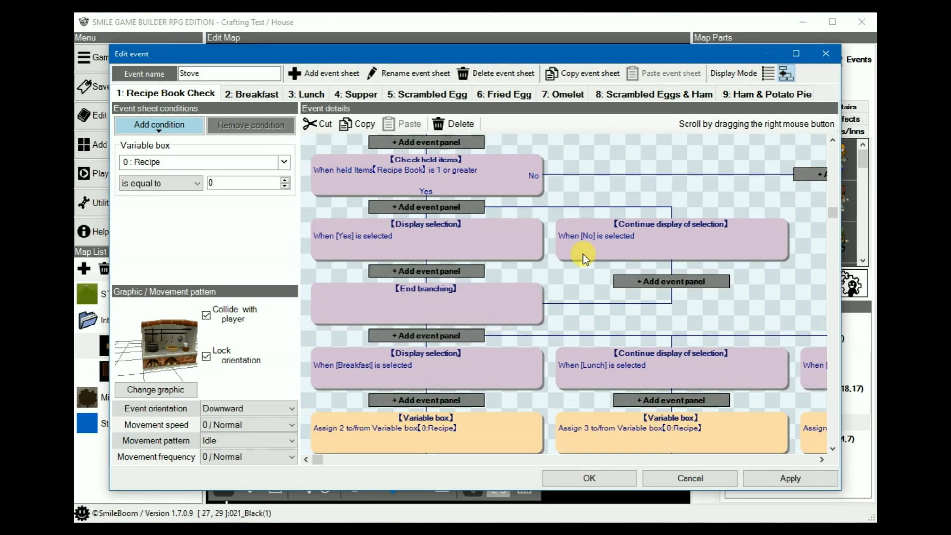
left_click(422, 234)
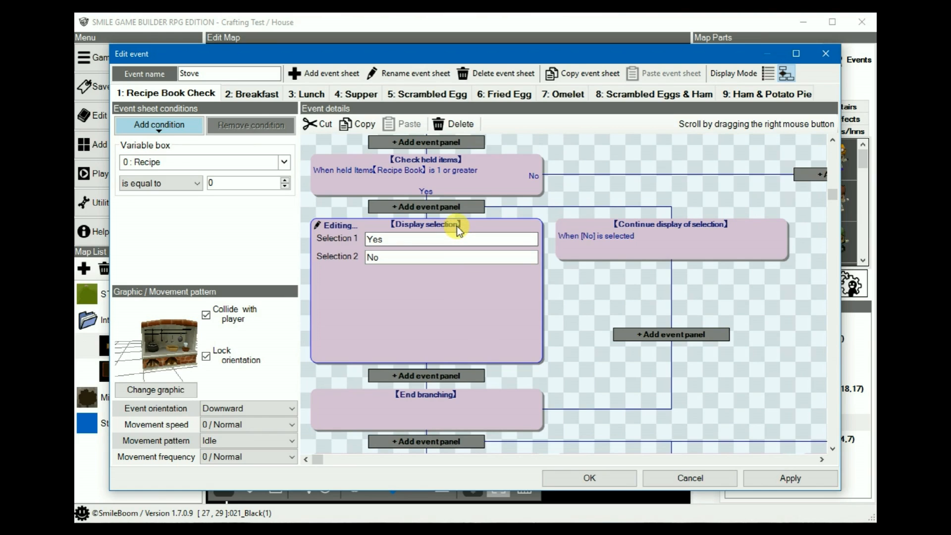
left_click(466, 130)
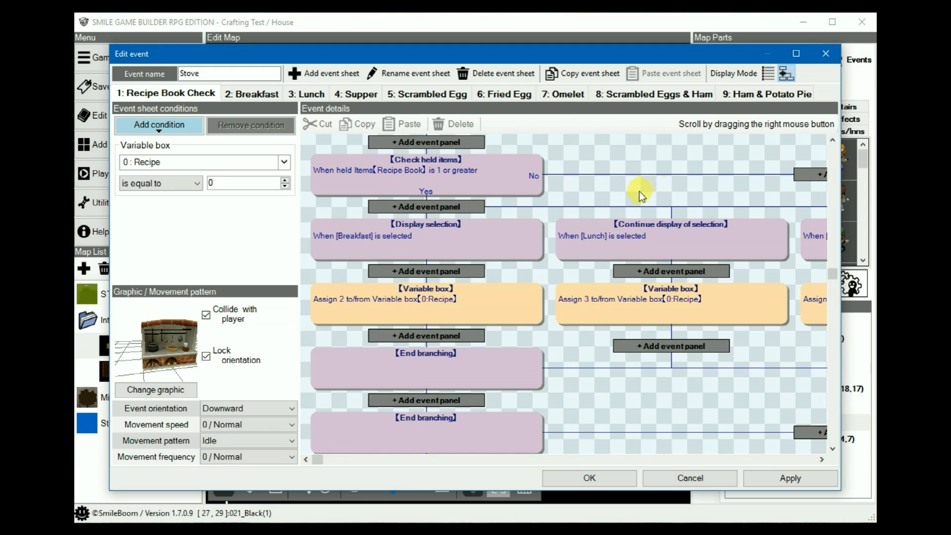
Step: Examine the Supper selection and the rest of the Recipe Book Check sheet's branching
right_click_drag(585, 203, 103, 205)
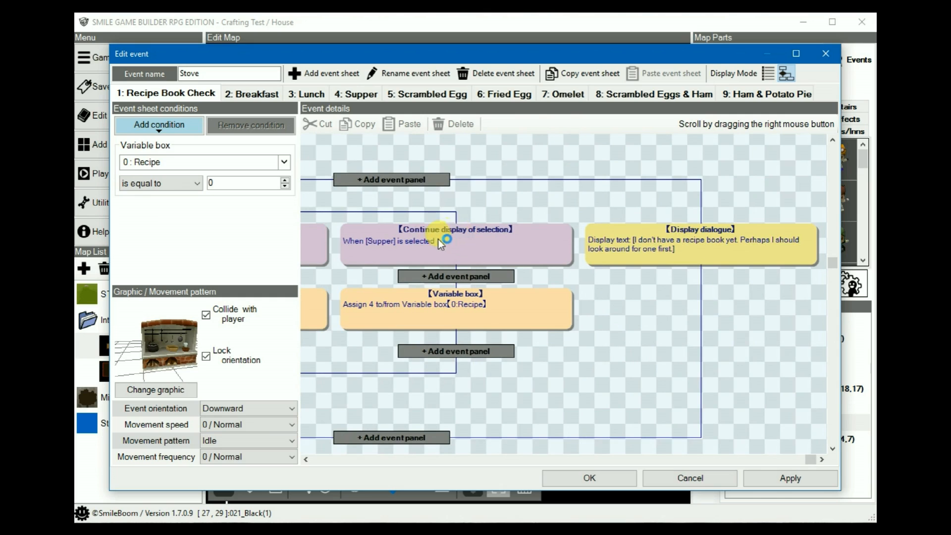
left_click(453, 240)
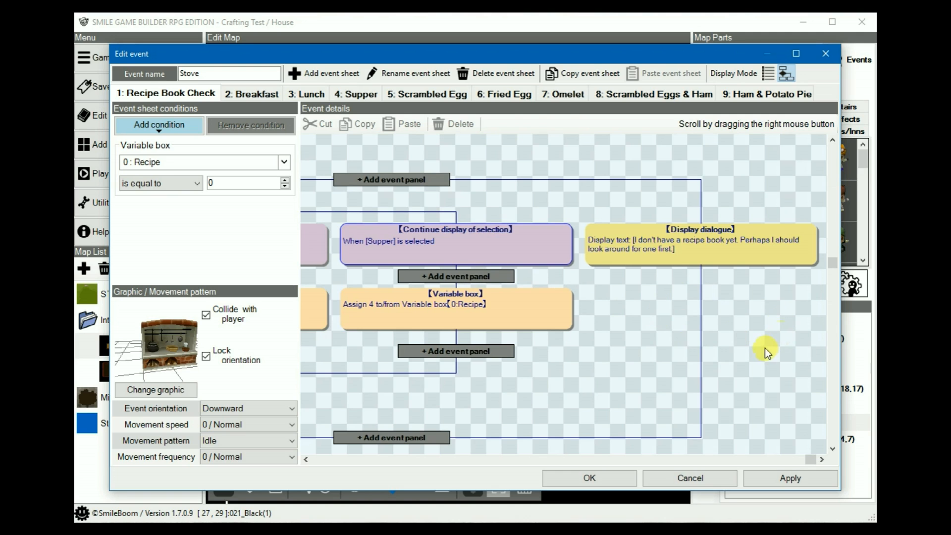
right_click_drag(356, 156, 761, 166)
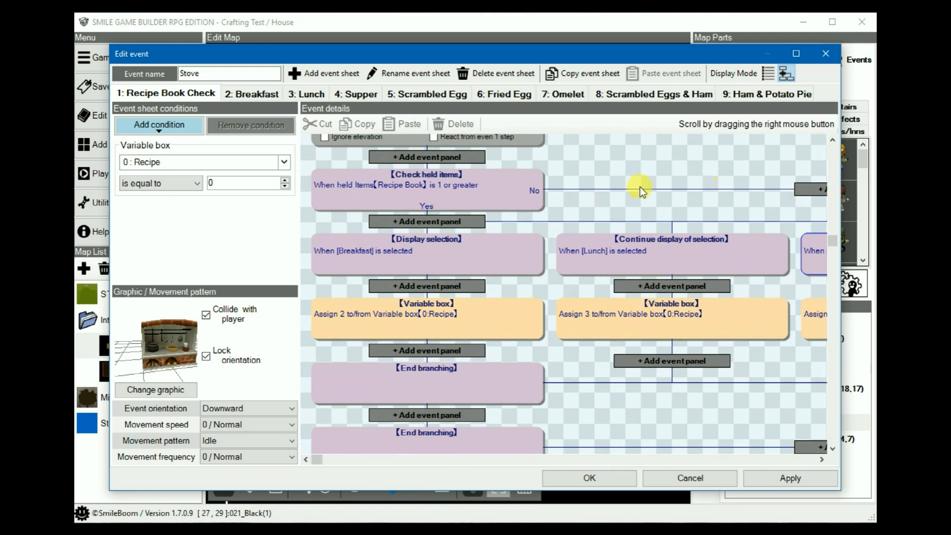
right_click_drag(565, 370, 569, 333)
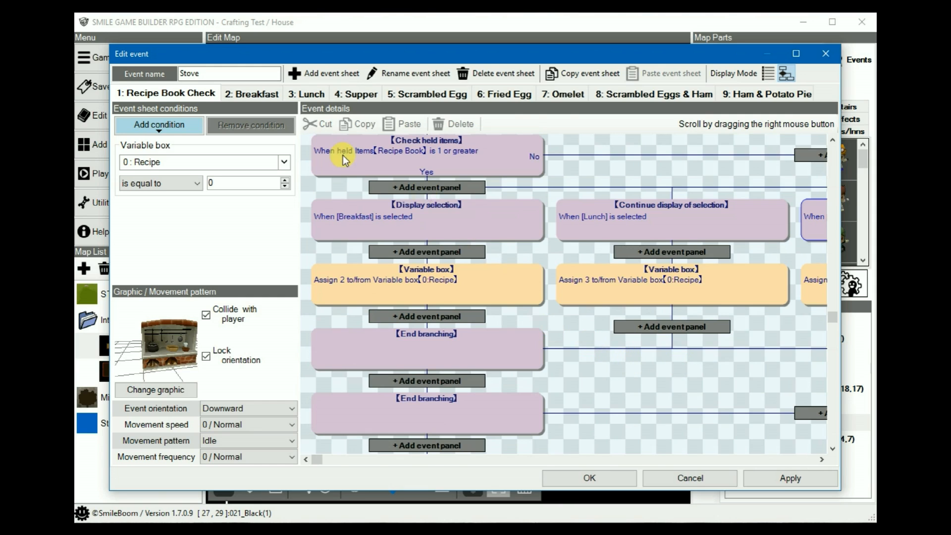
Step: Review the Breakfast sheet's Scrambled Egg selection and follow the Scrambled Egg sheet from its egg check to the Recipe variable reset
left_click(252, 96)
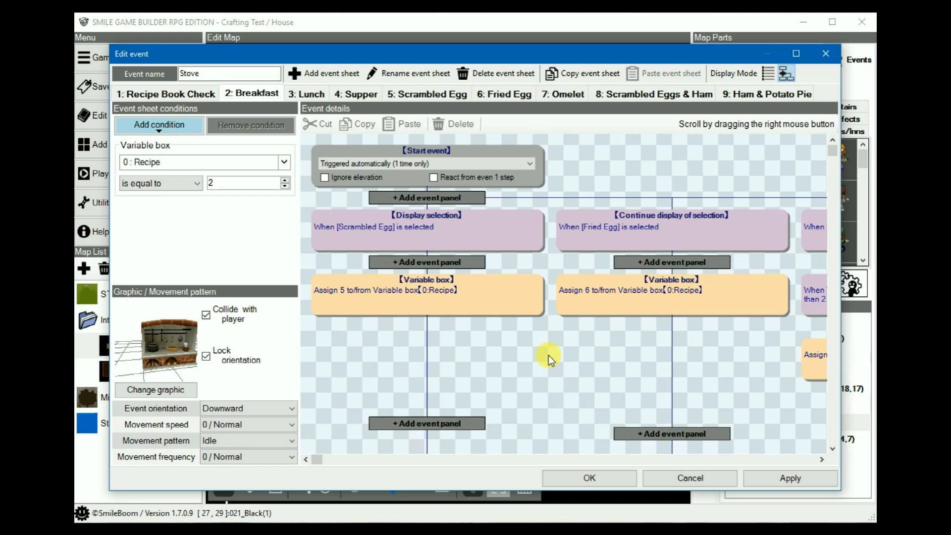
scroll(517, 356, "down", 1)
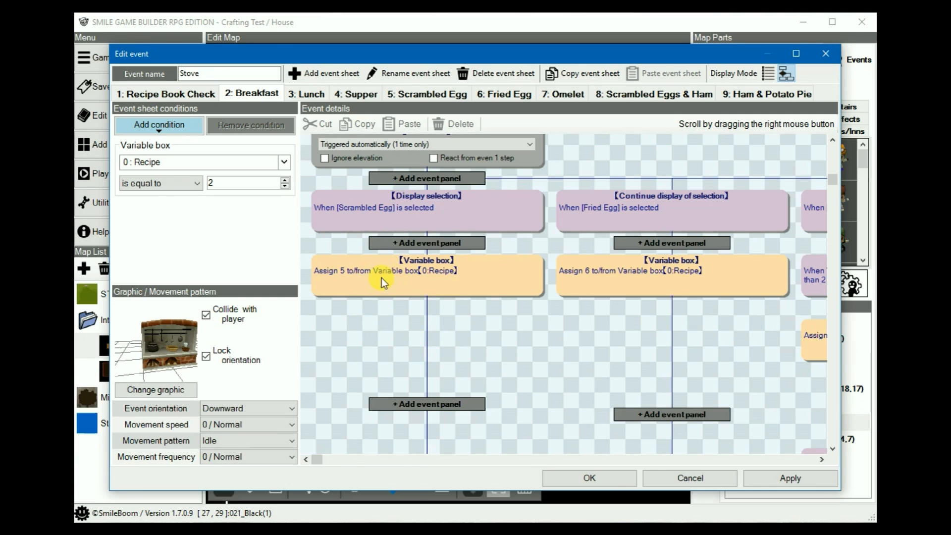
left_click(419, 96)
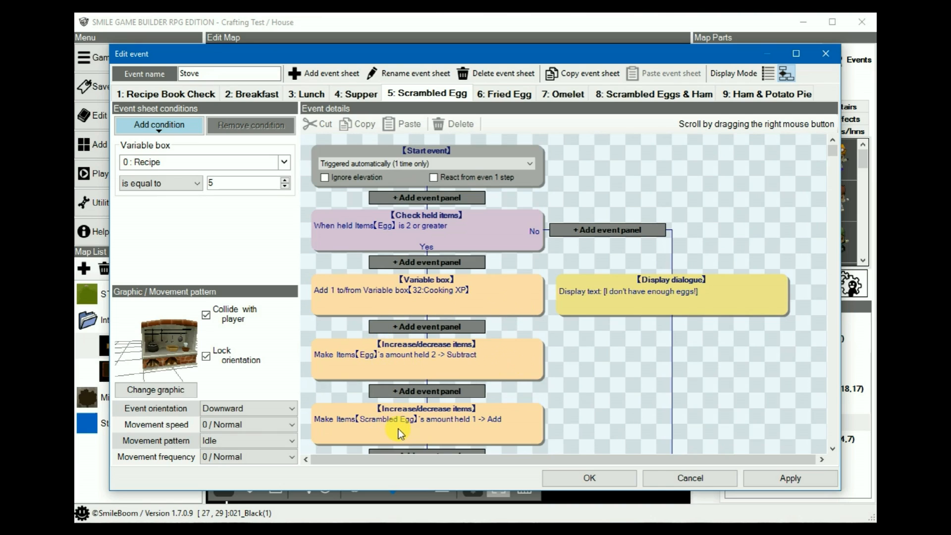
scroll(596, 398, "down", 4)
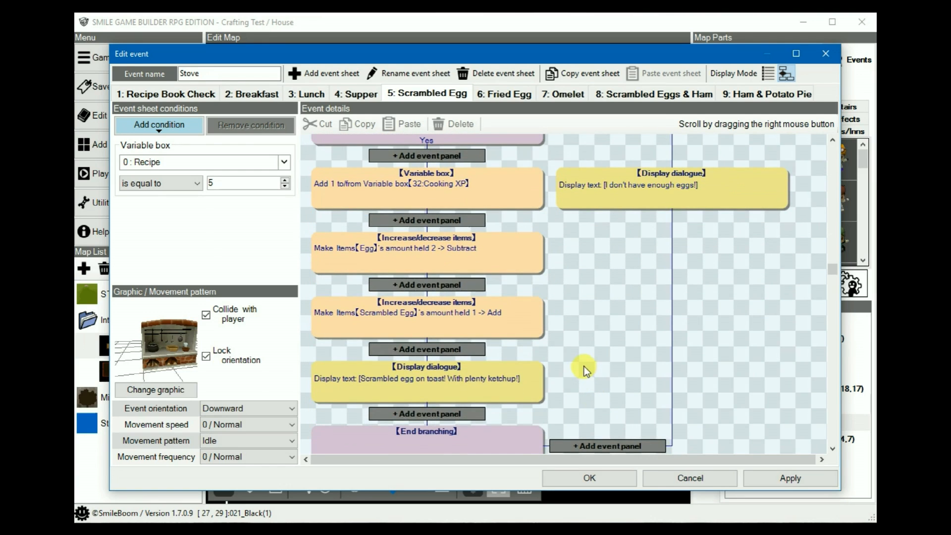
scroll(582, 363, "down", 4)
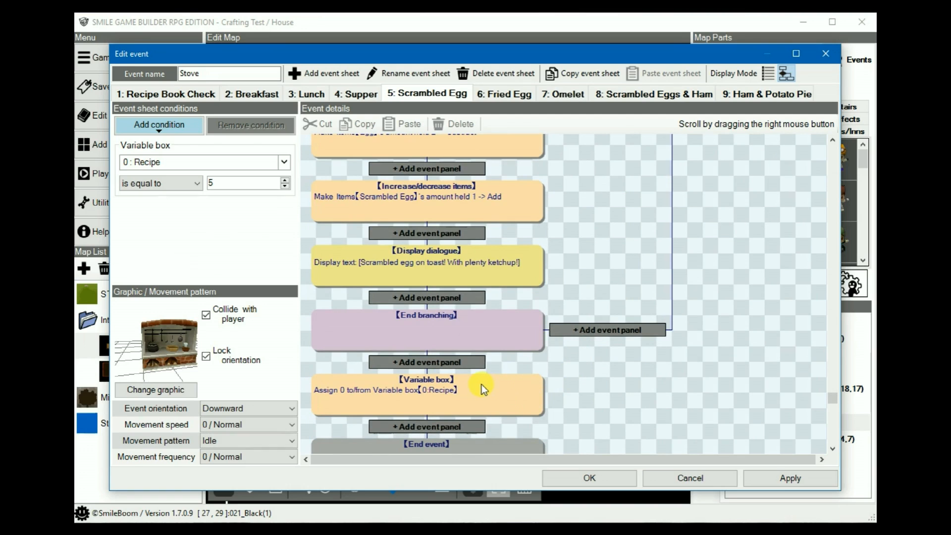
scroll(592, 371, "down", 2)
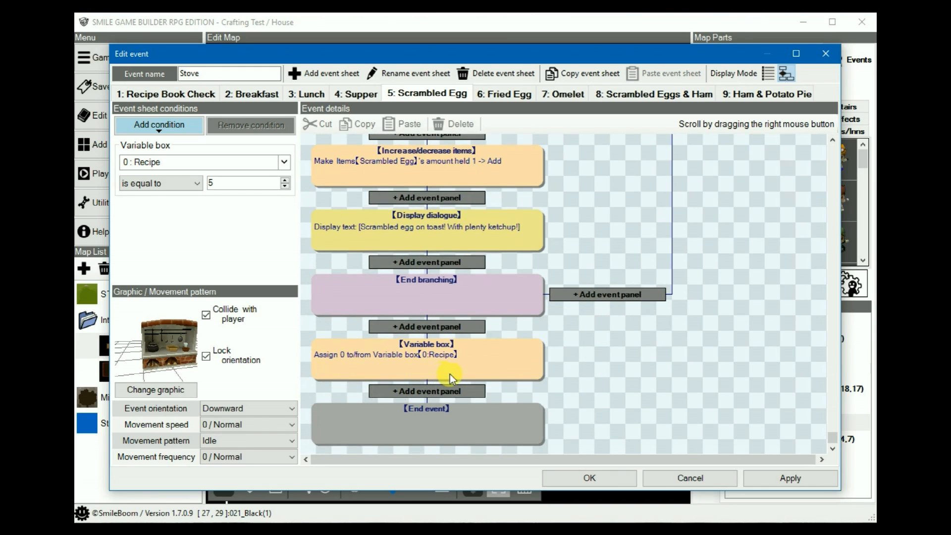
Step: Review the Breakfast sheet's Fried Egg selection and trace the Fried Egg sheet through to its end event
left_click(251, 90)
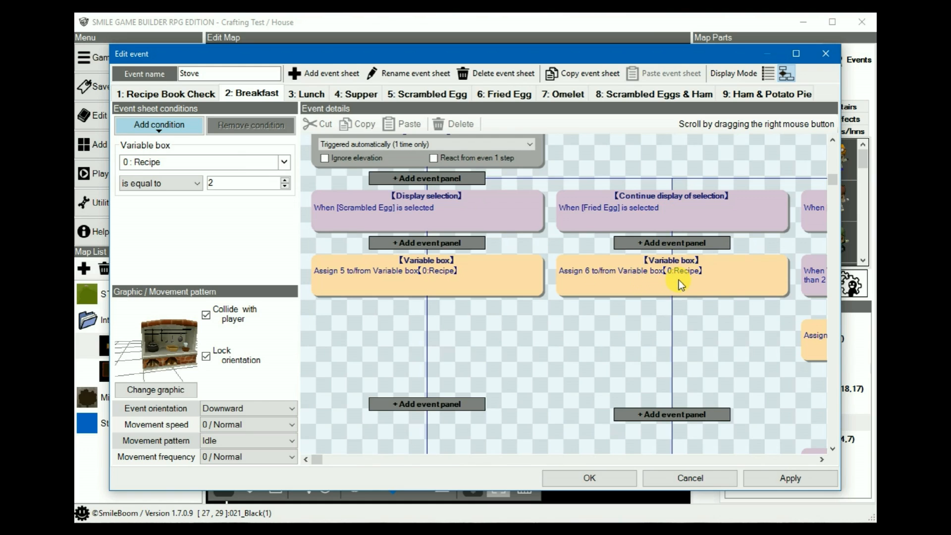
left_click(505, 95)
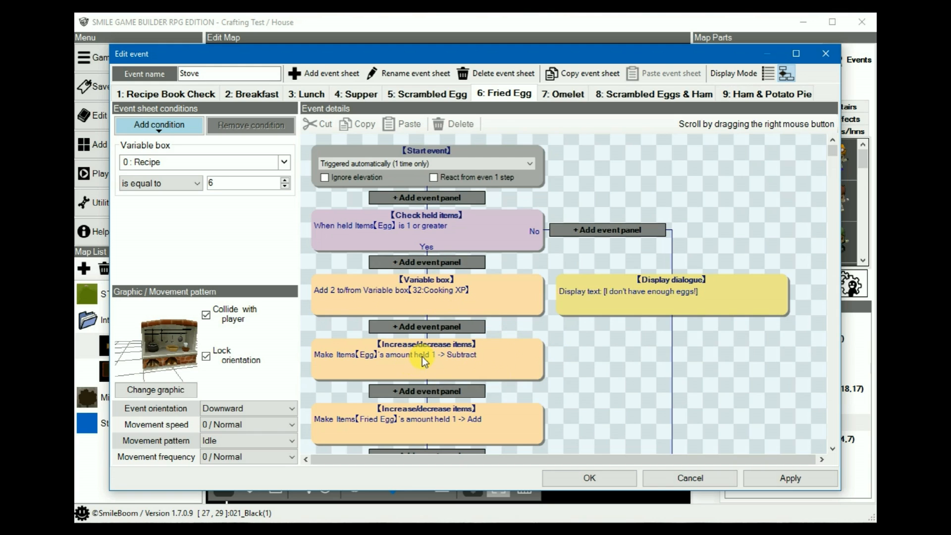
right_click_drag(588, 394, 602, 236)
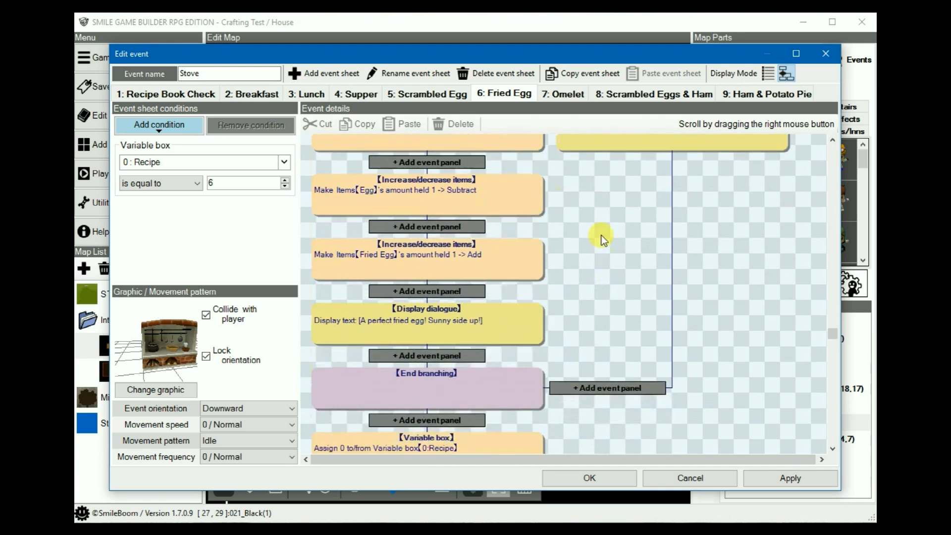
right_click_drag(582, 433, 593, 339)
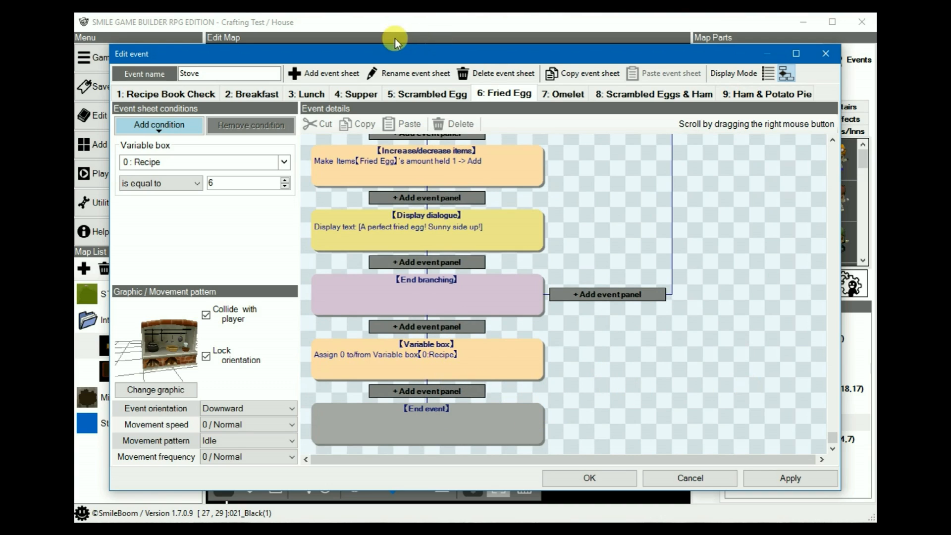
Step: Examine the Cooking Level check under the Breakfast sheet's Omelet selection, and follow the Omelet sheet through to its end event
left_click(249, 96)
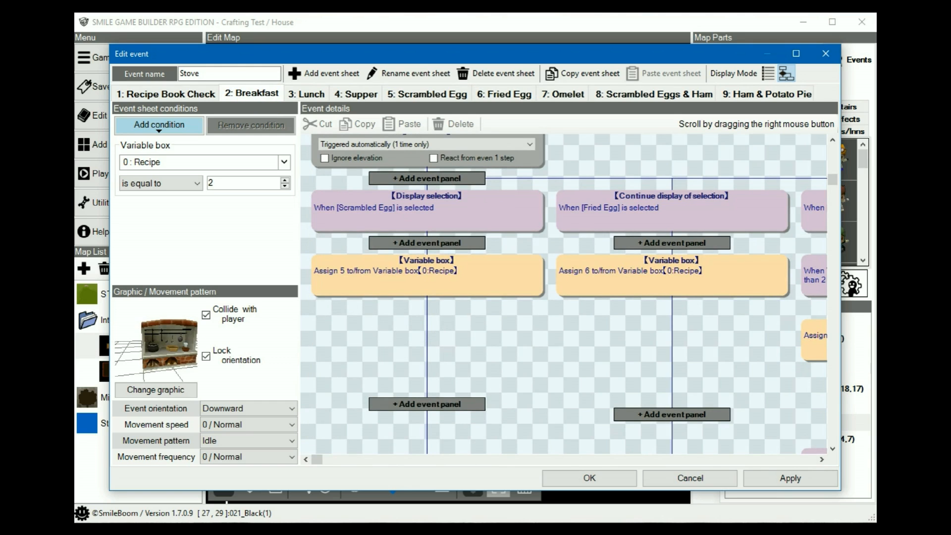
right_click_drag(750, 348, 468, 350)
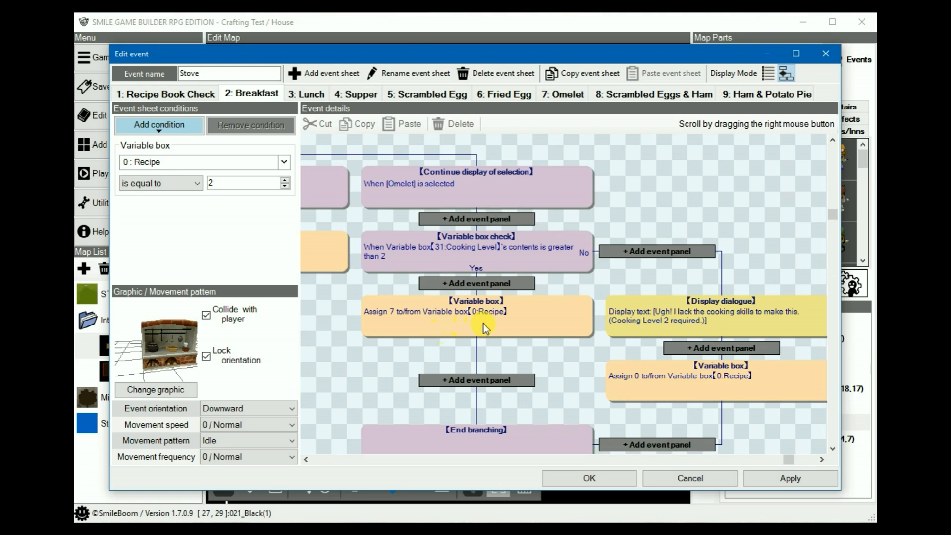
left_click(565, 95)
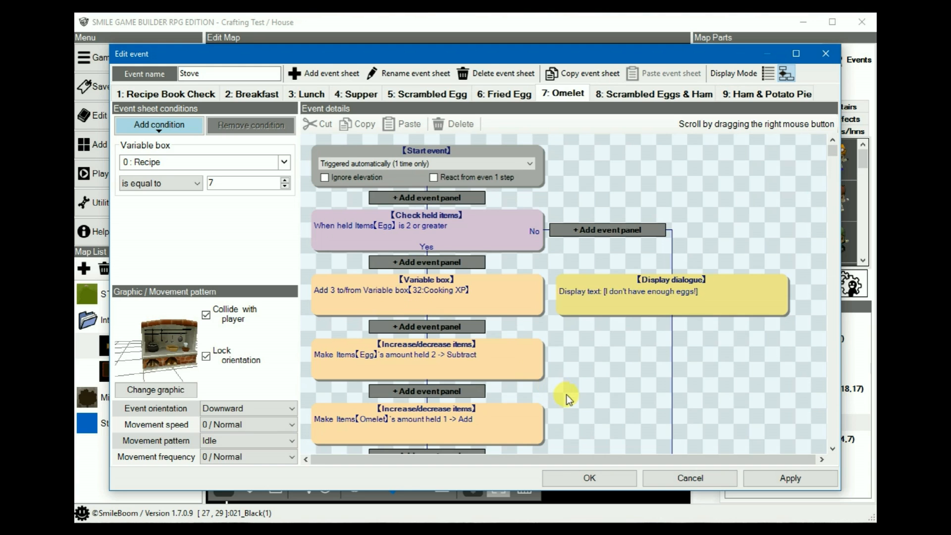
right_click_drag(586, 373, 590, 274)
right_click_drag(598, 216, 607, 157)
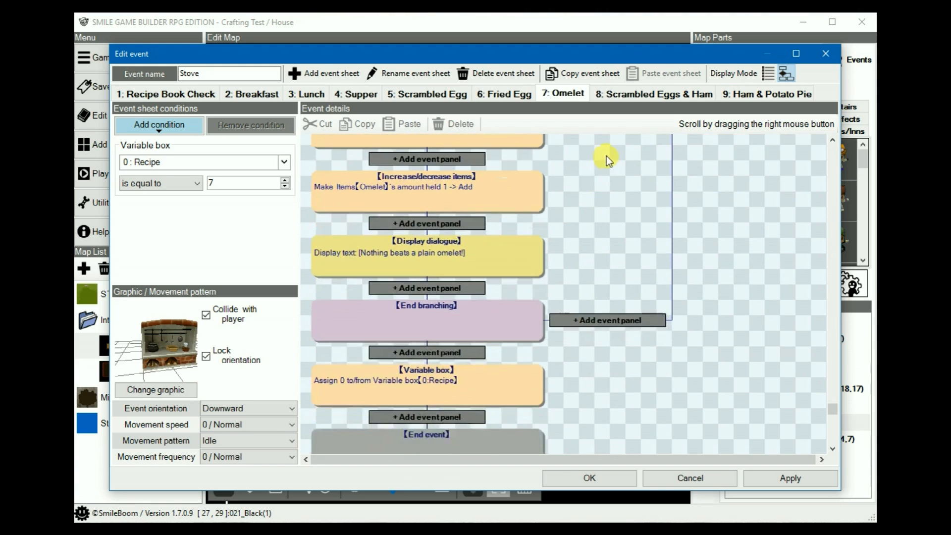
right_click_drag(583, 411, 593, 370)
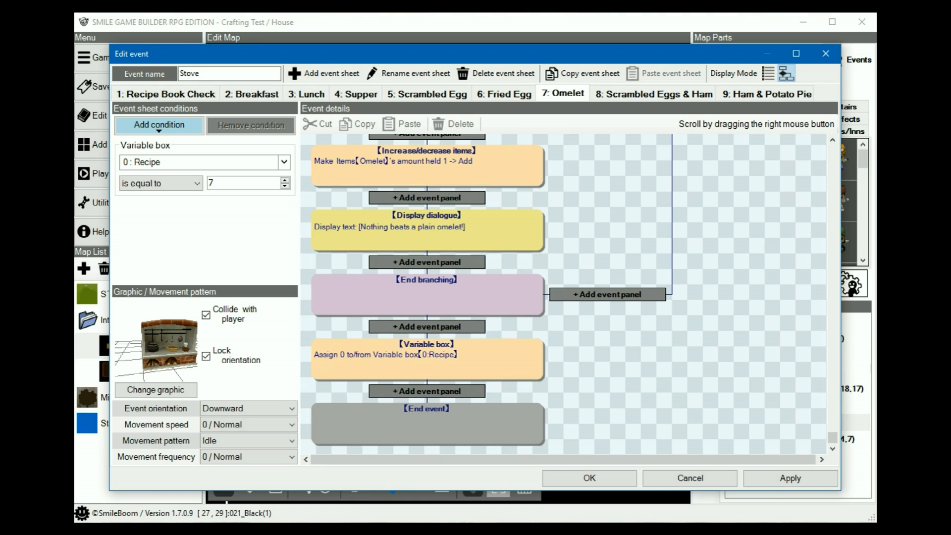
Step: Review the Lunch sheet's Scrambled Eggs and Ham selection and compare that recipe's item checks with the Scrambled Egg sheet's egg check
left_click(309, 97)
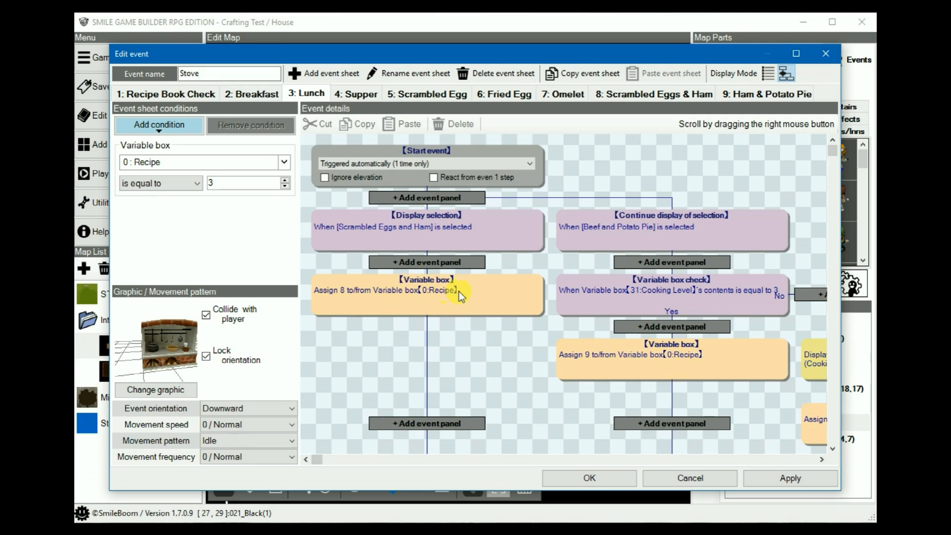
left_click(655, 99)
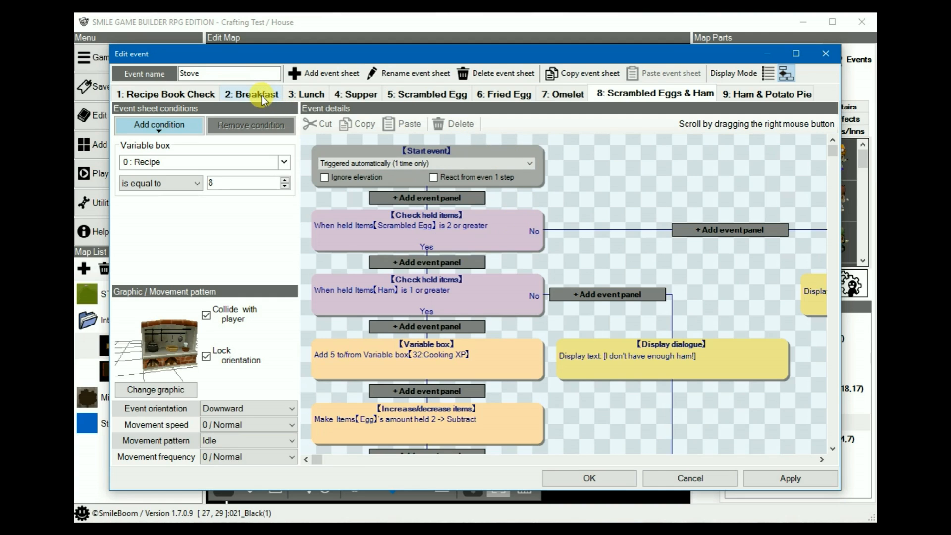
left_click(427, 94)
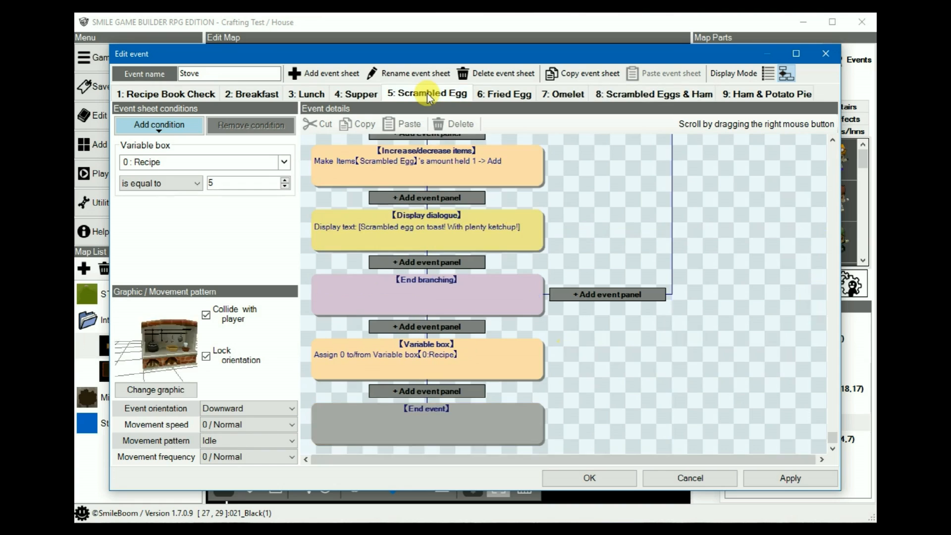
right_click_drag(465, 182, 611, 446)
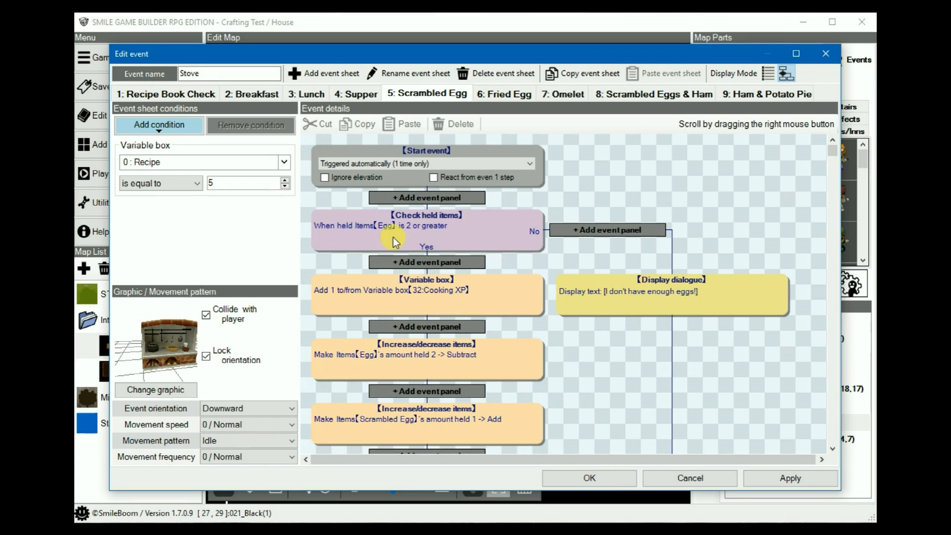
Step: Examine the Scrambled Eggs & Ham sheet's missing-ingredient branches, Cooking XP and item changes, and closing Recipe variable reset
left_click(613, 103)
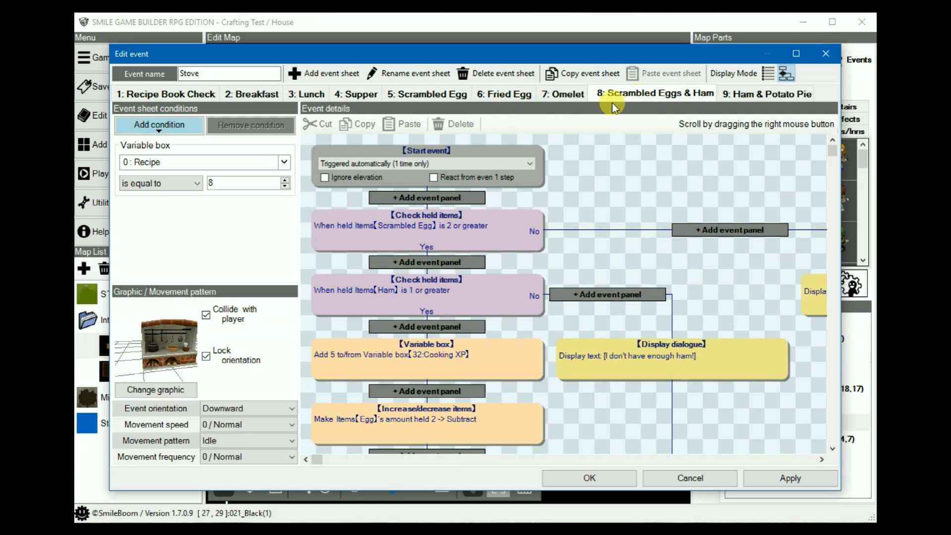
scroll(584, 238, "down", 3)
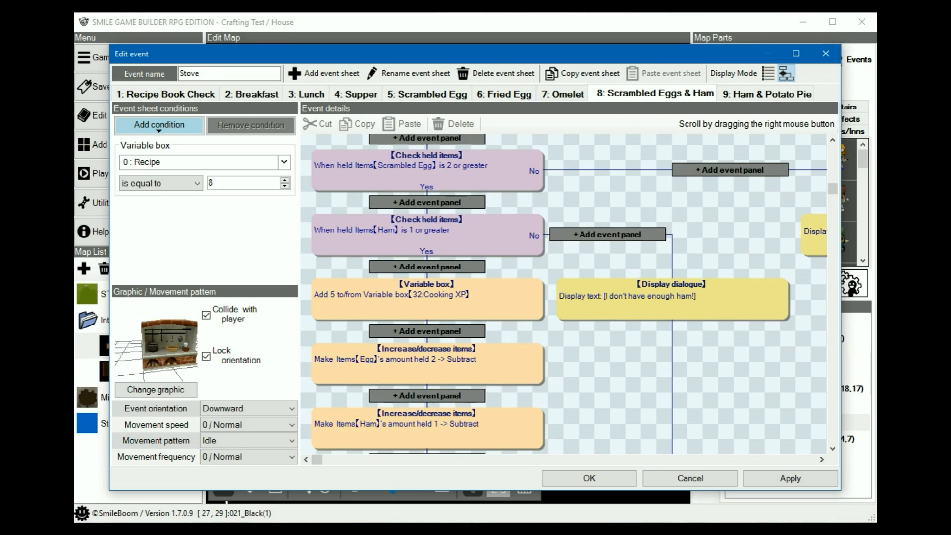
right_click_drag(579, 172, 438, 193)
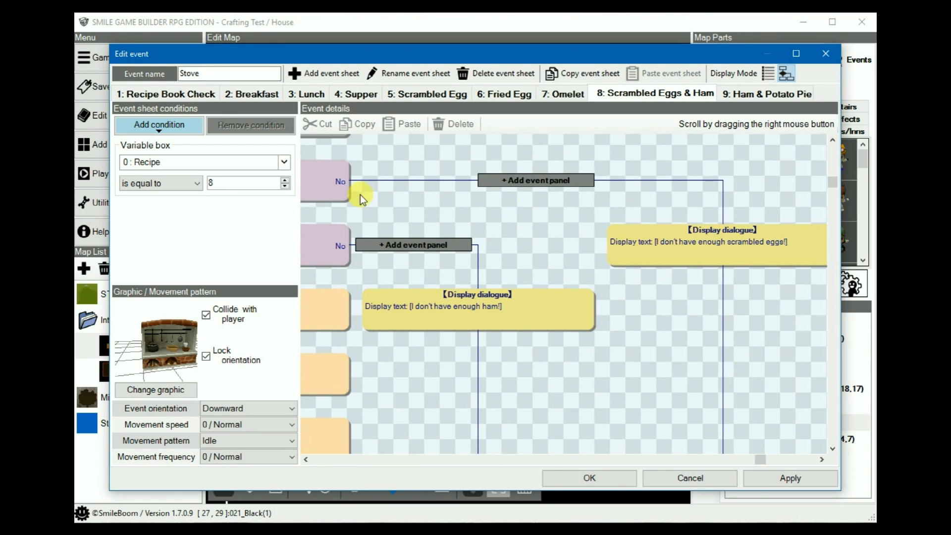
right_click_drag(360, 195, 564, 181)
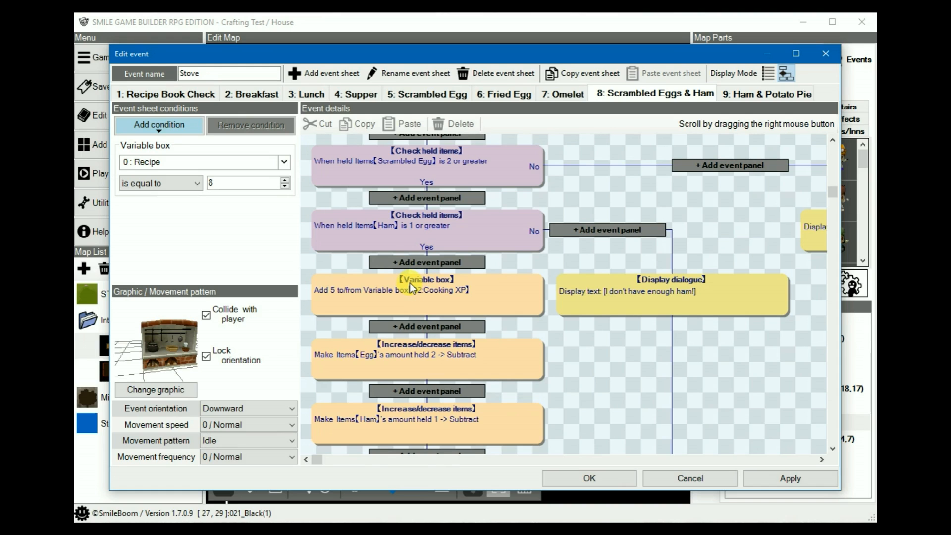
scroll(585, 318, "down", 1)
scroll(585, 318, "down", 2)
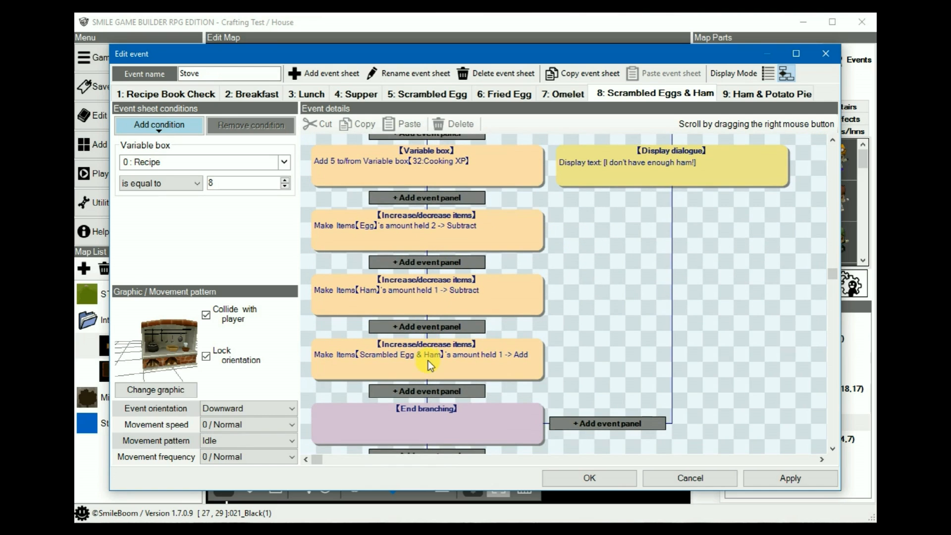
right_click_drag(596, 337, 604, 211)
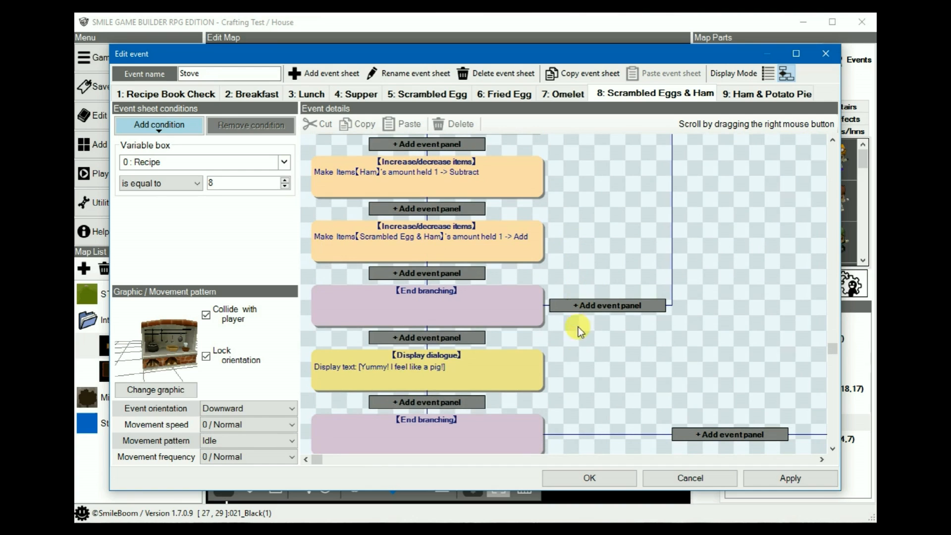
right_click_drag(571, 383, 577, 221)
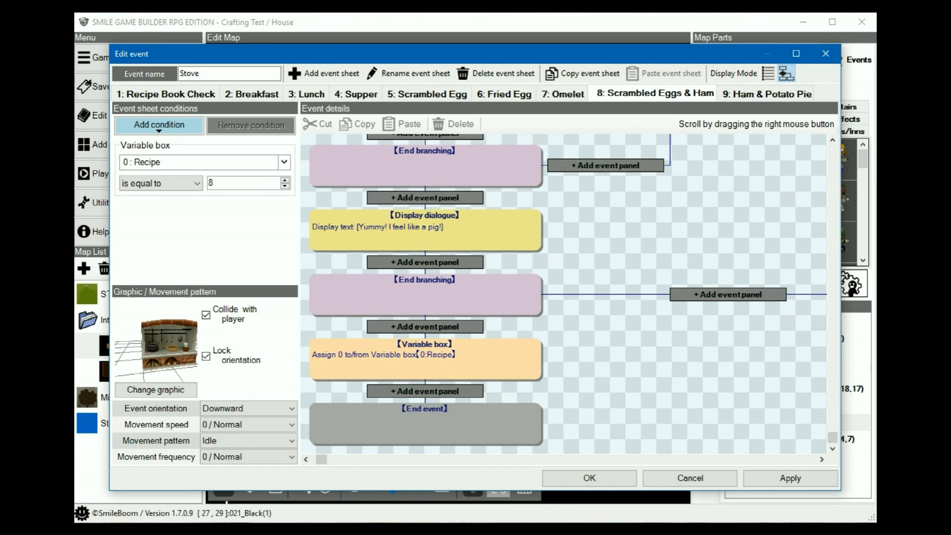
Step: Examine the Lunch sheet's Beef and Potato Pie level check and the Supper and missing-book branches of the Recipe Book Check sheet
left_click(306, 93)
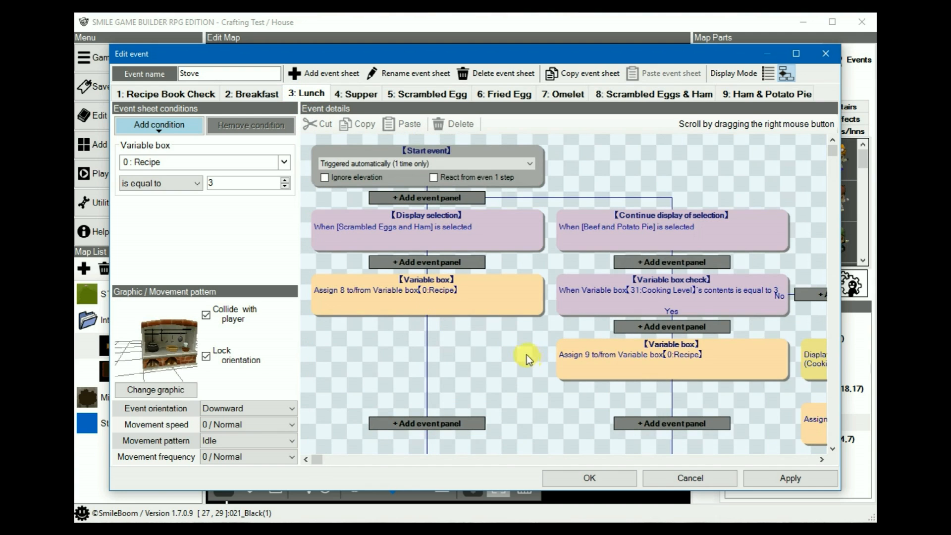
right_click_drag(511, 347, 291, 315)
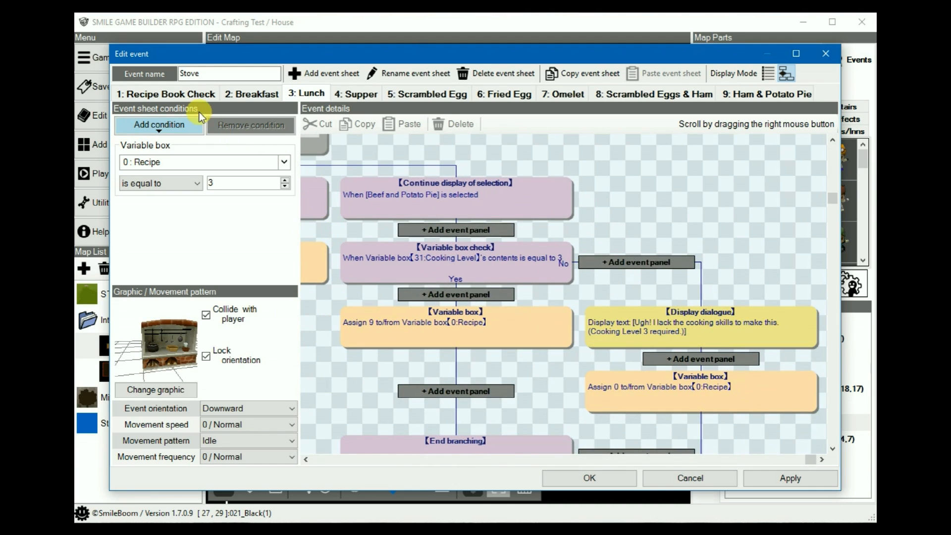
left_click(193, 95)
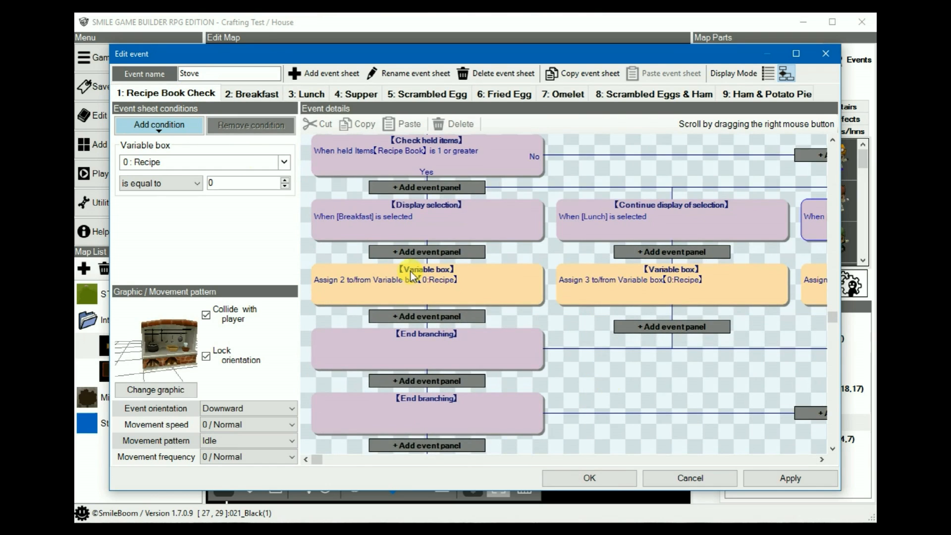
right_click_drag(758, 346, 346, 345)
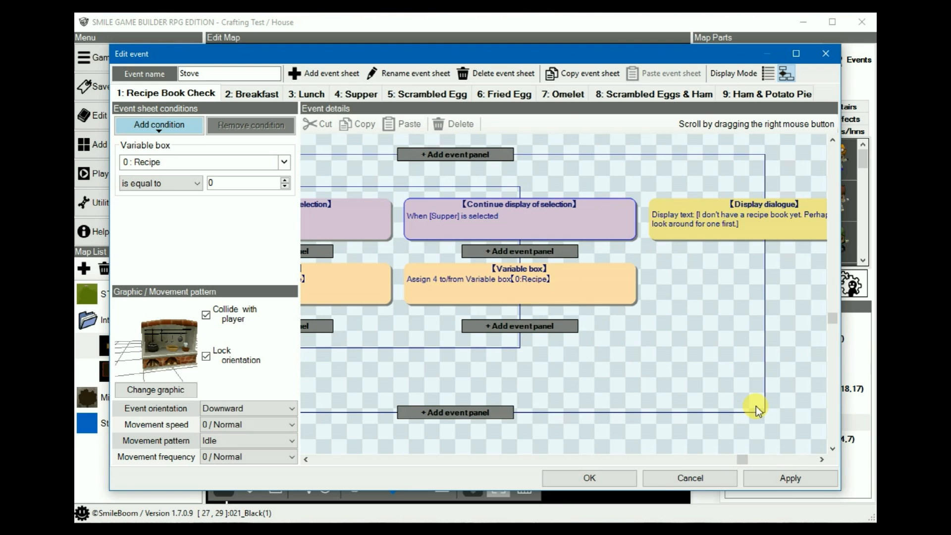
Step: Review the Ham & Potato Pie sheet's ingredient checks and compare them with the Lunch sheet's recipe selections
left_click(761, 93)
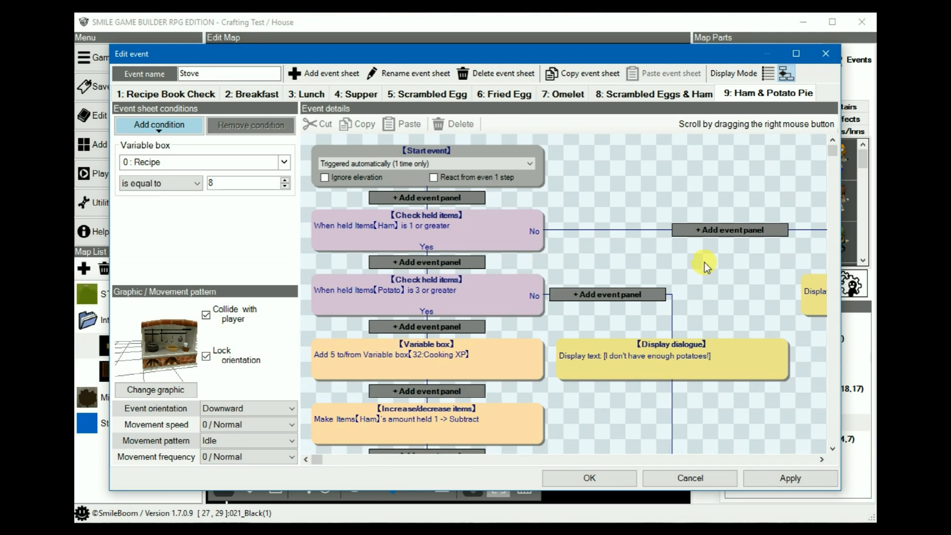
mouse_move(736, 283)
right_mouse_down()
mouse_move(542, 273)
mouse_move(732, 285)
mouse_move(718, 281)
right_mouse_up()
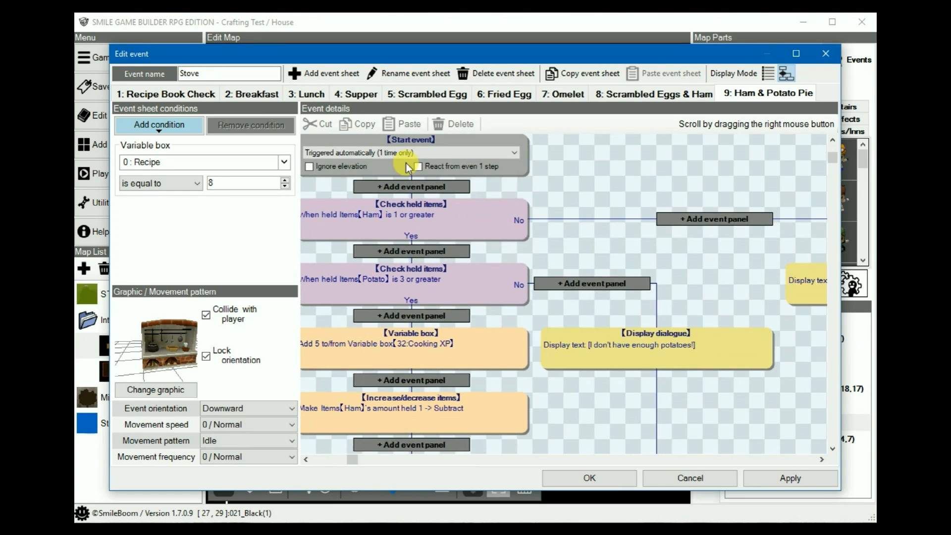
left_click(318, 95)
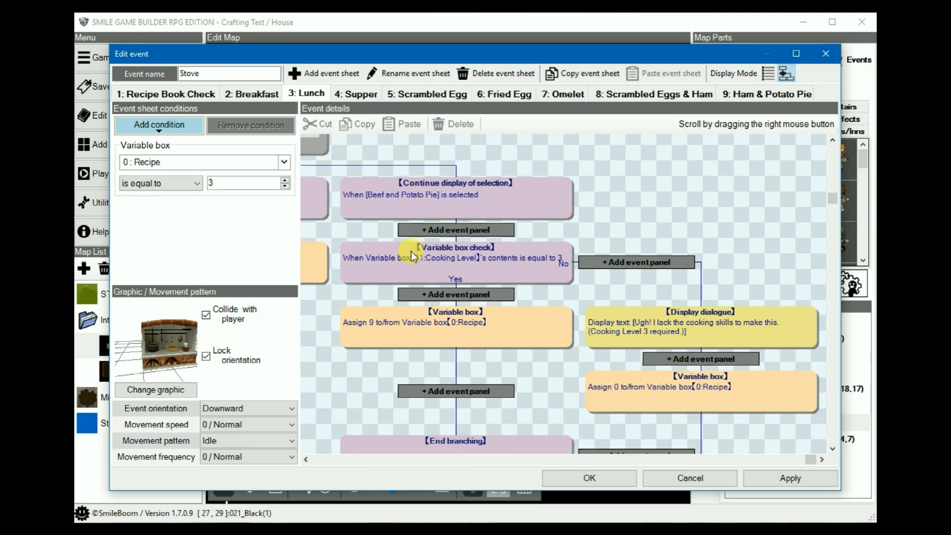
left_click(416, 198)
right_click_drag(389, 156, 756, 164)
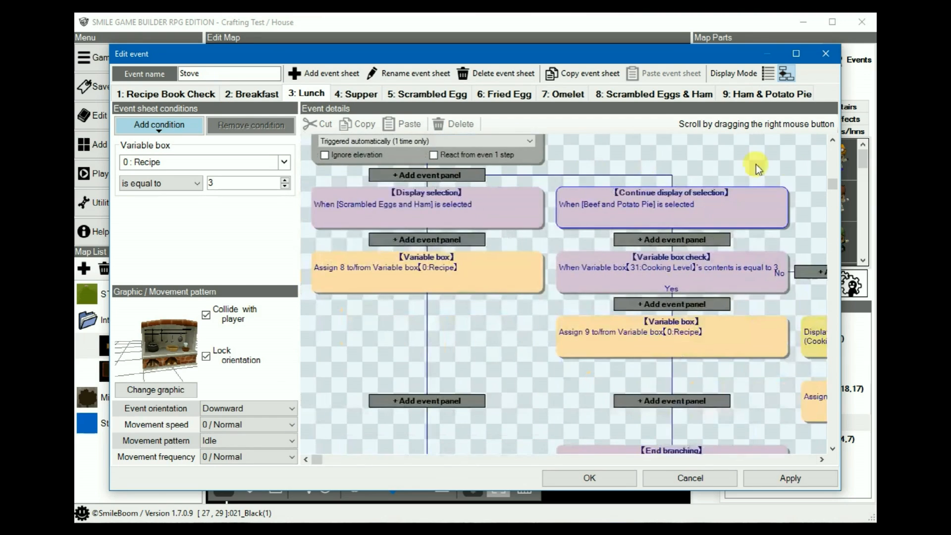
right_click_drag(415, 320, 439, 324)
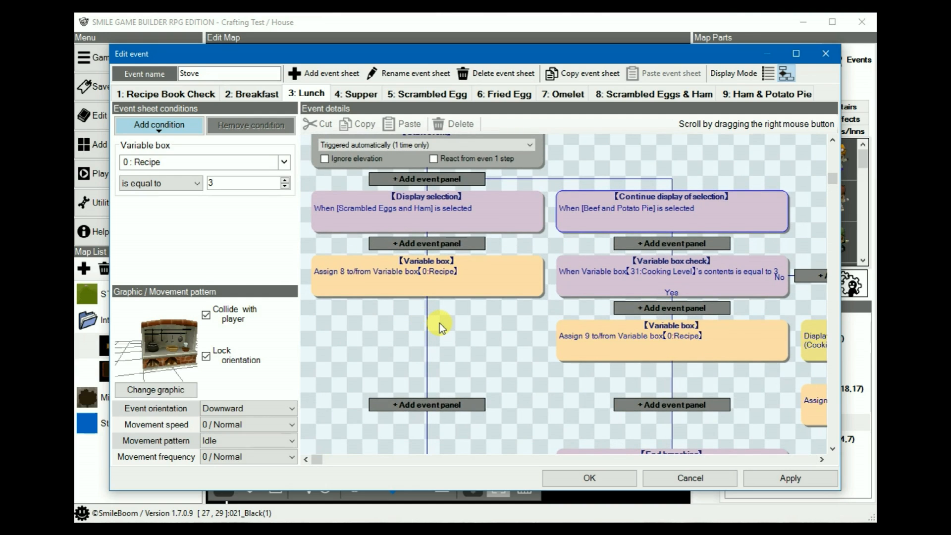
Step: Change the Lunch sheet's second selection to Ham and Potato Pie
double_click(449, 204)
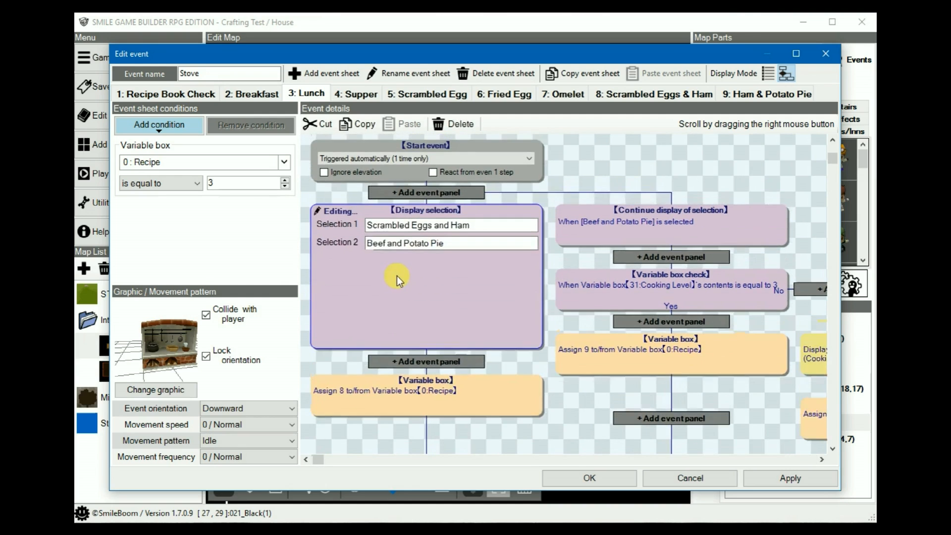
left_click_drag(389, 247, 357, 248)
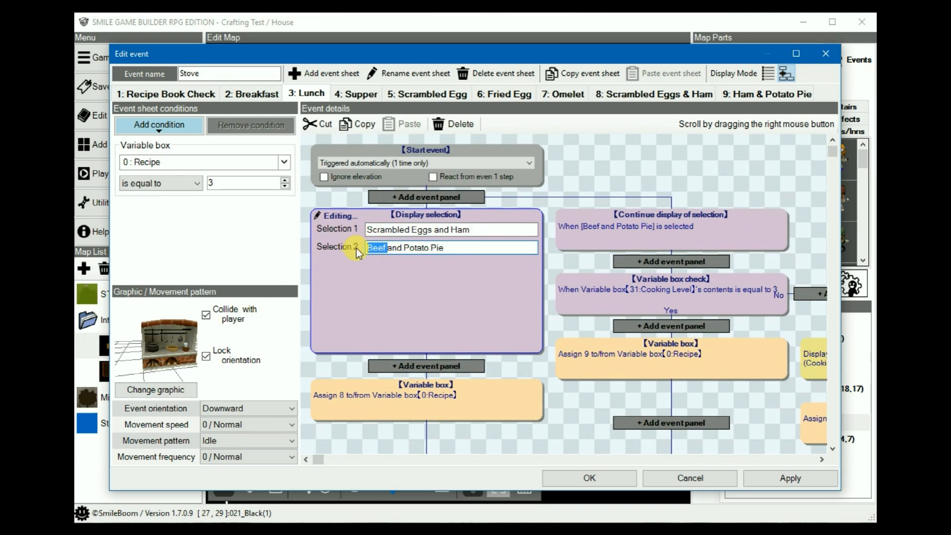
type("Ham")
left_click(677, 181)
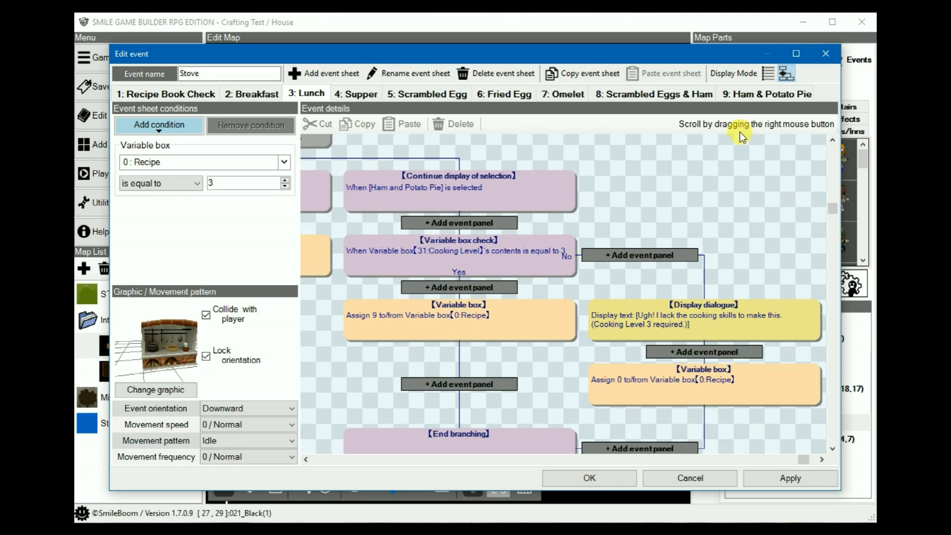
Step: Review the Ham & Potato Pie sheet's ham and potato checks together with the missing-potato dialogue branch
left_click(756, 100)
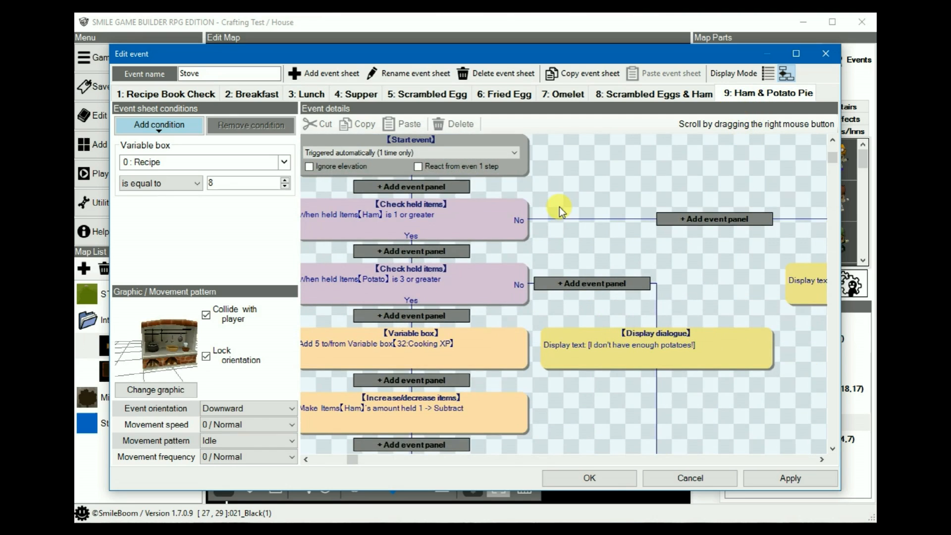
right_click_drag(559, 207, 669, 111)
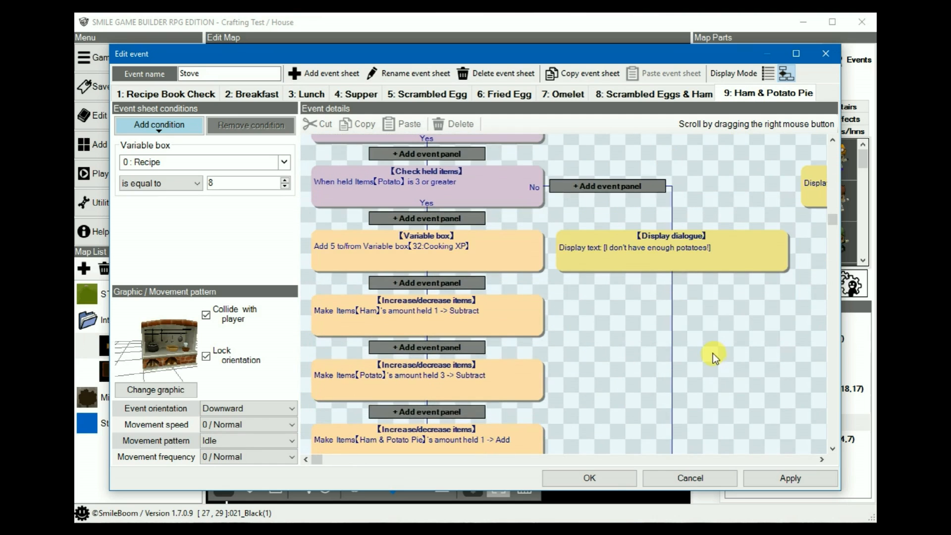
right_click_drag(584, 140, 605, 271)
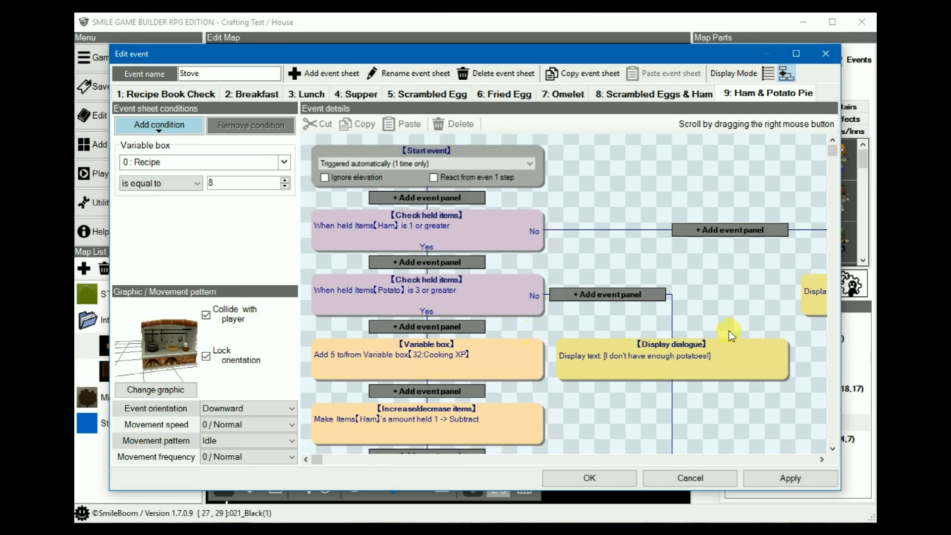
right_click_drag(649, 267, 762, 205)
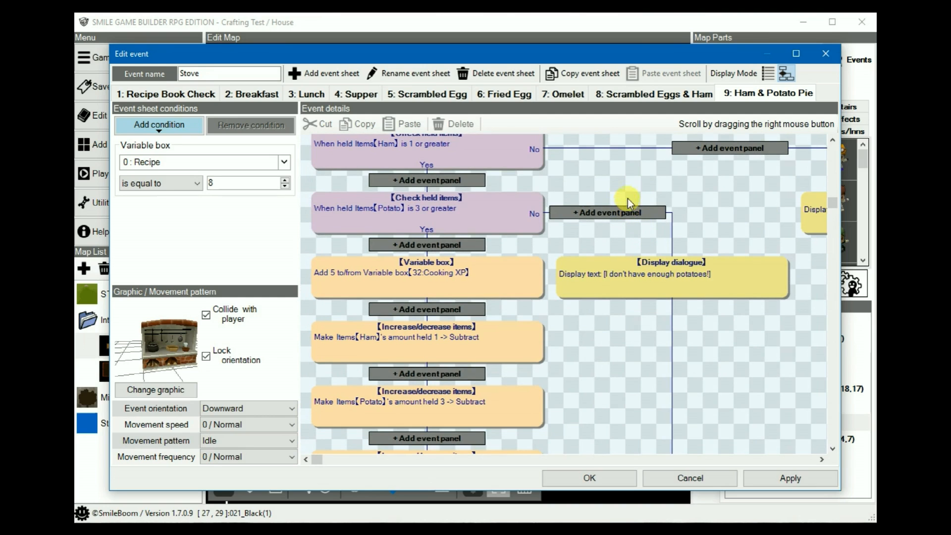
right_click_drag(623, 190, 660, 299)
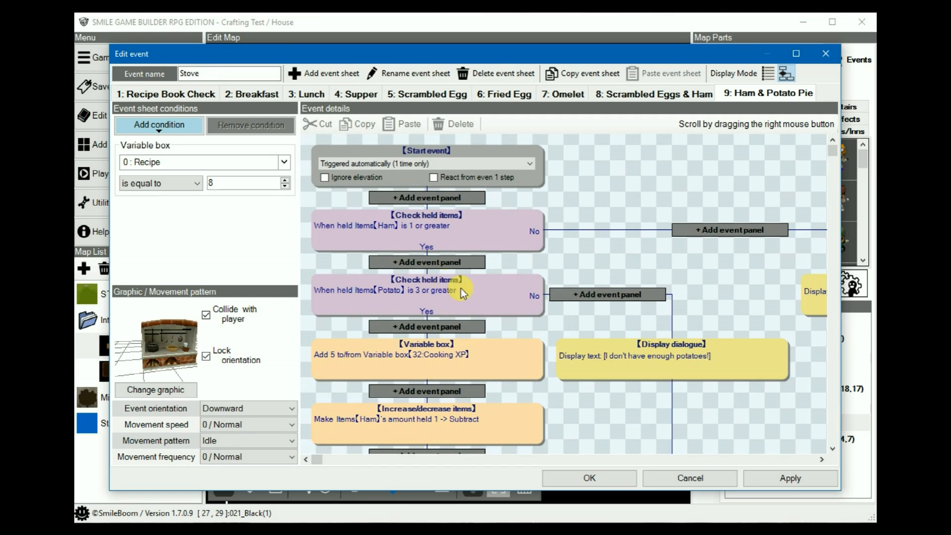
Step: Examine the Ham & Potato Pie sheet's item changes, success dialogue, branch endings and closing Recipe variable reset
right_click_drag(622, 427, 670, 217)
right_click_drag(596, 313, 619, 199)
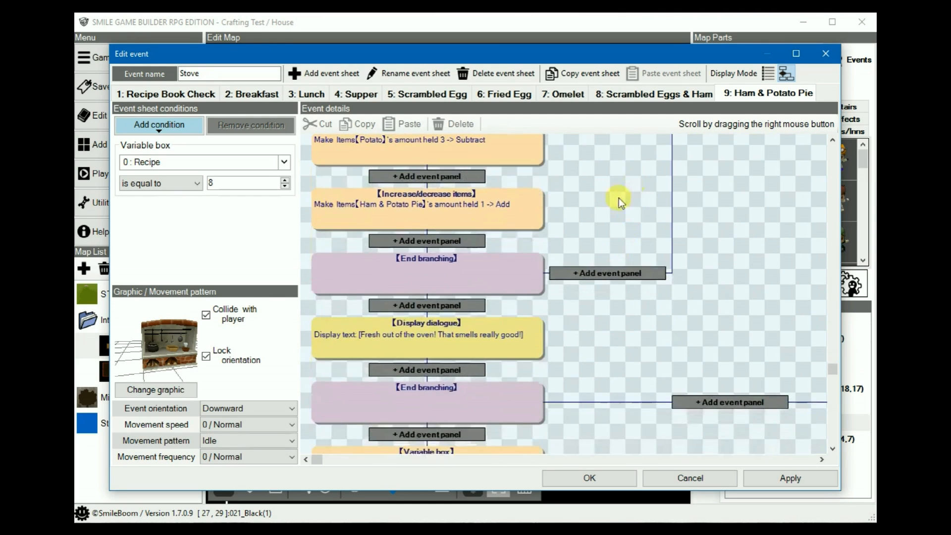
right_click_drag(622, 439, 648, 305)
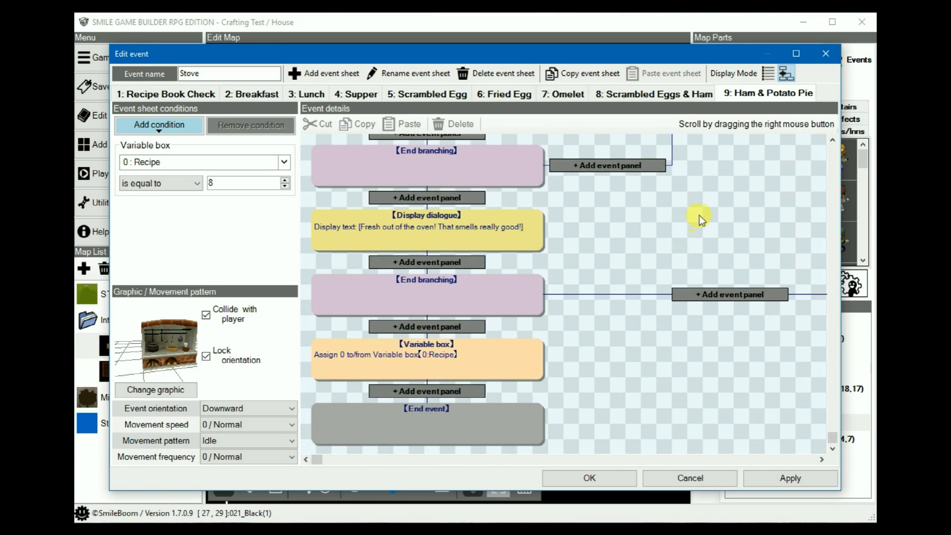
right_click_drag(699, 215, 468, 473)
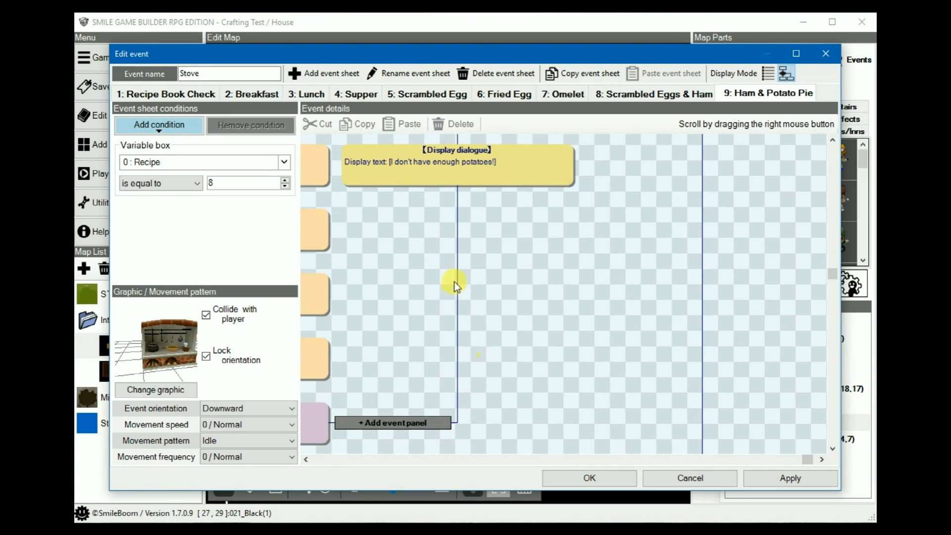
right_click_drag(454, 281, 681, 180)
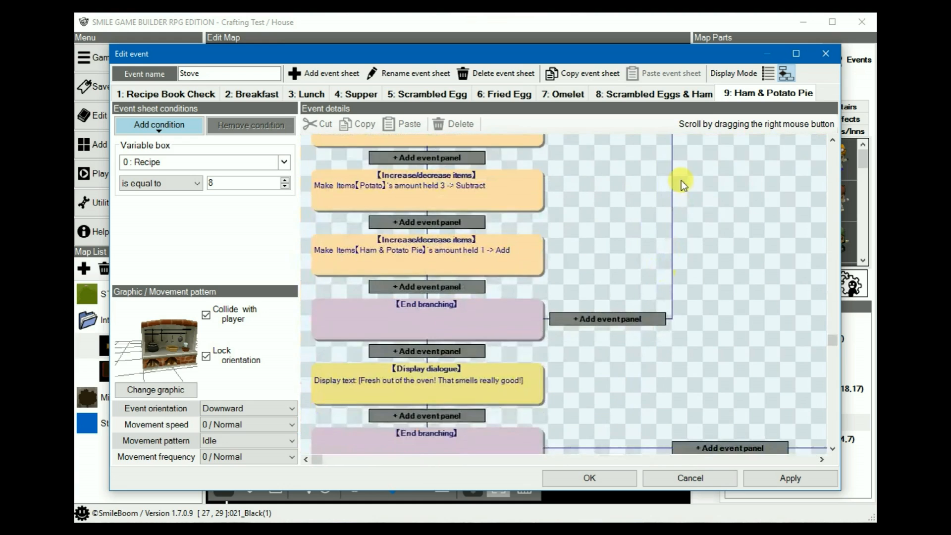
scroll(614, 328, "down", 7)
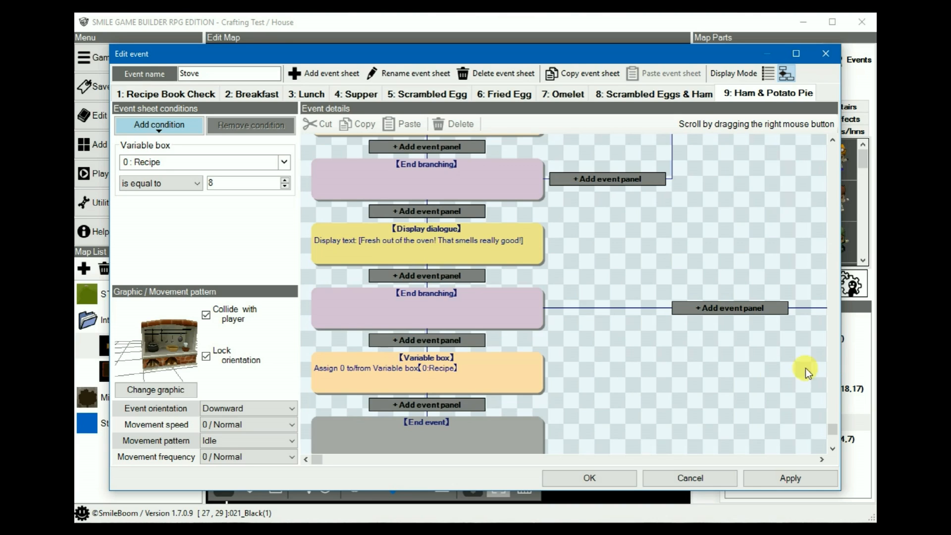
Step: View the Ham & Potato Pie sheet as a list, highlight its three item-change commands, and return to the flowchart display
left_click(768, 74)
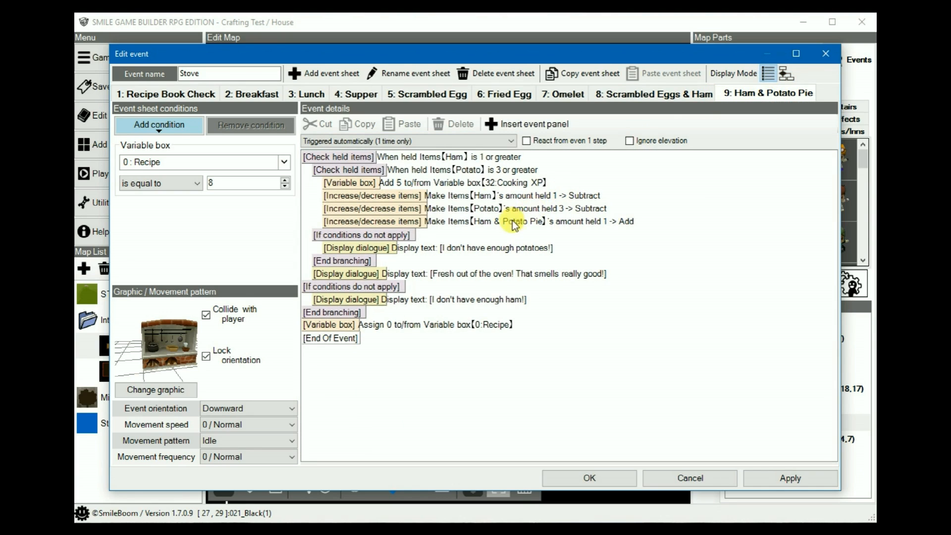
left_click(443, 196)
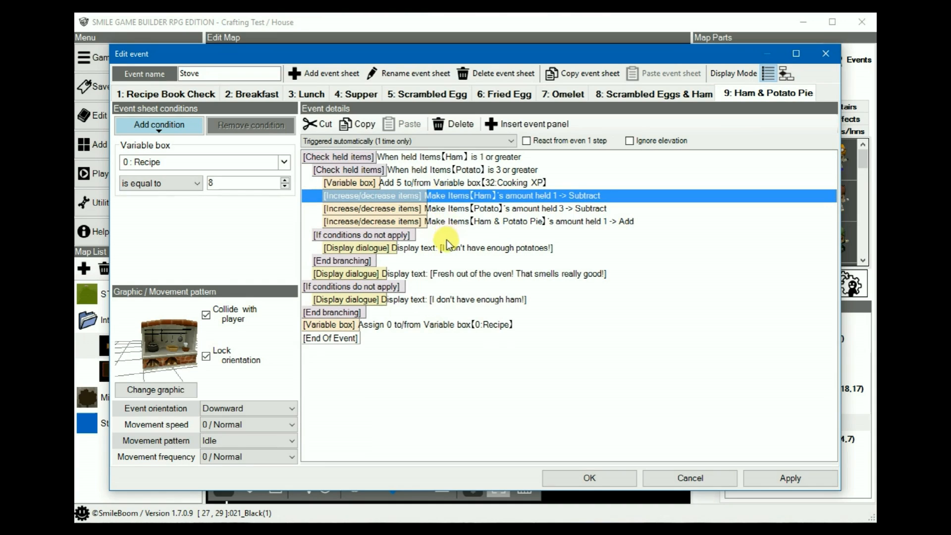
left_click(448, 221, "shift")
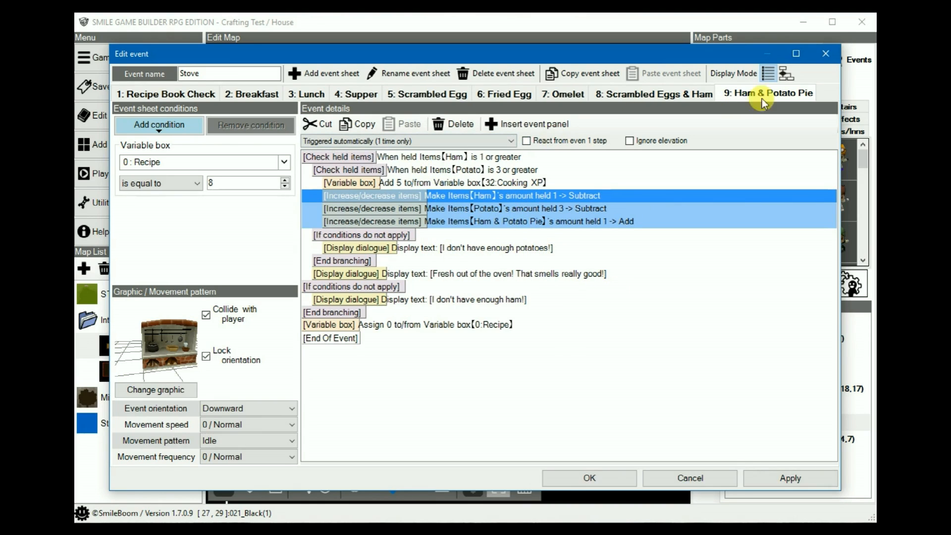
left_click(782, 77)
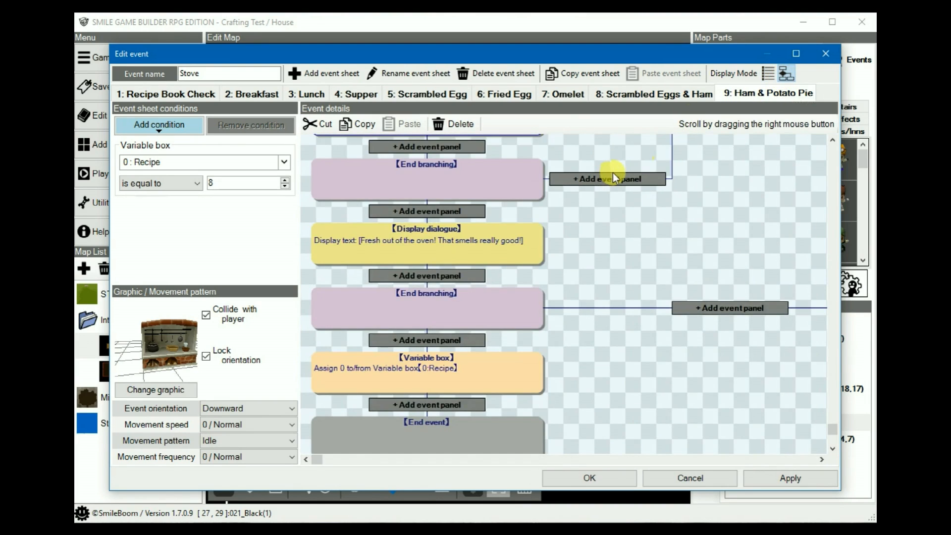
Step: Inspect the settings of the command that adds the Ham & Potato Pie item, and save the Stove event
right_click_drag(592, 223, 596, 316)
double_click(462, 217)
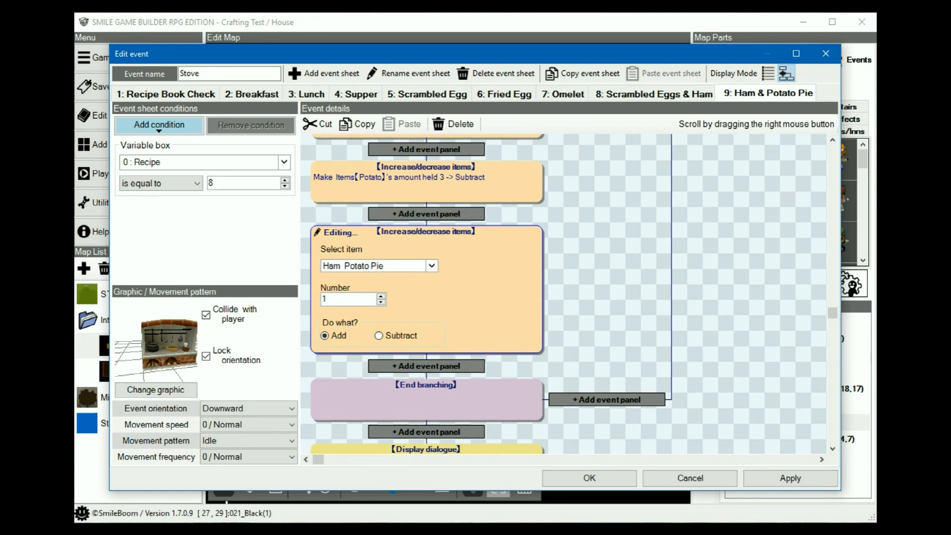
left_click(599, 476)
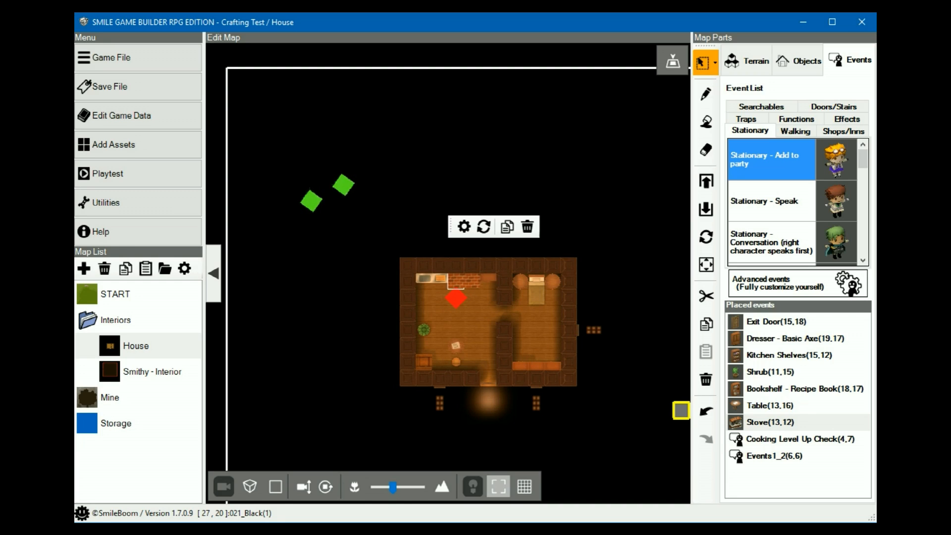
Step: Start a playtest, look through the party's item inventory, and return to the House map
left_click(123, 176)
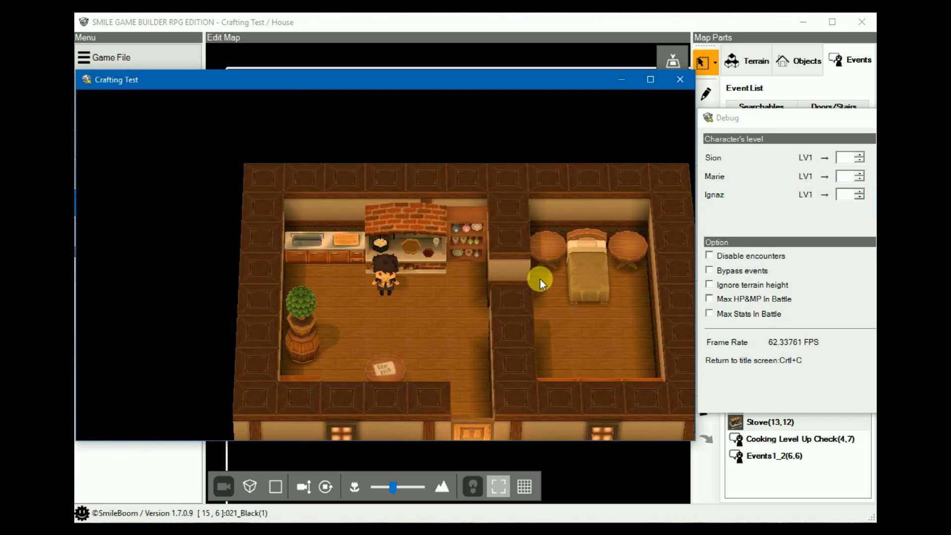
key("Escape")
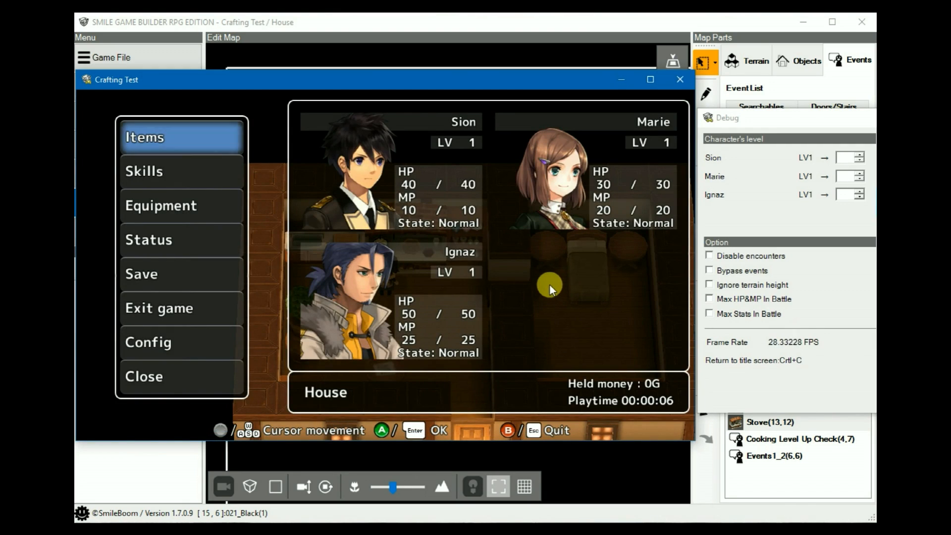
key("Return")
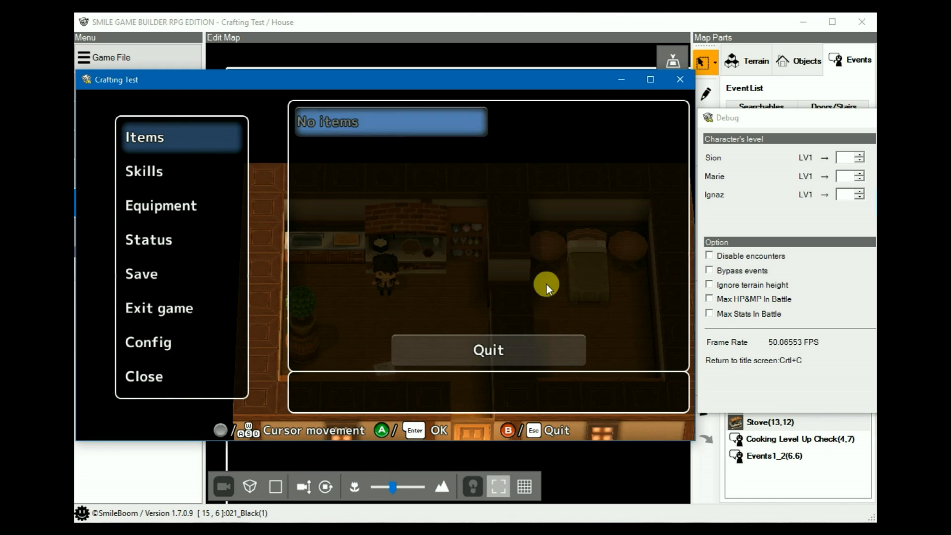
key("Escape")
key("Escape")
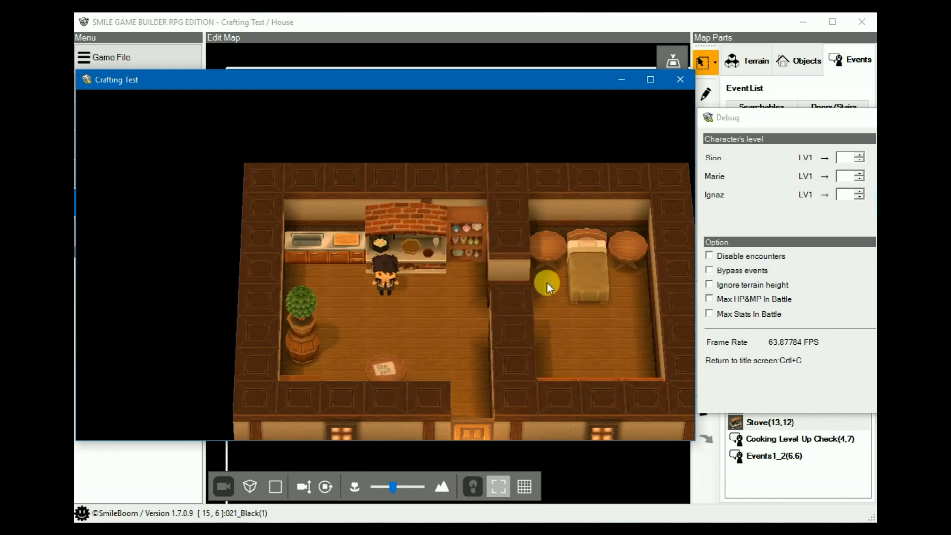
Step: Walk the character to the table, read the Cooking Level and Cooking XP there, and reset the camera angle
key("Down")
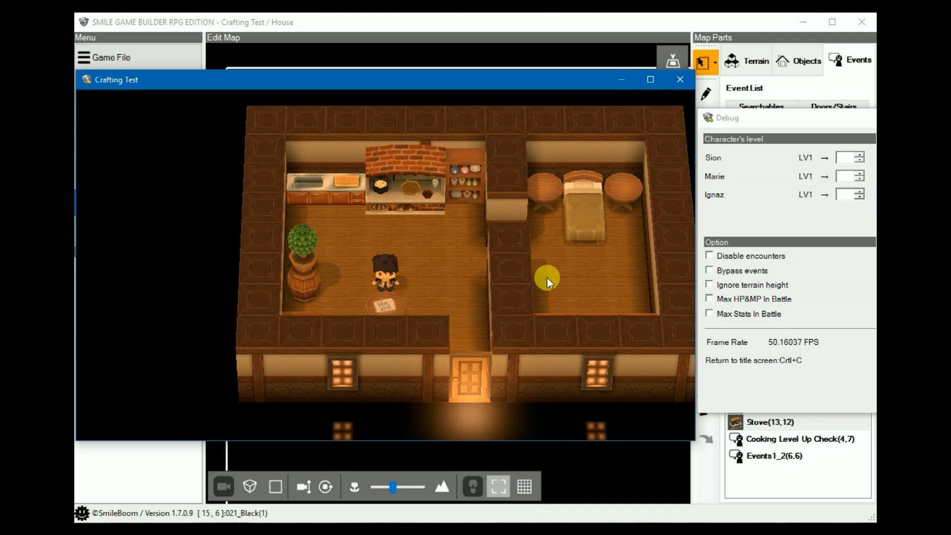
key("d")
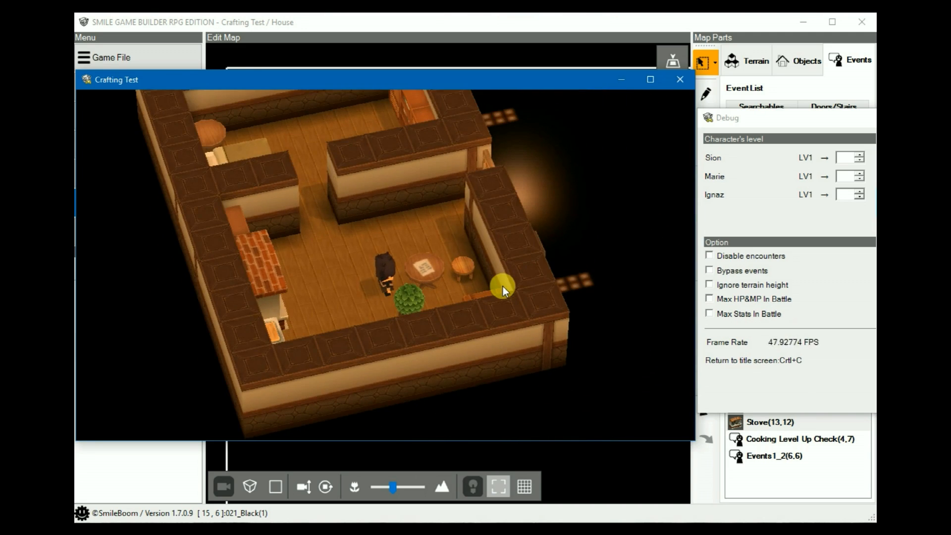
key("Return")
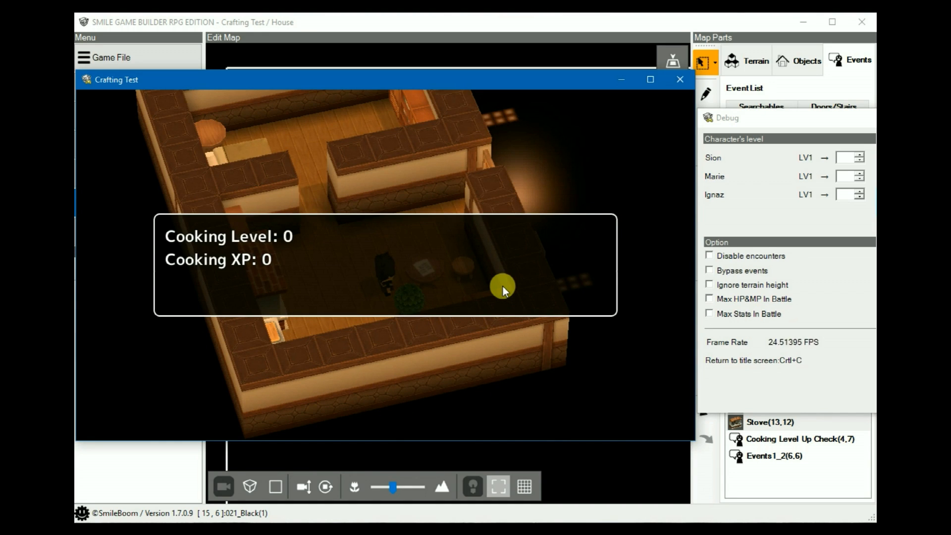
key("Return")
key("r")
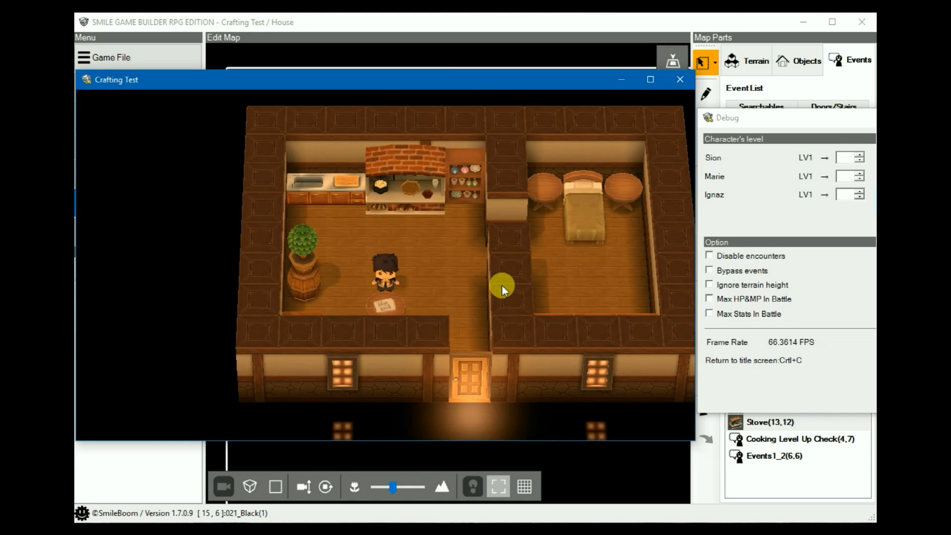
Step: Test the stove before obtaining the recipe book and dismiss its dialogue
key("Up")
key("Return")
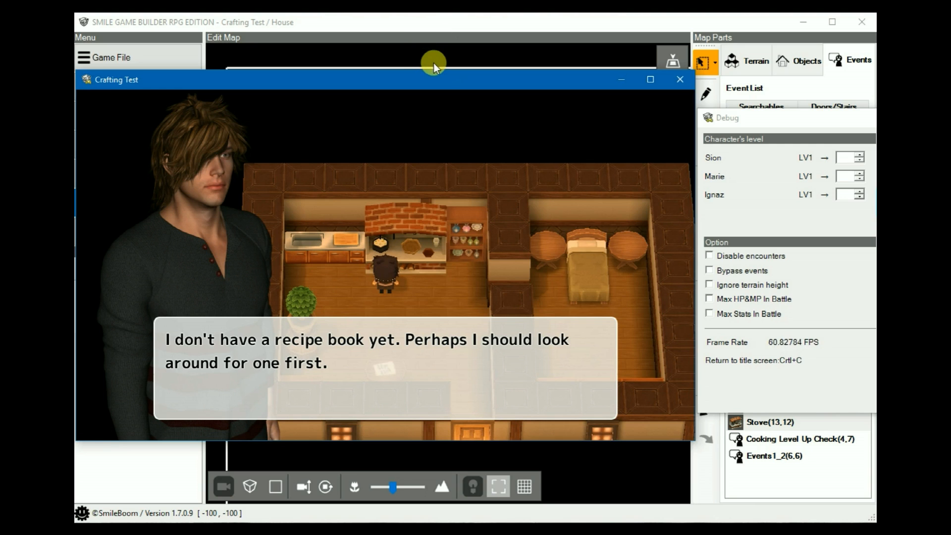
left_click(430, 118)
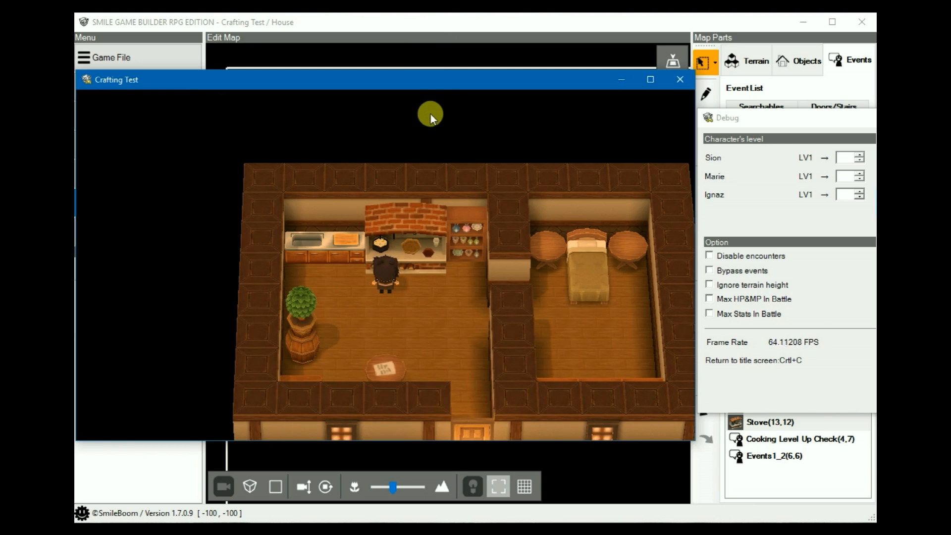
Step: Walk the character to the kitchen shelves, examine them, and dismiss the dialogue
key("Down")
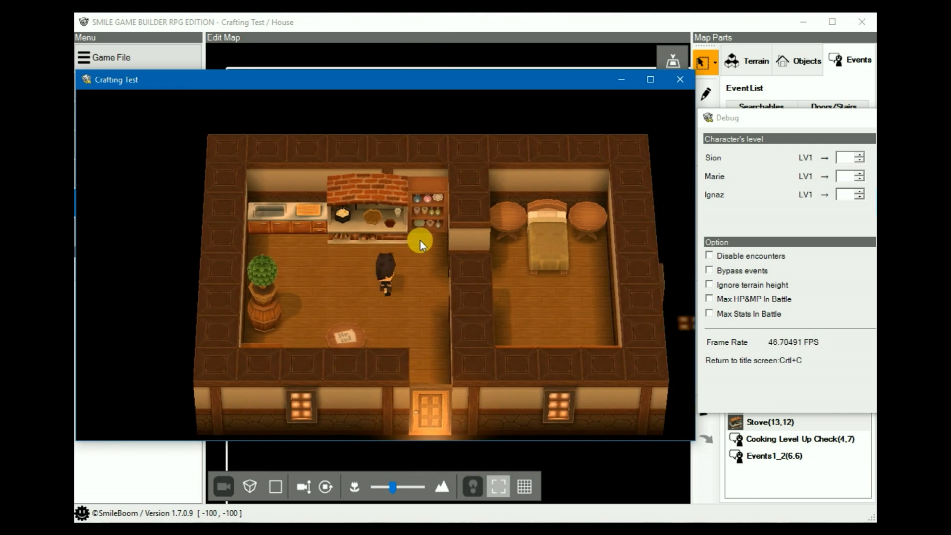
key("Right")
key("Up")
key("Return")
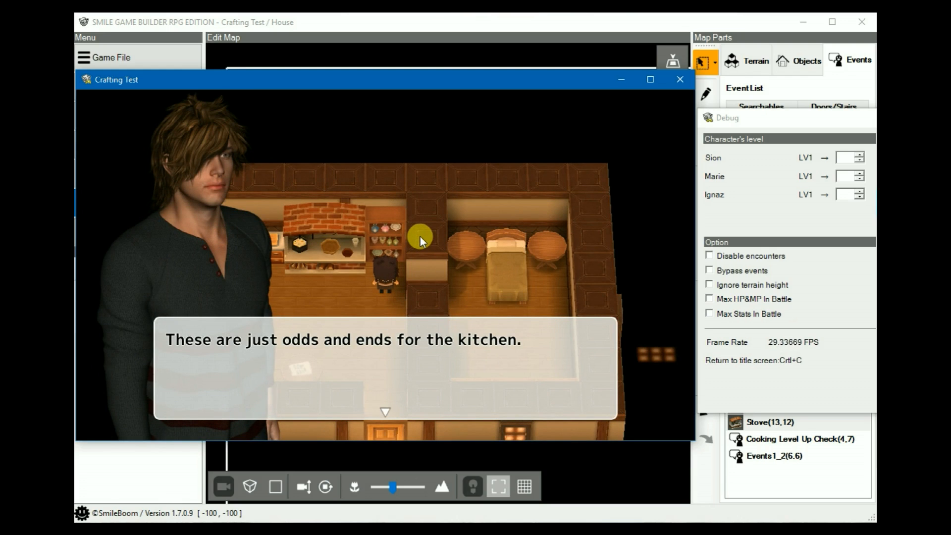
key("Return")
Step: Walk the character into the bedroom, rotate the camera to face the bookshelf, and search it for the Recipe Book
key("Down")
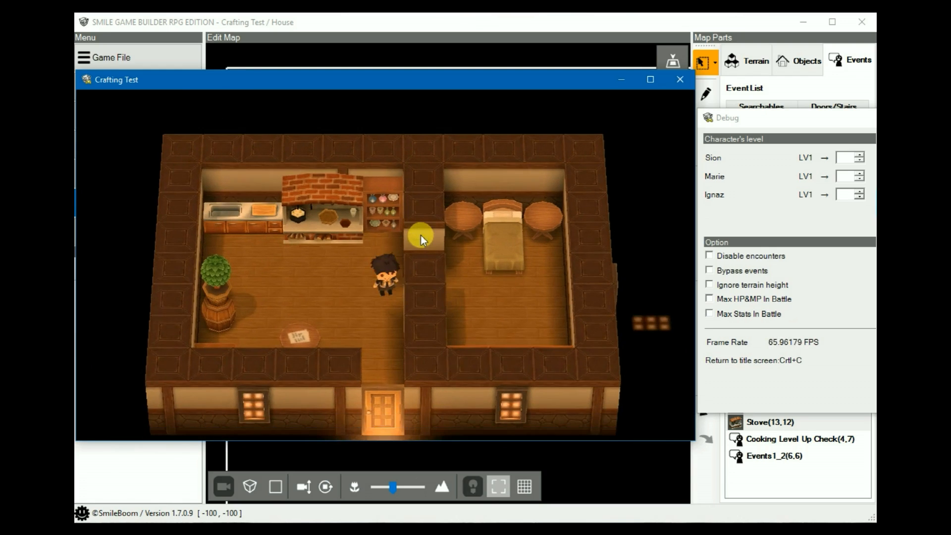
key("Right")
key("Down")
key("d")
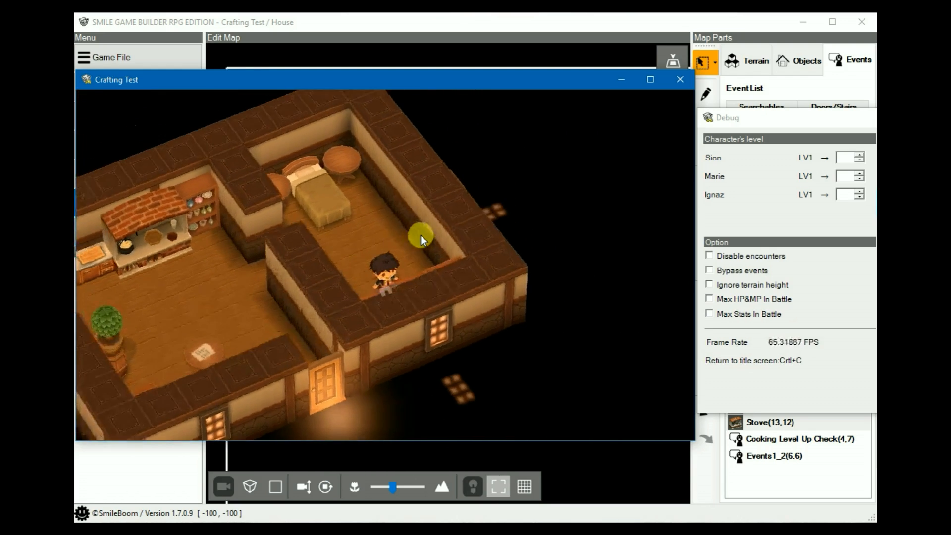
key("d")
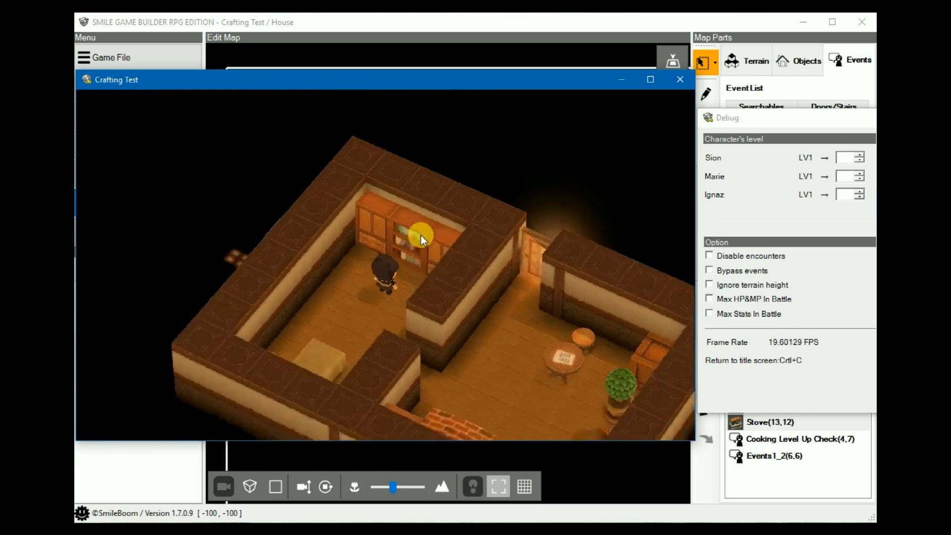
key("Return")
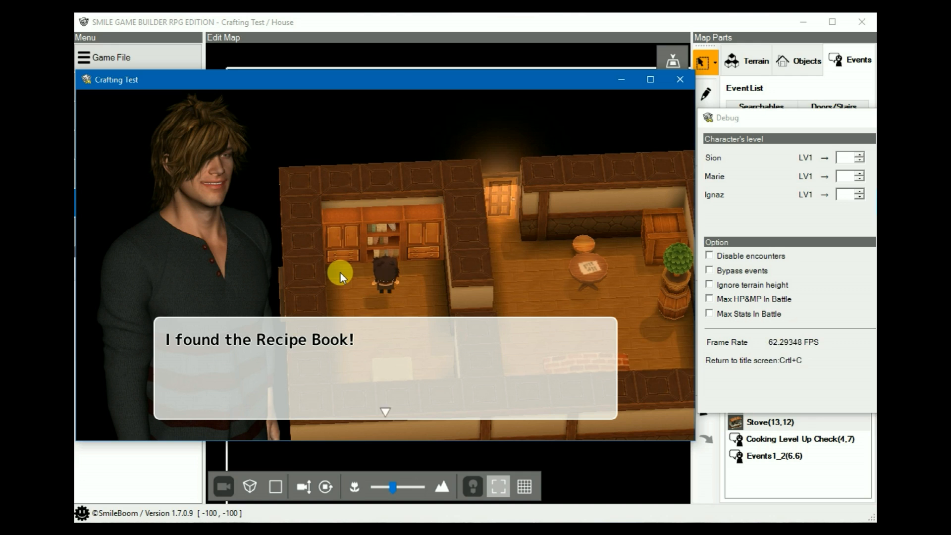
Step: Dismiss the Recipe Book dialogue and walk the character from the bedroom back to the kitchen stove
key("Return")
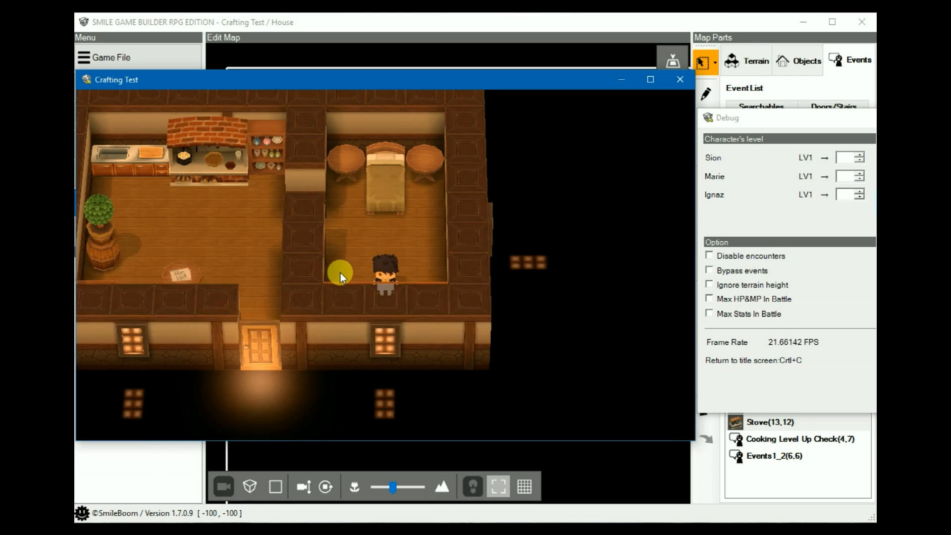
key("Up")
key("Left")
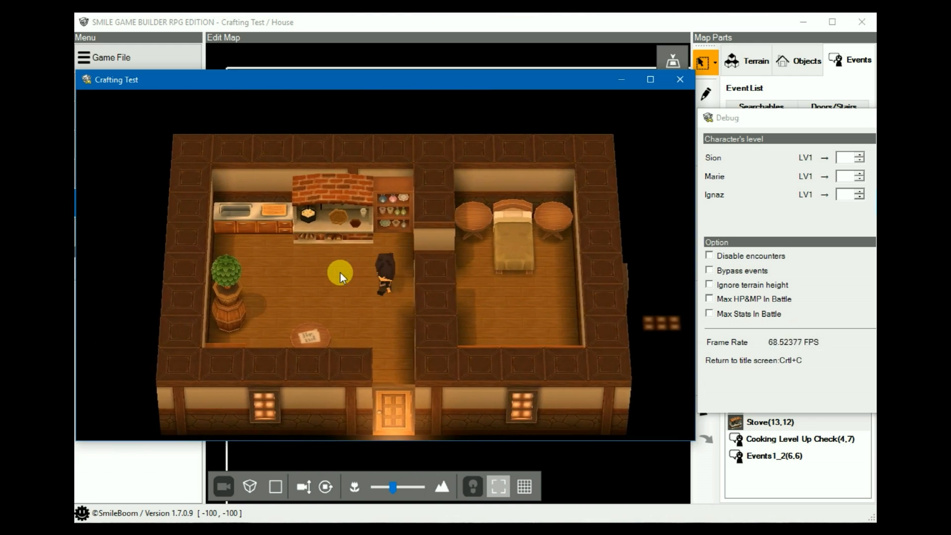
key("Right")
key("Up")
Step: Try to cook the Breakfast recipe Scrambled Egg at the stove without eggs and dismiss the dialogue
key("Return")
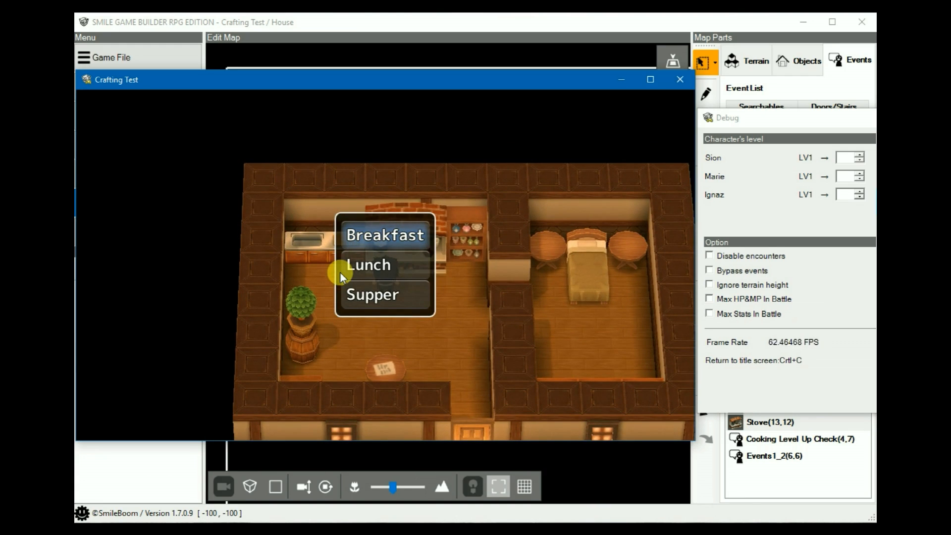
key("Return")
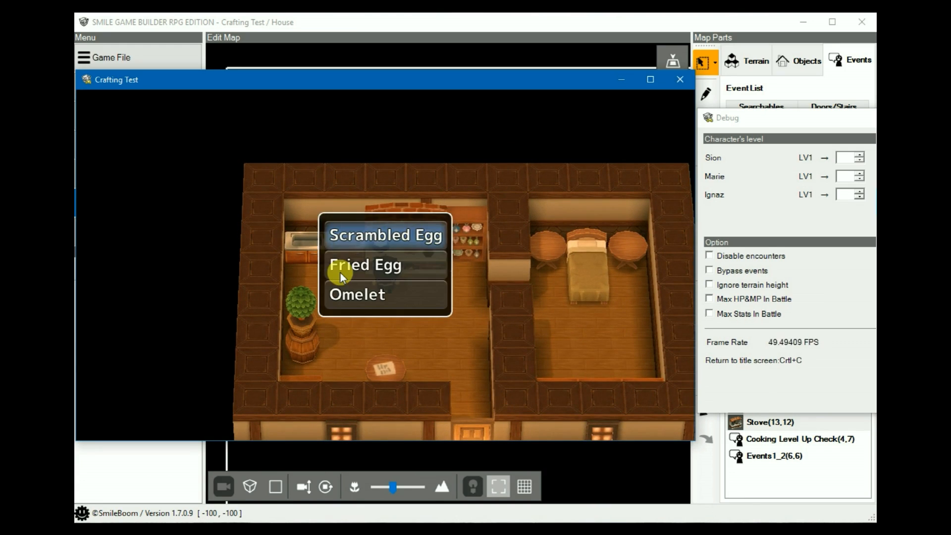
key("Return")
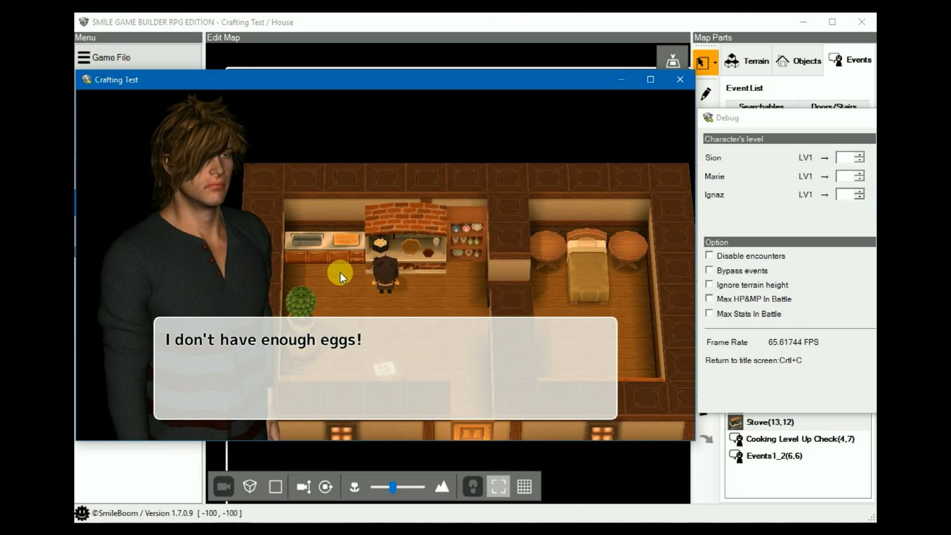
key("Return")
Step: Read the Cooking Level and Cooking XP at the table, close the message and head back toward the stove
key("Down")
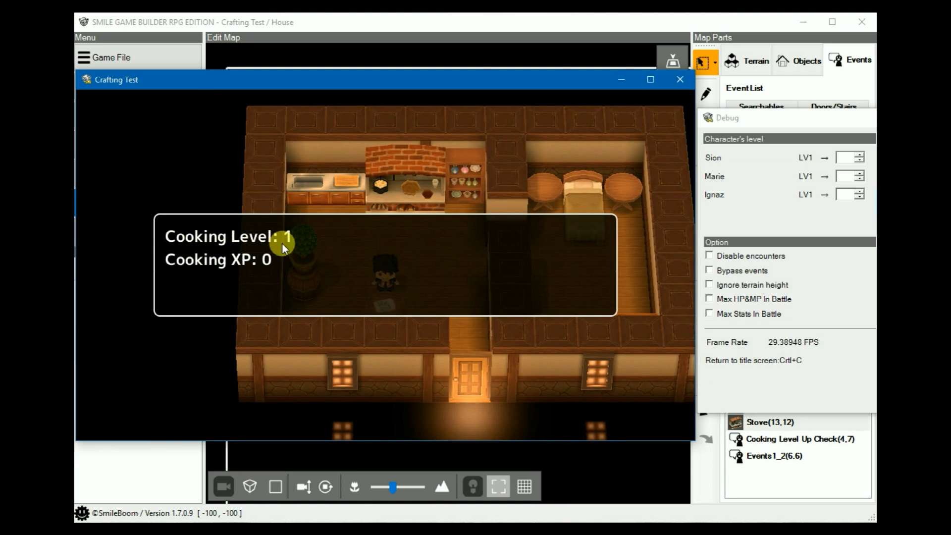
key("Return")
key("Up")
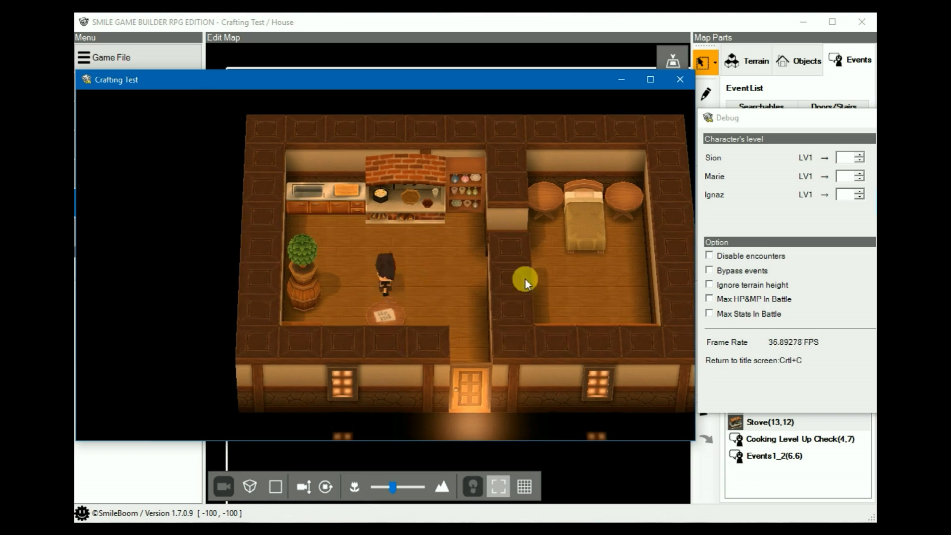
Step: Return focus to the playtest window, inspect the character's Items inventory, and leave the game menu
key("alt+Tab")
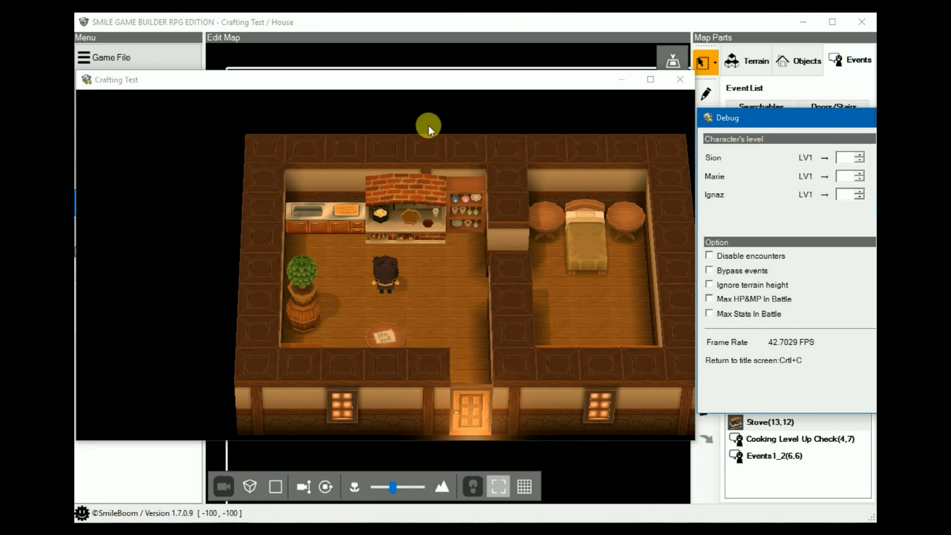
left_click(437, 83)
key("Escape")
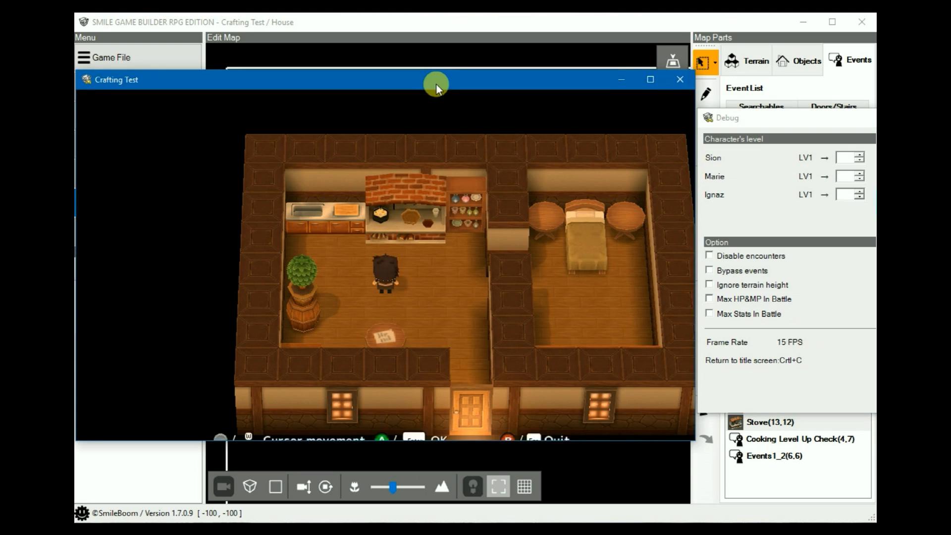
key("Return")
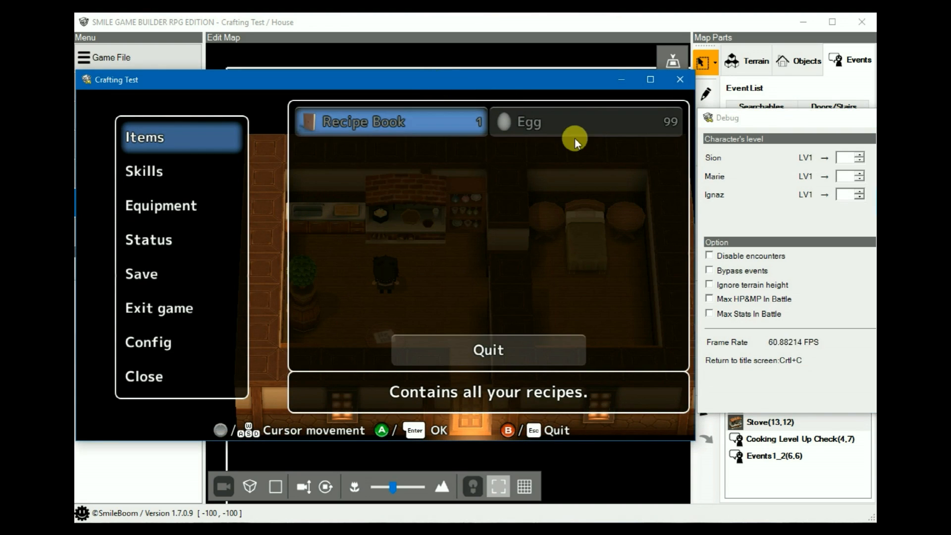
key("Escape")
key("Escape")
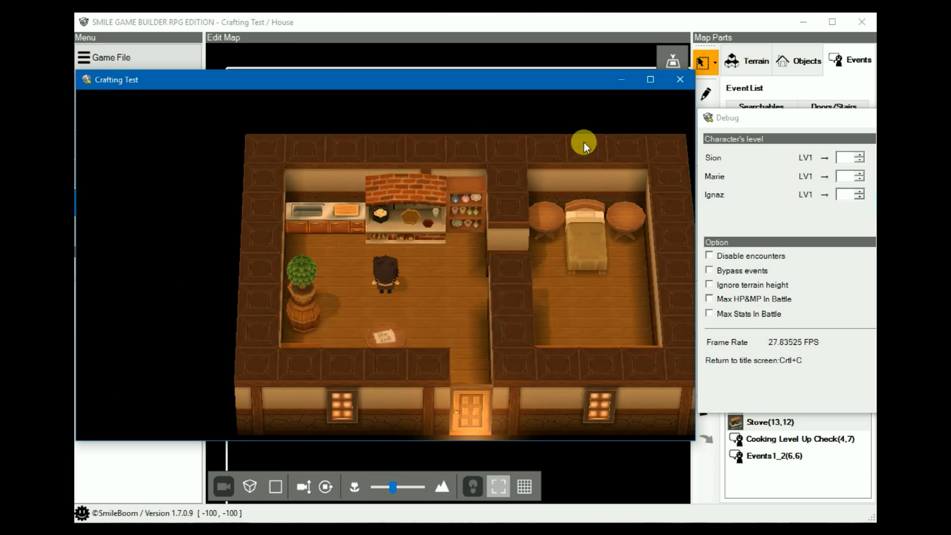
Step: Cook the Breakfast recipe Scrambled Egg at the stove and dismiss its dialogue
key("Return")
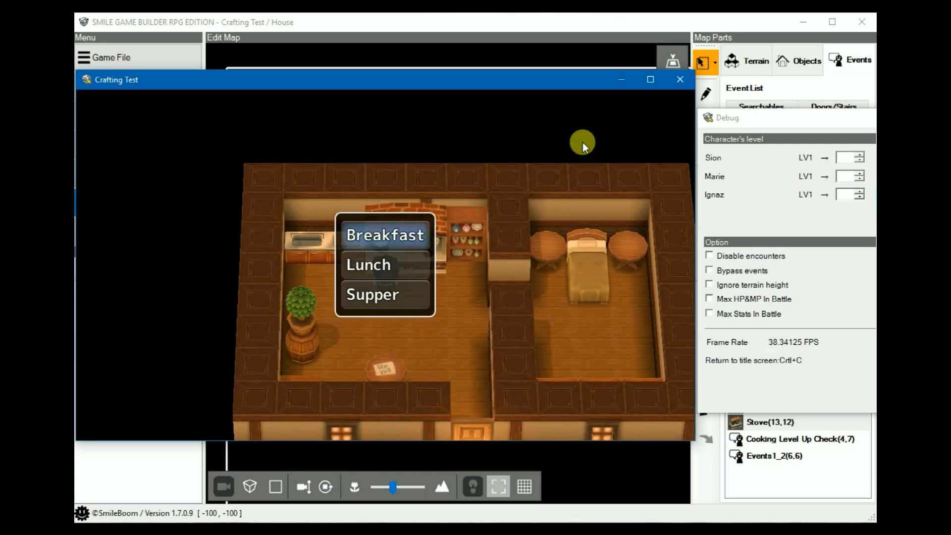
key("Return")
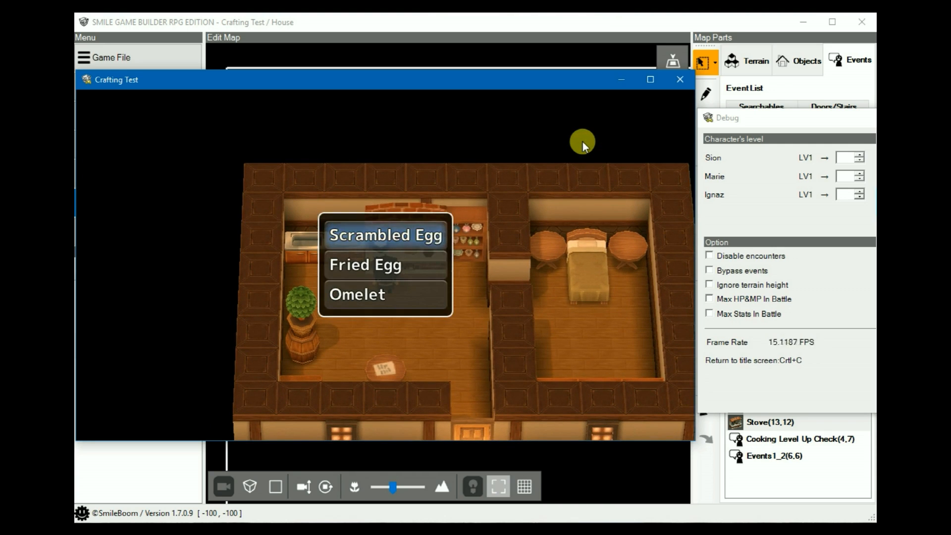
key("Return")
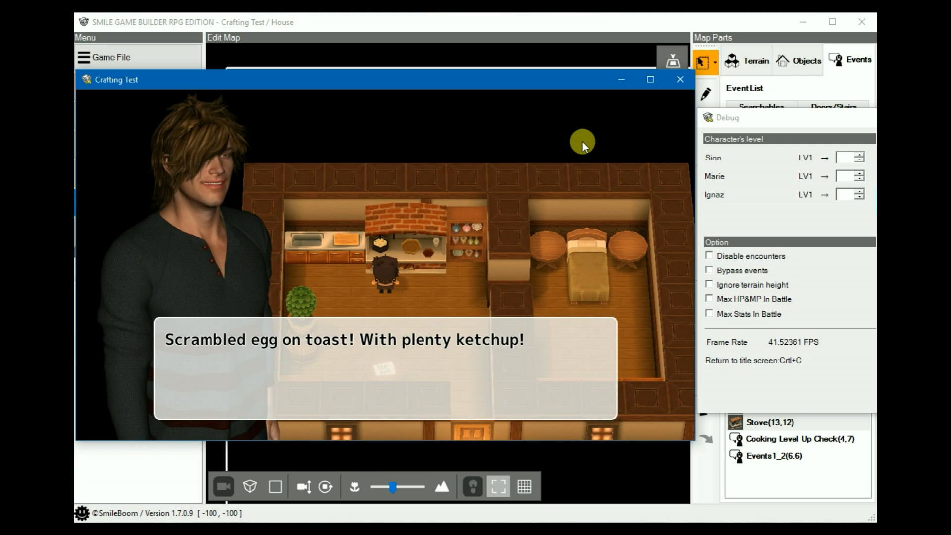
key("Return")
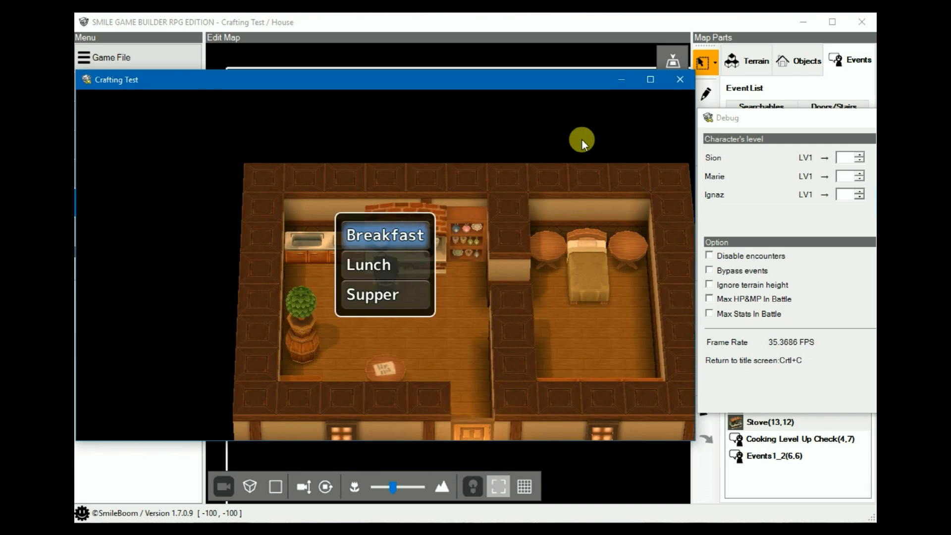
Step: Cook the Breakfast recipe Fried Egg at the stove and dismiss its dialogue
key("Return")
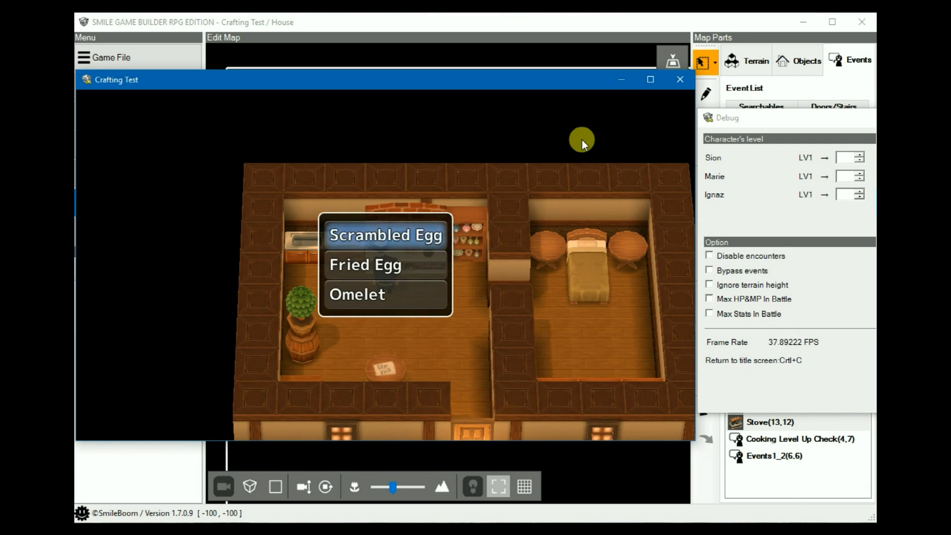
key("Down")
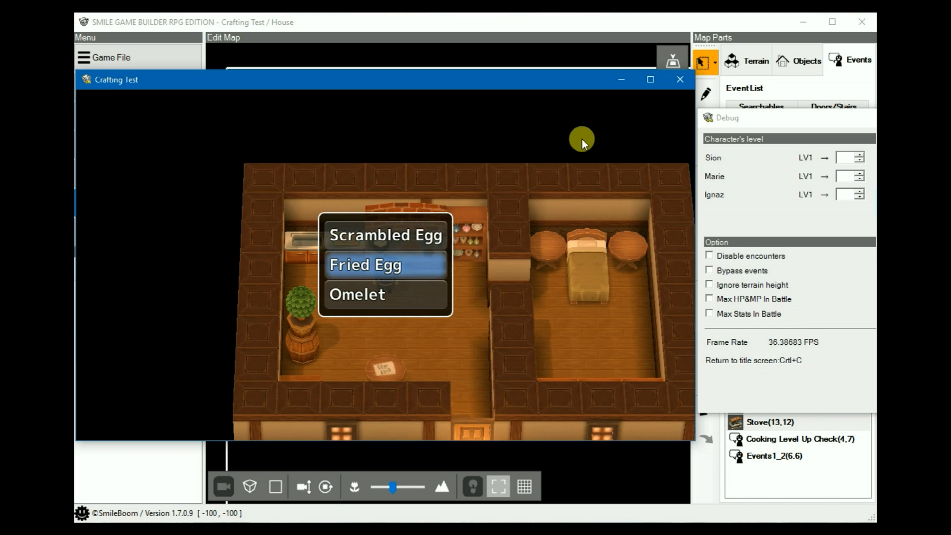
key("Return")
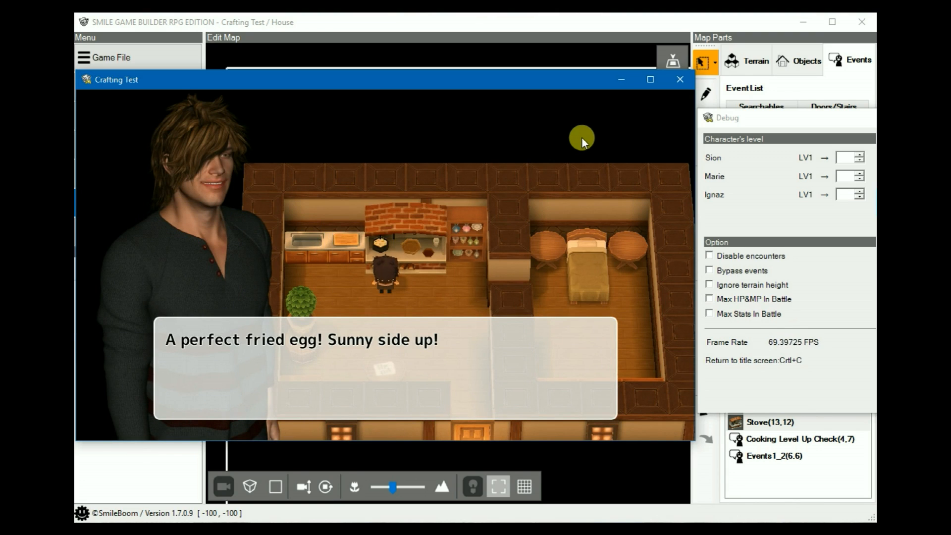
key("Return")
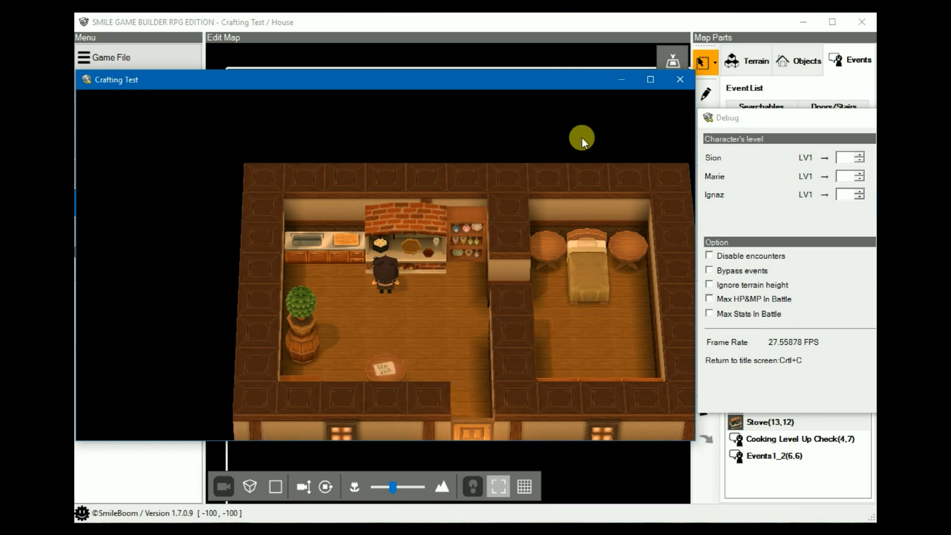
Step: Try to cook the Breakfast recipe Omelet at the stove and dismiss the dialogue
key("Return")
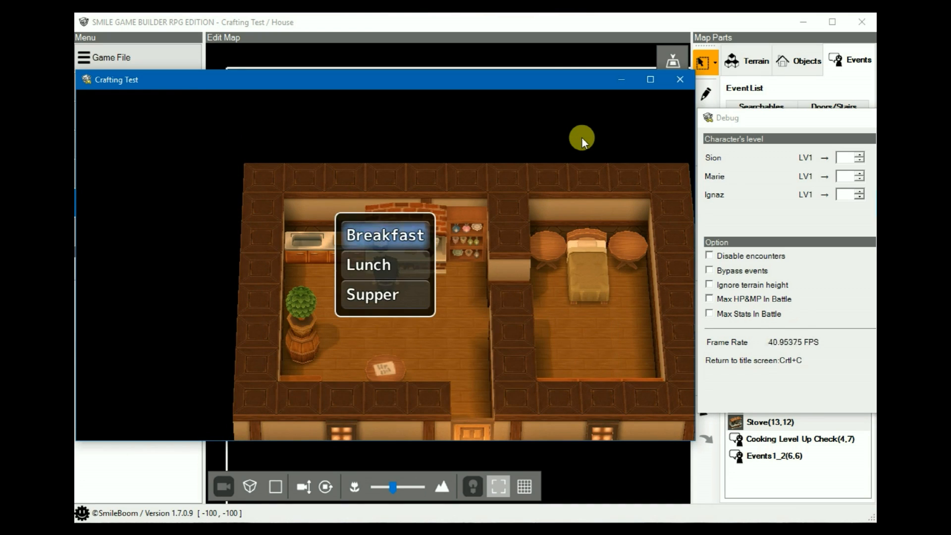
key("Return")
key("Down")
key("Down")
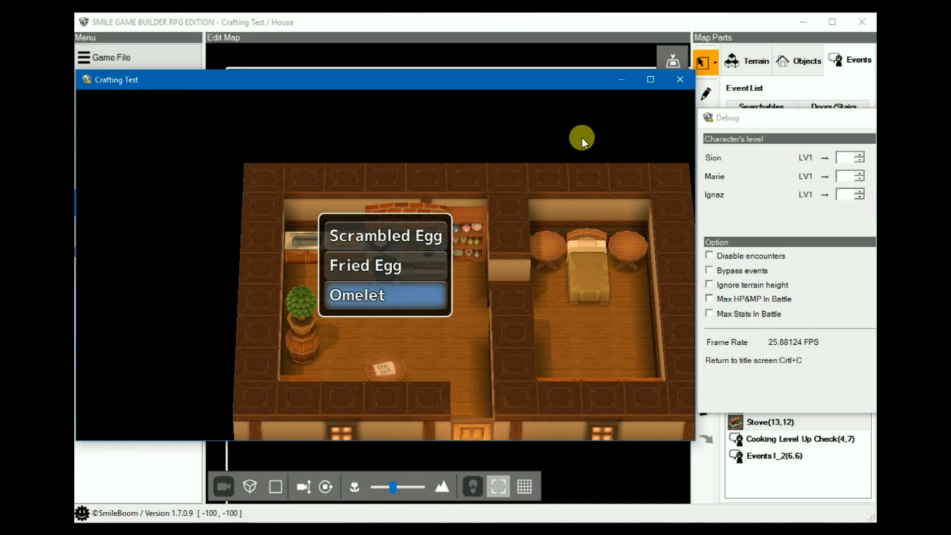
key("Return")
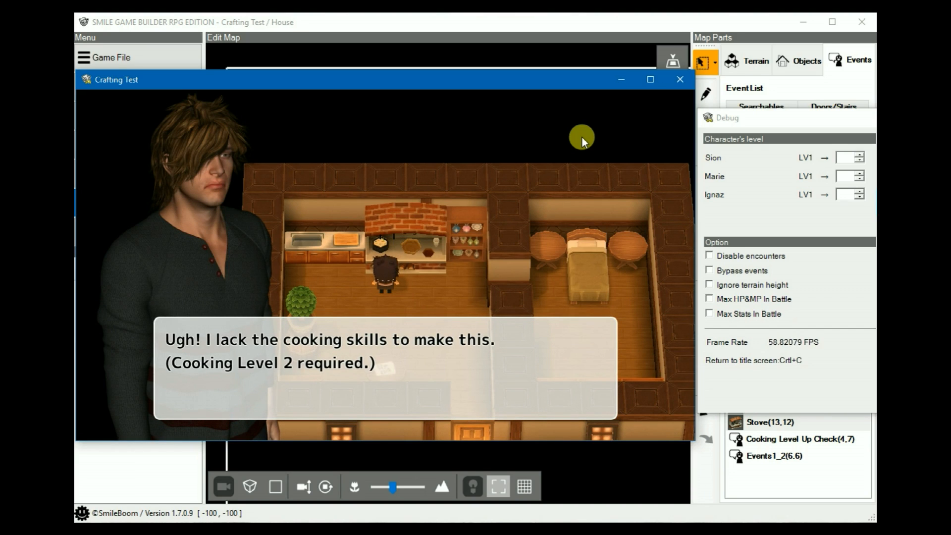
key("Return")
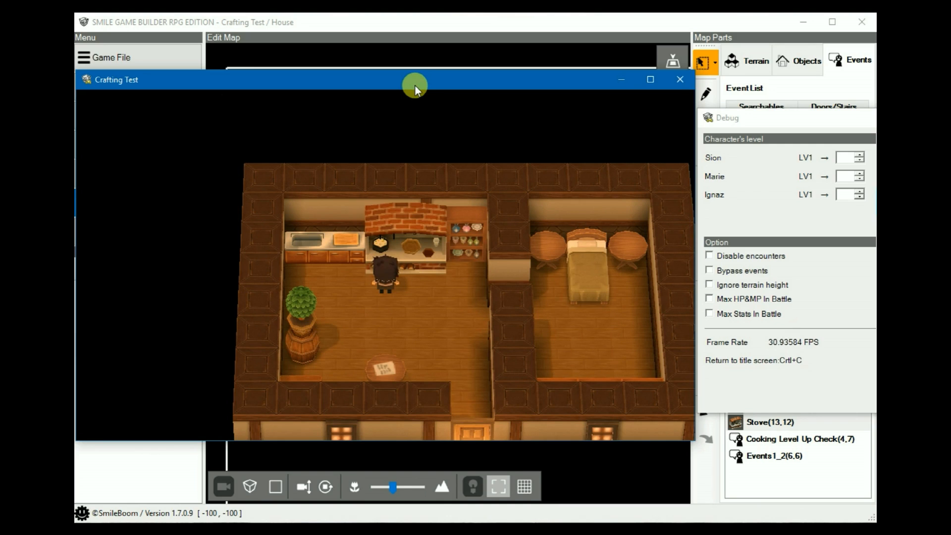
Step: Cook the Breakfast recipe Fried Egg two more times at the stove, dismissing the dialogue each time
key("Return")
key("Return")
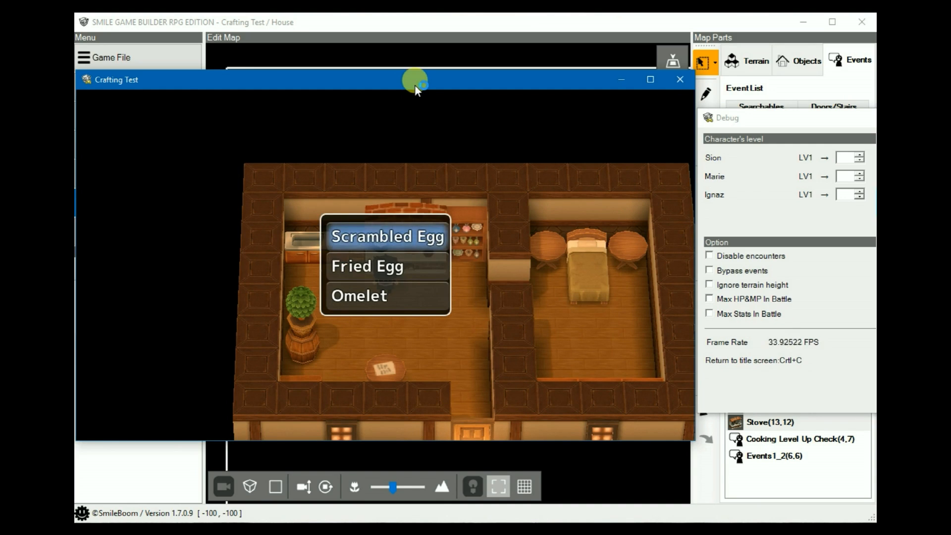
key("Down")
key("Return")
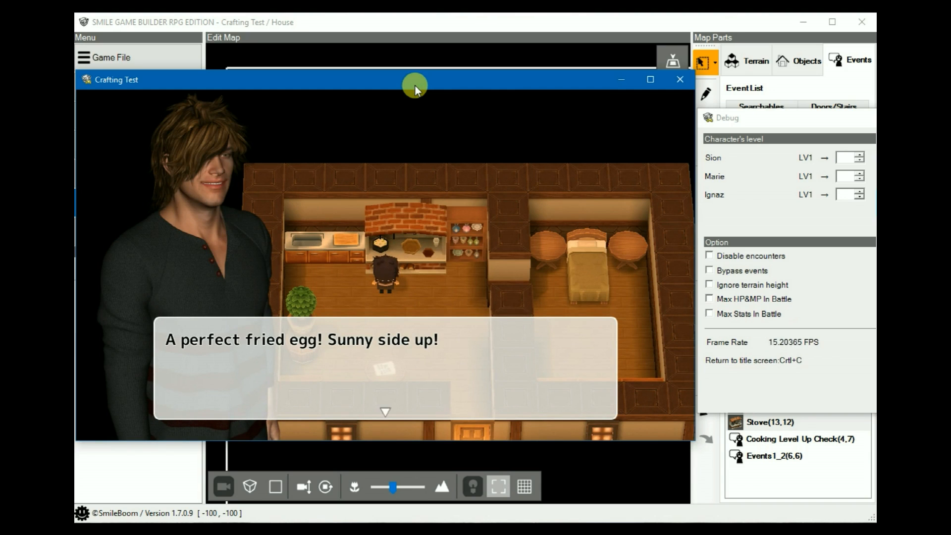
key("Return")
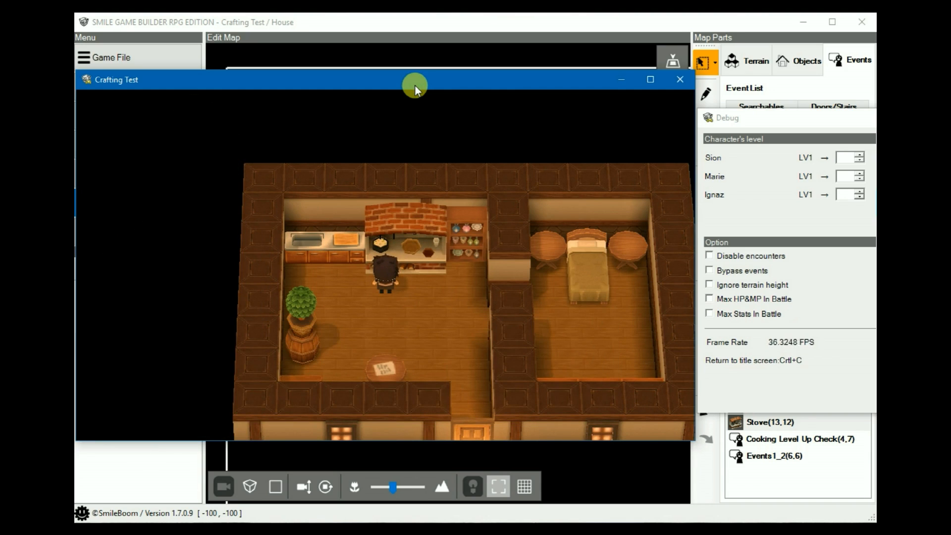
key("Return")
key("Down")
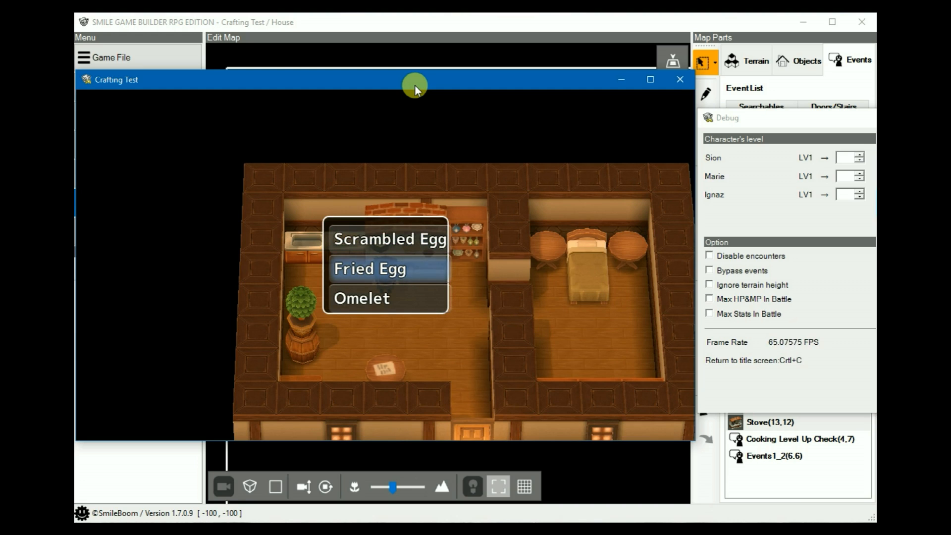
key("Return")
key("Return")
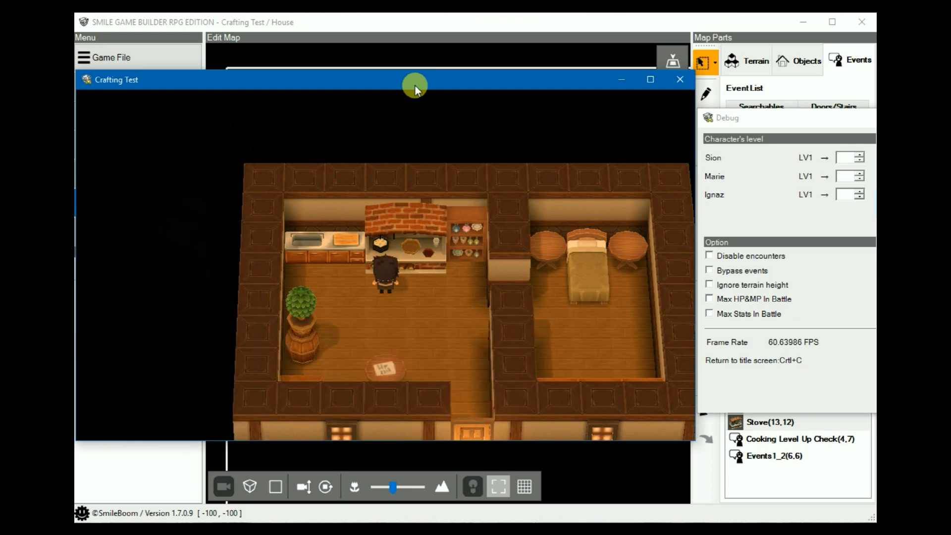
Step: Try to cook the Lunch recipe Scrambled Eggs and Ham at the stove and dismiss the dialogue
key("Return")
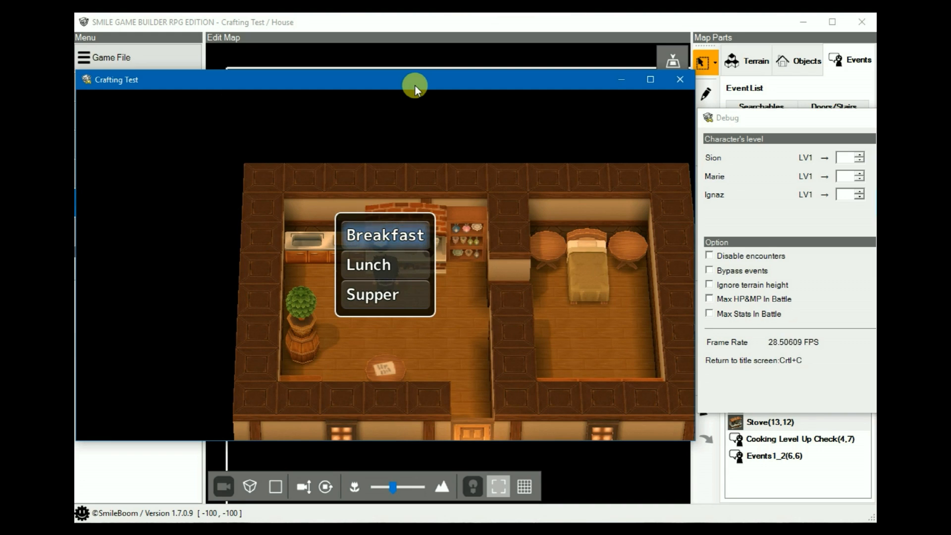
key("Down")
key("Return")
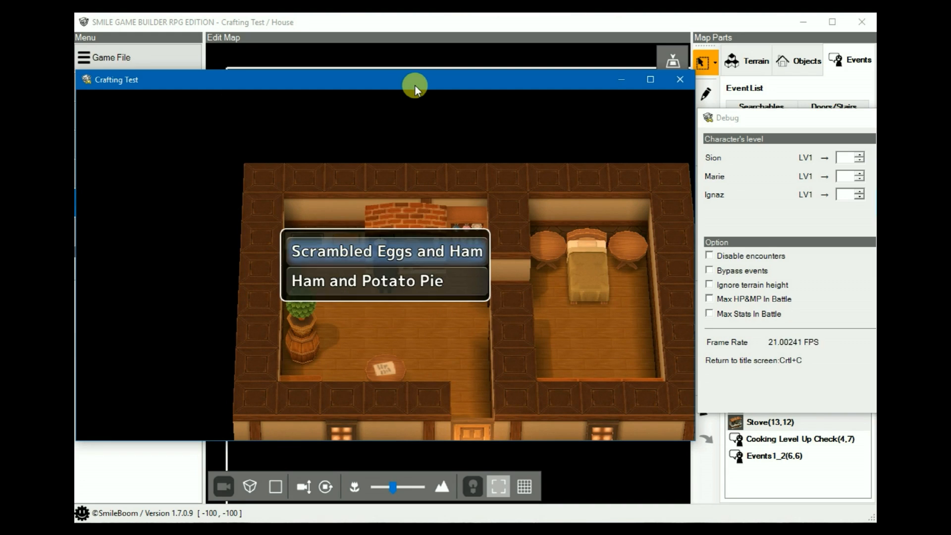
key("Return")
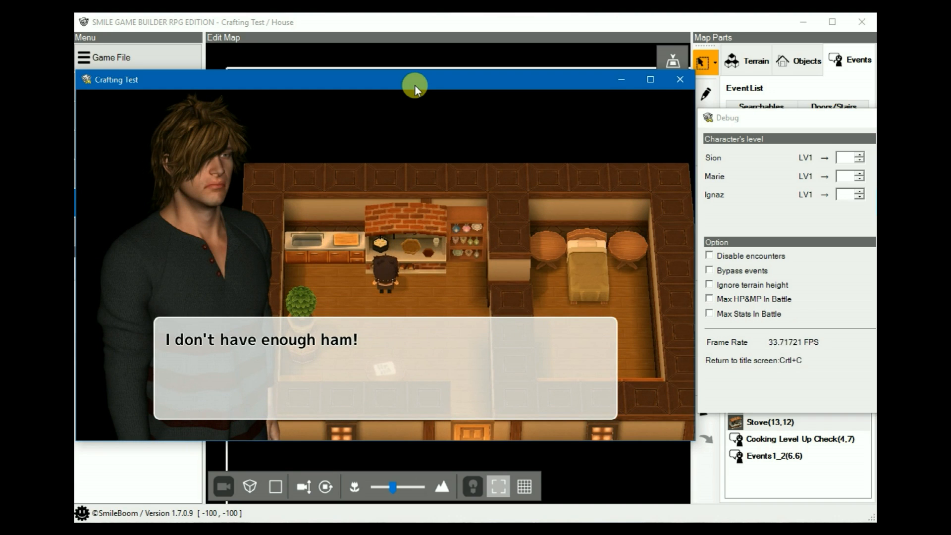
key("Return")
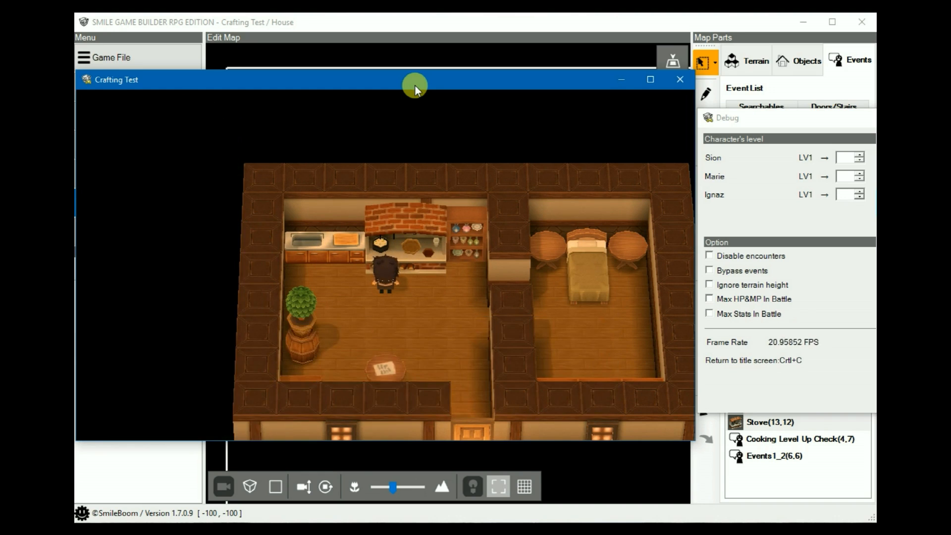
Step: Return to the Breakfast recipes, cook another Fried Egg at the stove, and dismiss its dialogue
key("Return")
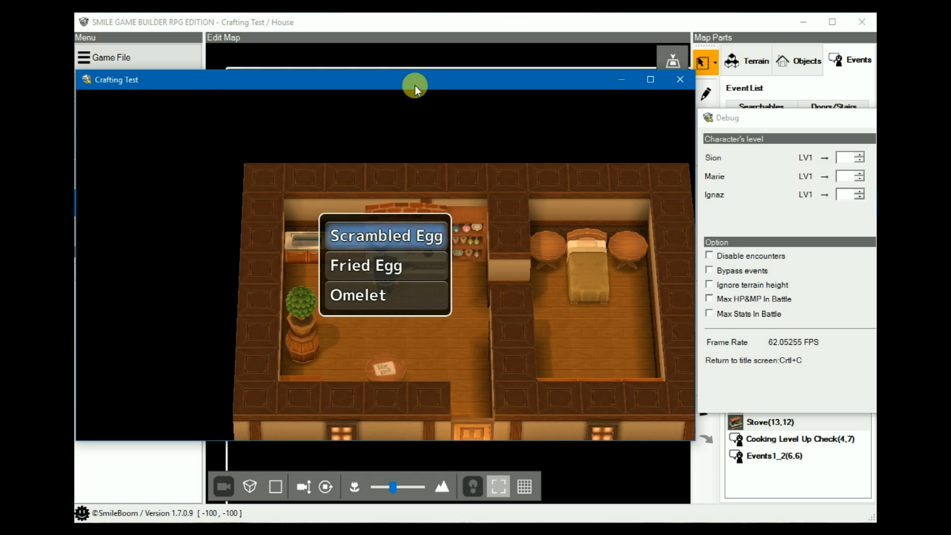
key("Down")
key("Return")
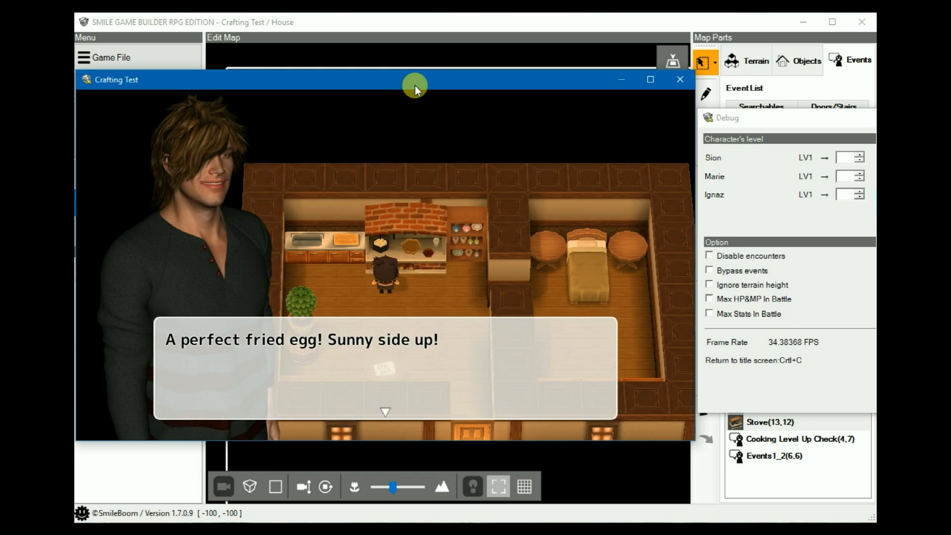
key("Return")
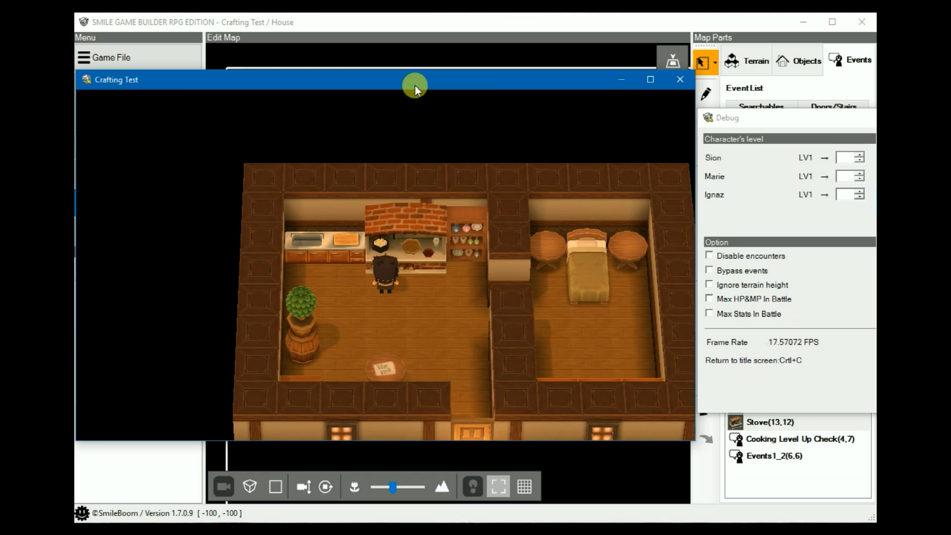
Step: Cook another Breakfast Fried Egg at the stove and dismiss the dialogue messages that follow
key("Return")
key("Down")
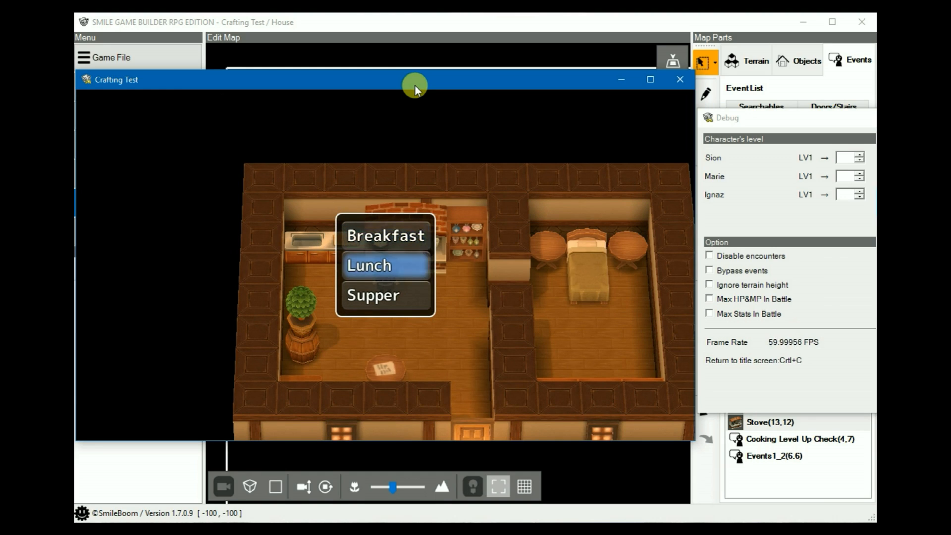
key("Up")
key("Return")
key("Down")
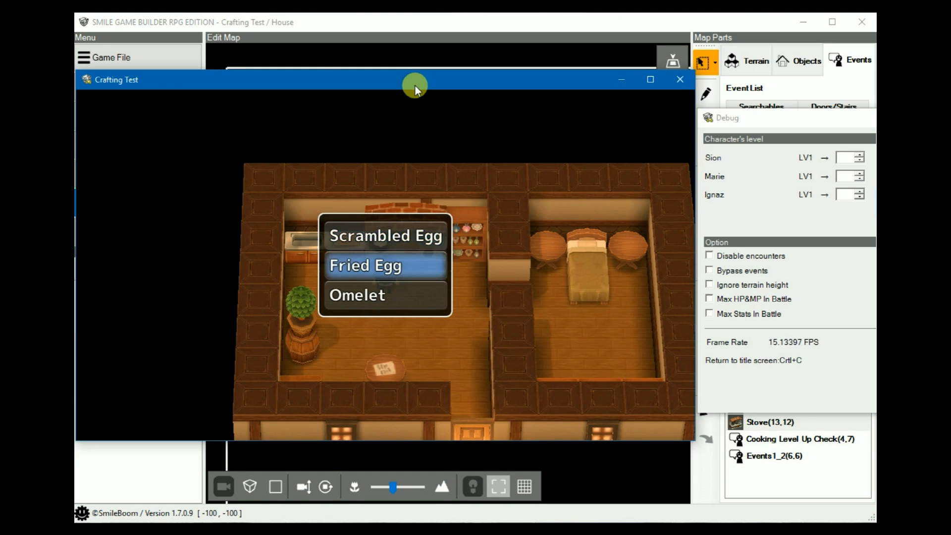
key("Return")
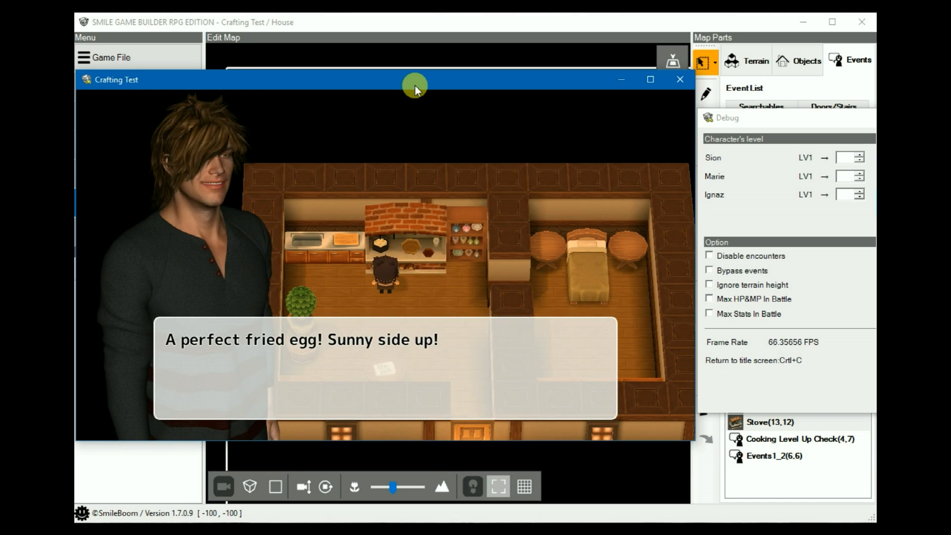
key("Return")
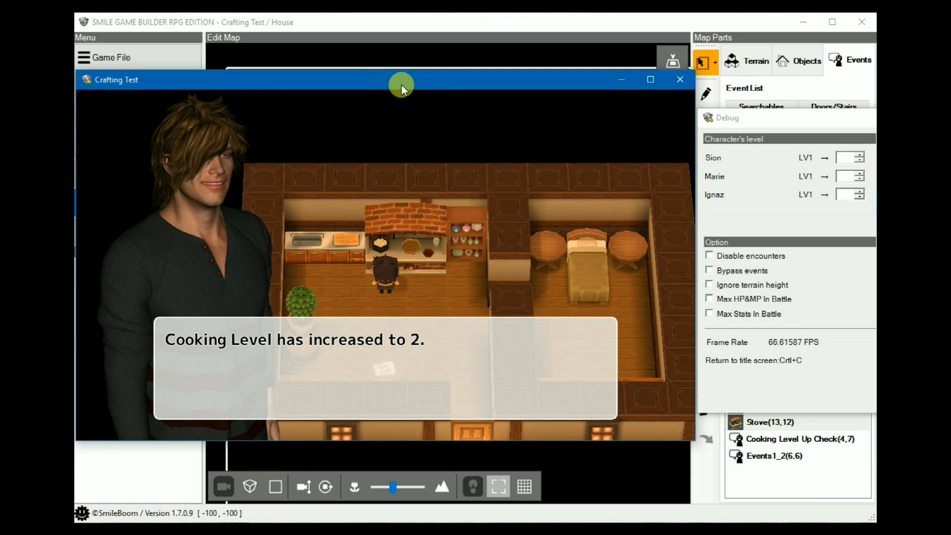
key("Return")
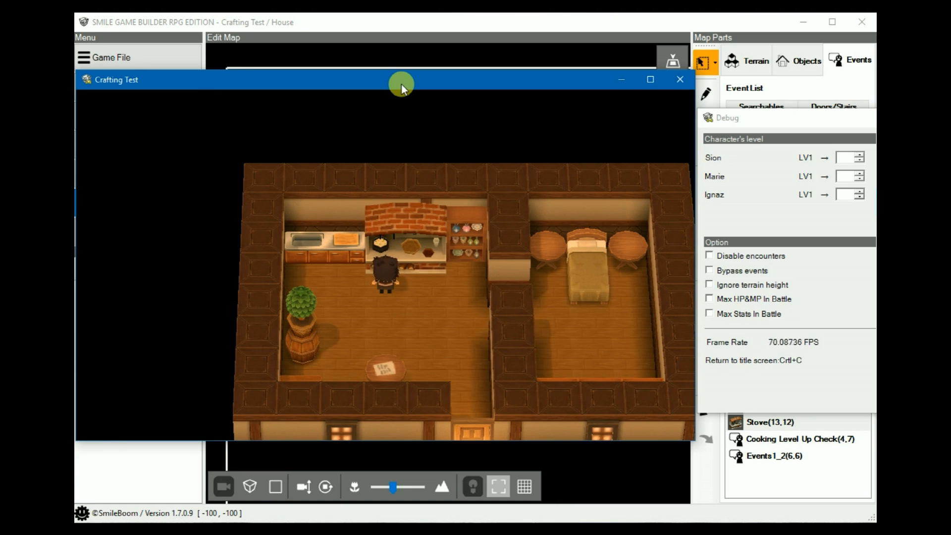
Step: Leave the stove's meal choices and check the cooking level and XP at the note on the table
key("Return")
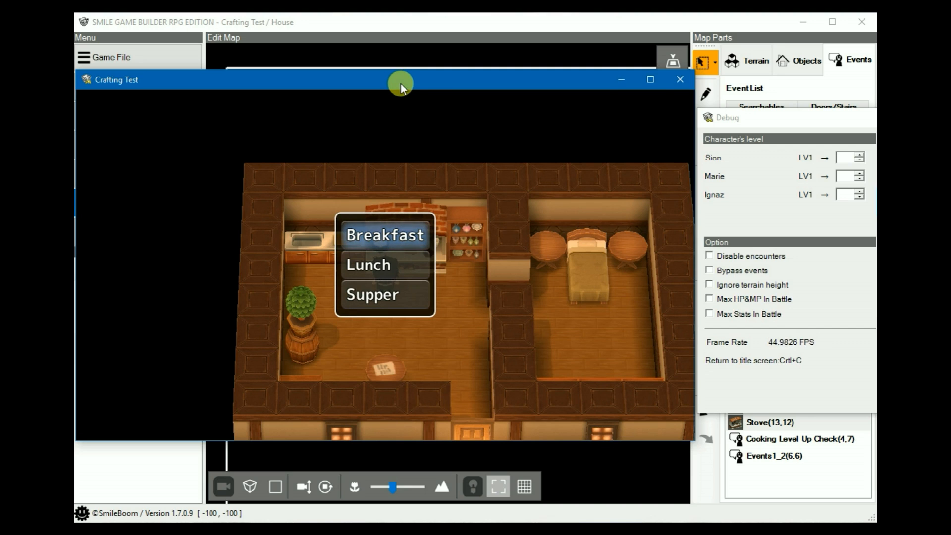
key("Down")
key("Down")
key("Return")
key("Down")
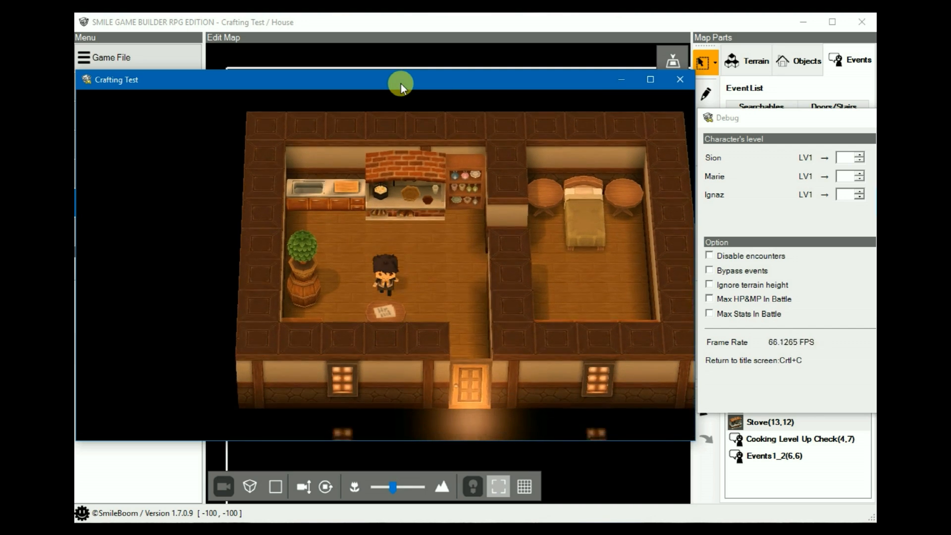
key("Return")
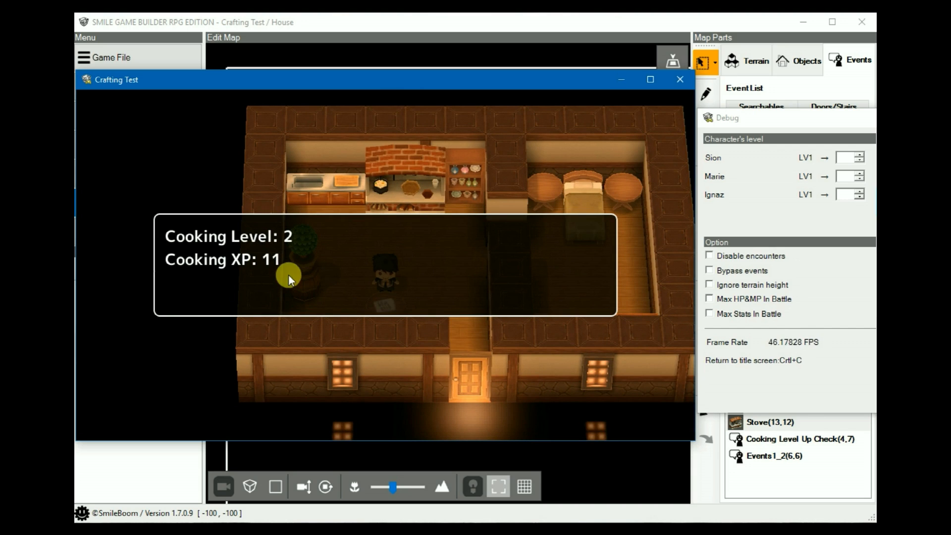
key("Return")
Step: Go back to the stove, cook the Breakfast recipe Omelet, and dismiss its dialogue
key("Up")
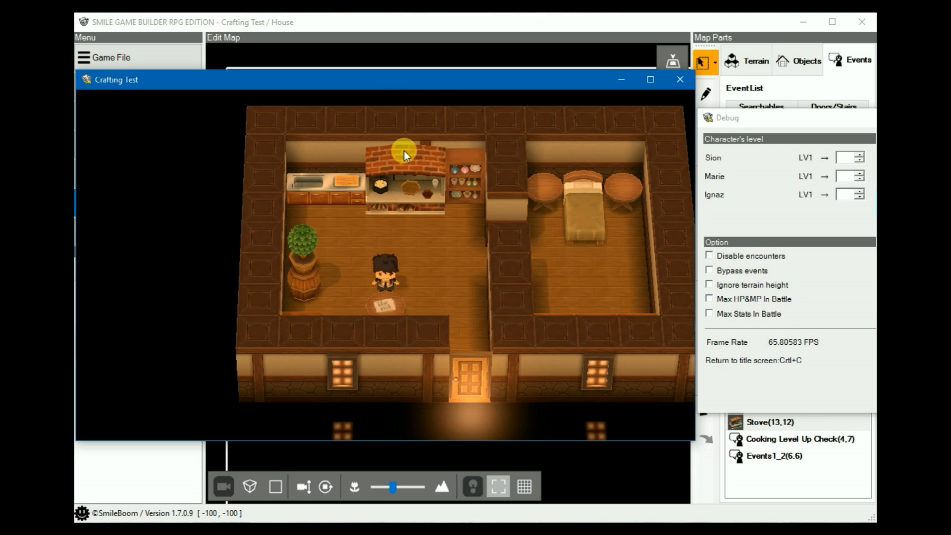
key("Return")
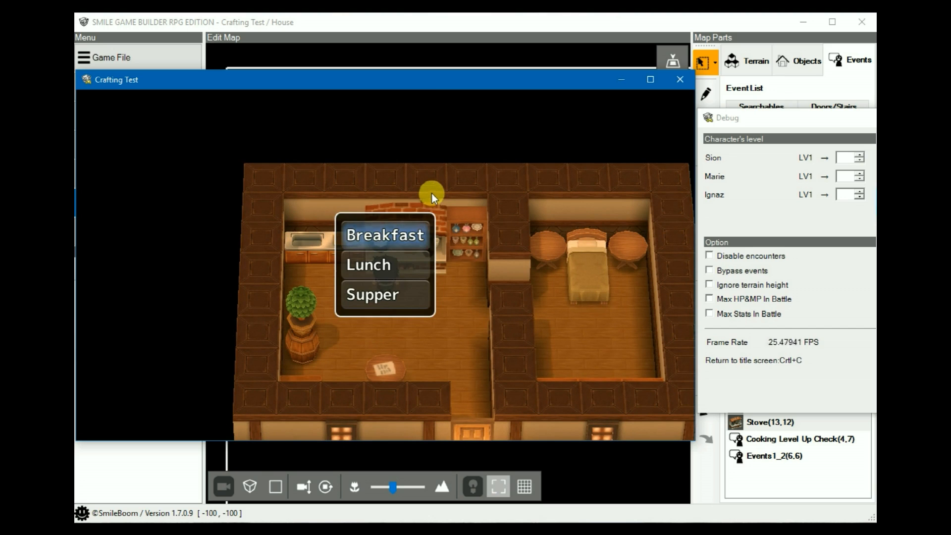
key("Return")
key("Down")
key("Down")
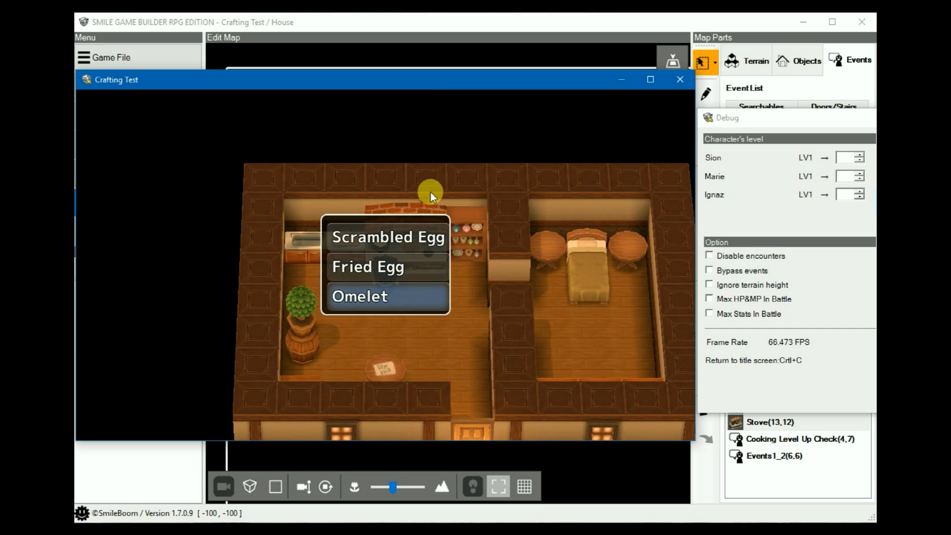
key("Return")
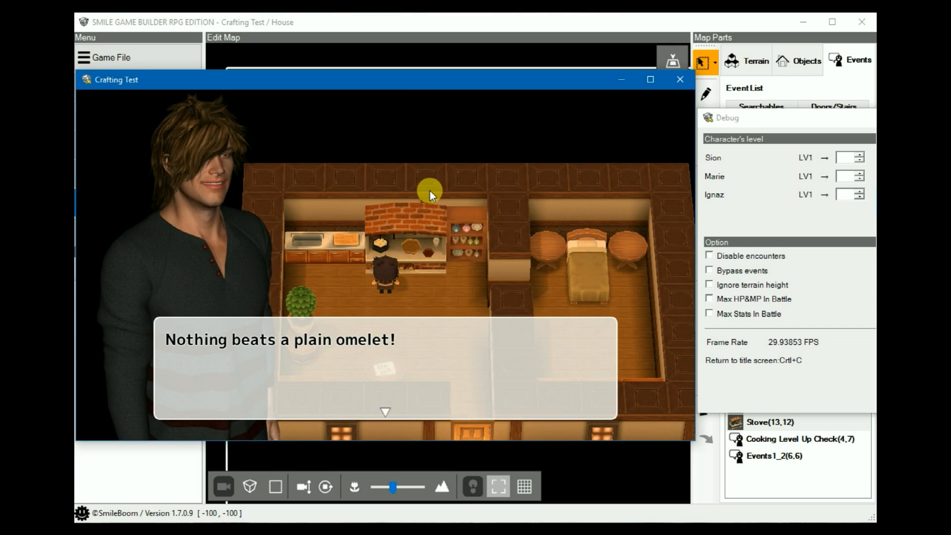
key("Return")
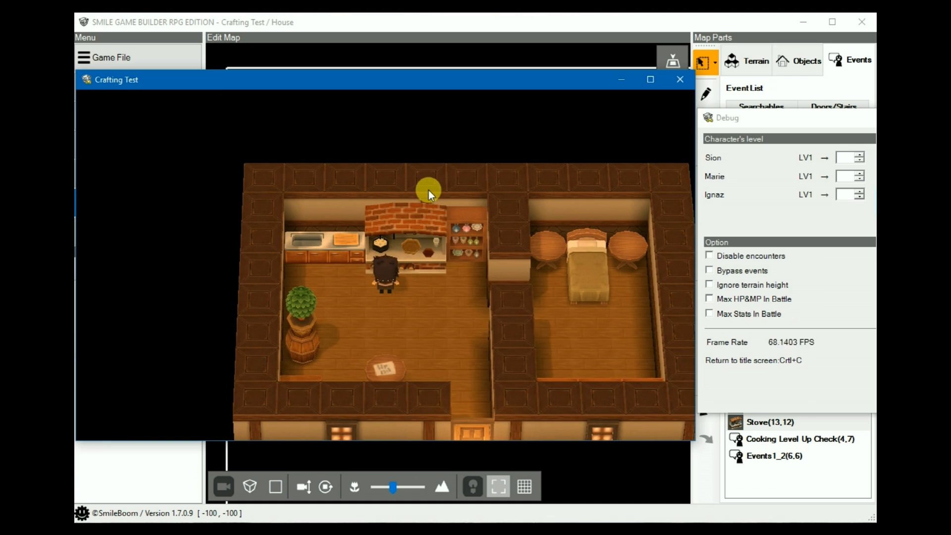
Step: Check the party's item inventory for the cooked dishes and return to the map
key("Escape")
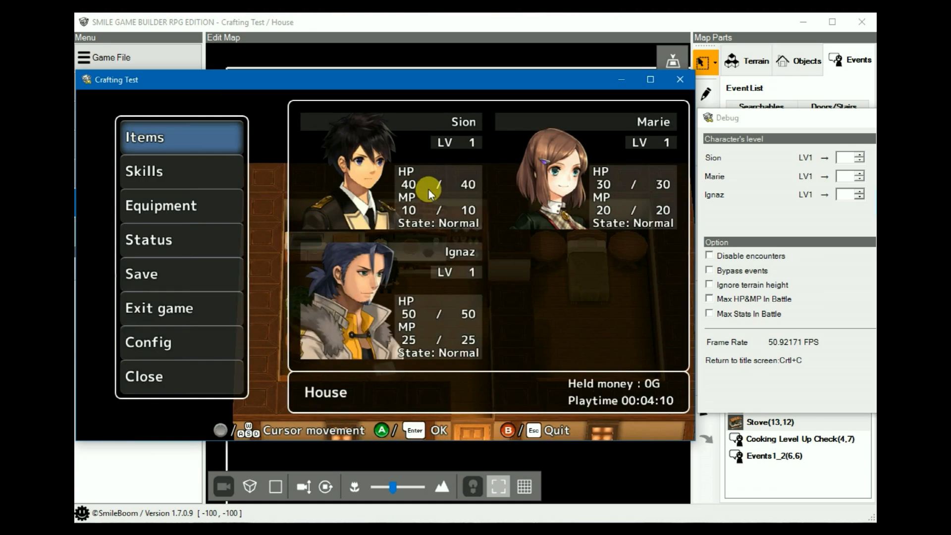
key("Return")
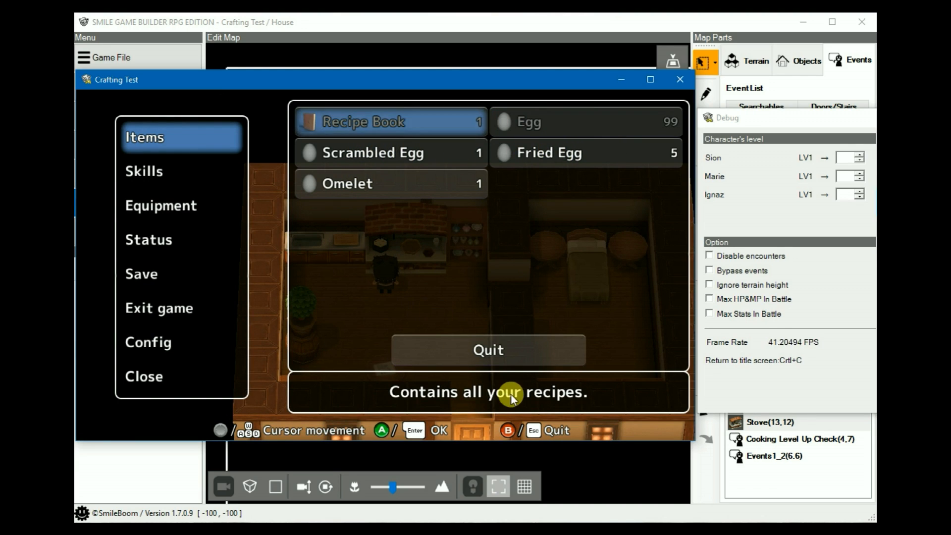
key("Escape")
key("Escape")
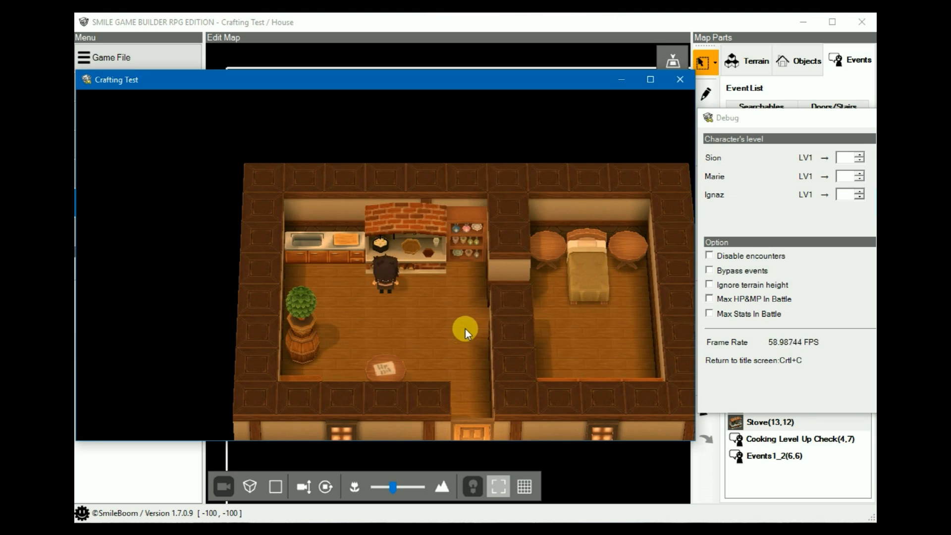
Step: Try to cook the Lunch recipe Ham and Potato Pie at the stove and dismiss the dialogue
key("Return")
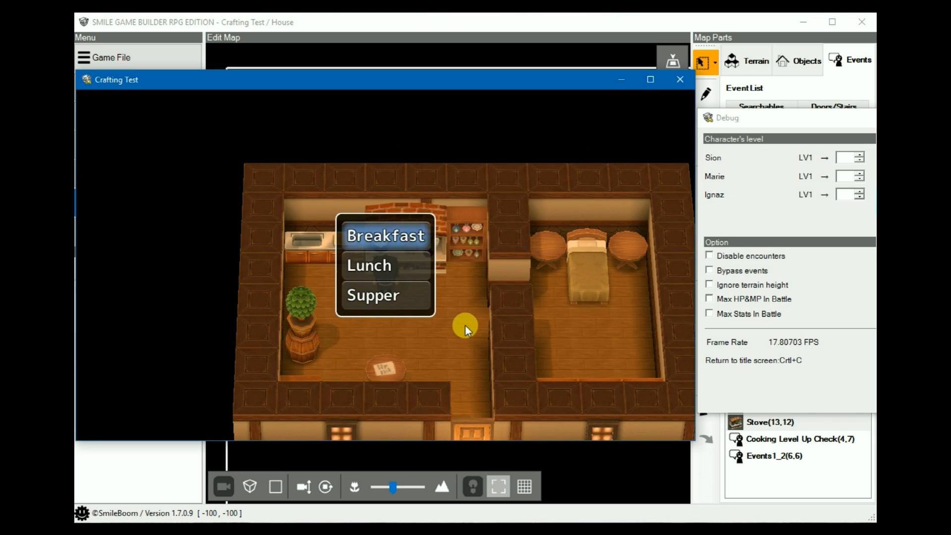
key("Down")
key("Return")
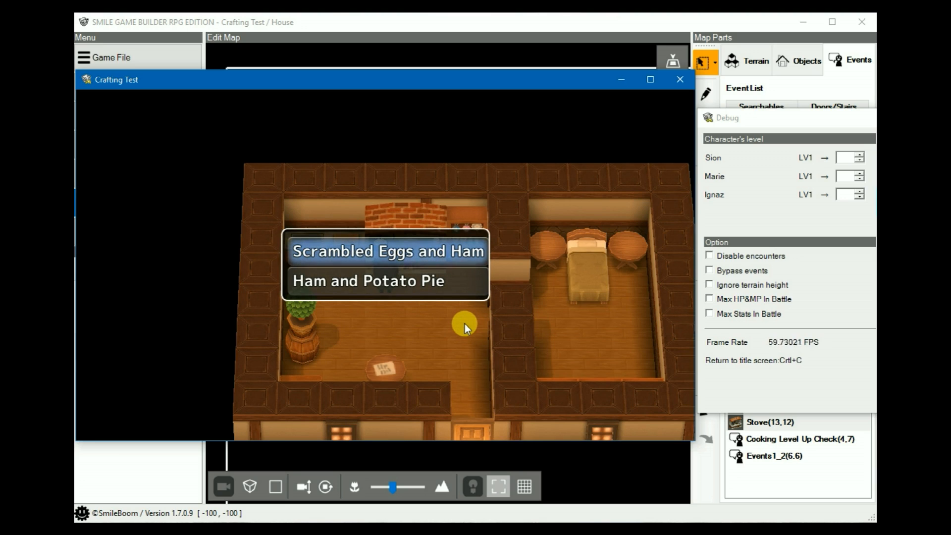
key("Down")
key("Return")
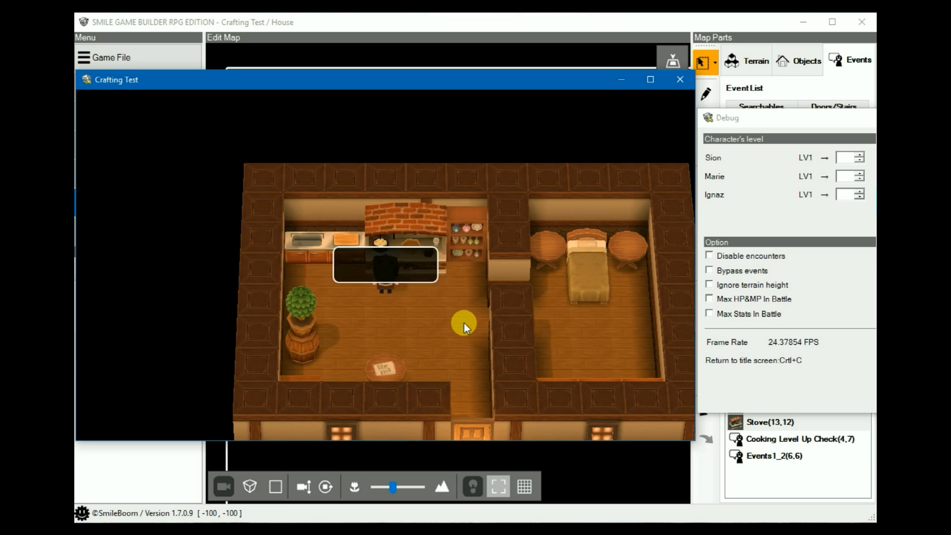
key("Return")
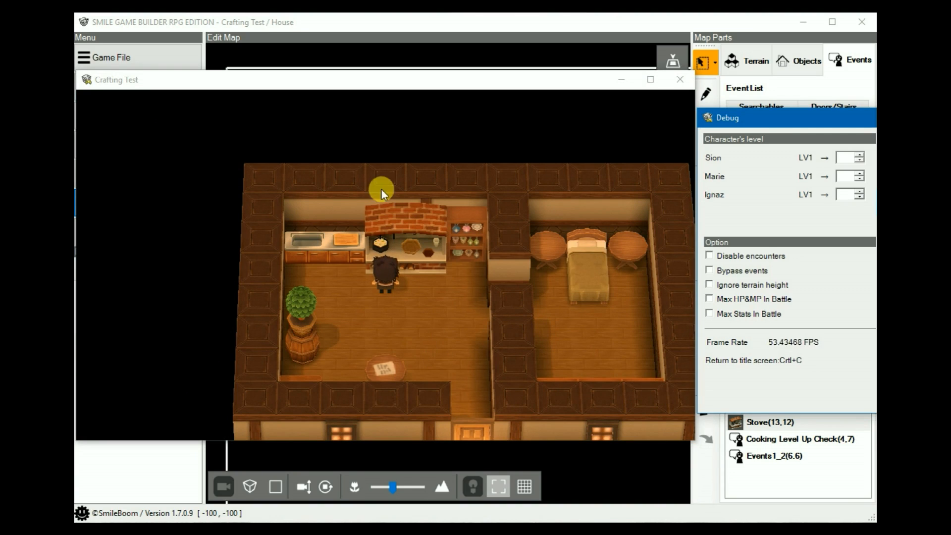
Step: Return to the playtest window, choose the Lunch recipe Ham and Potato Pie again, and dismiss its dialogues
left_click(419, 78)
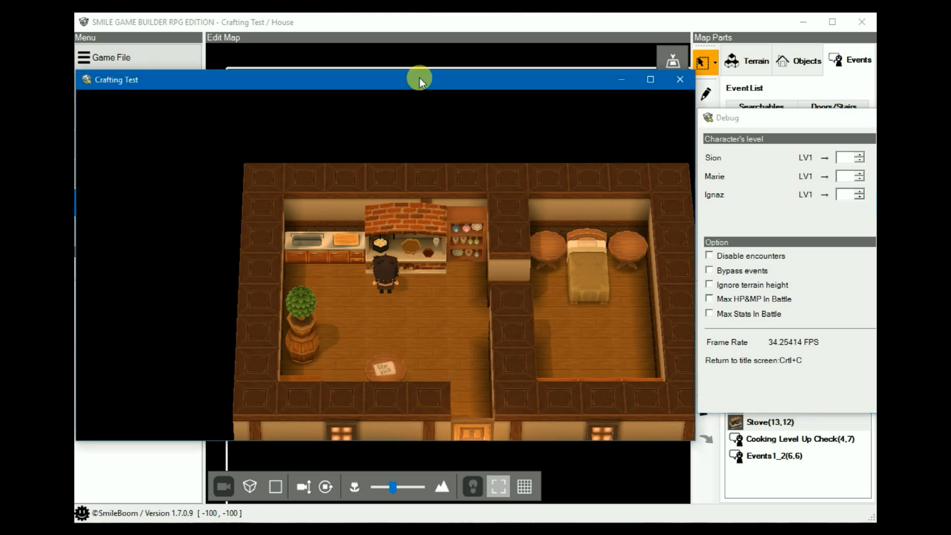
key("Down")
key("Return")
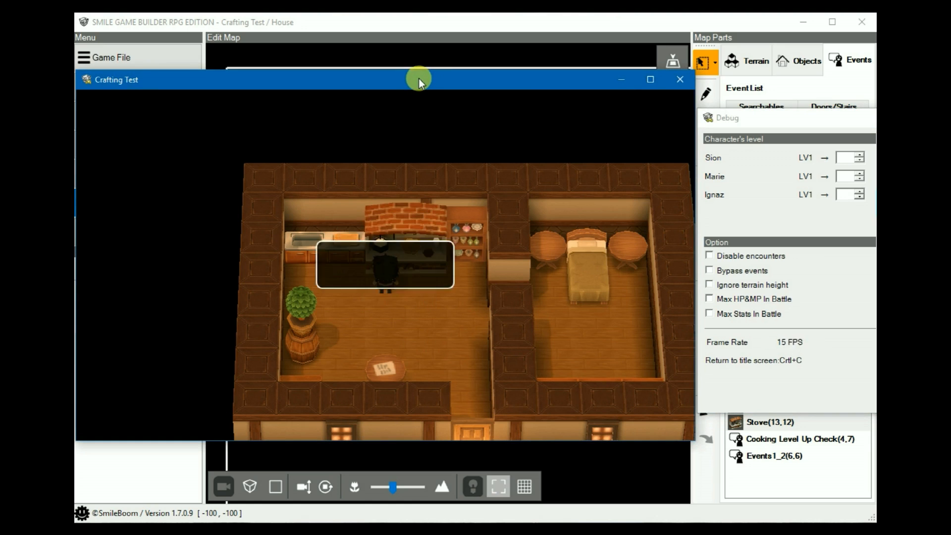
key("Down")
key("Return")
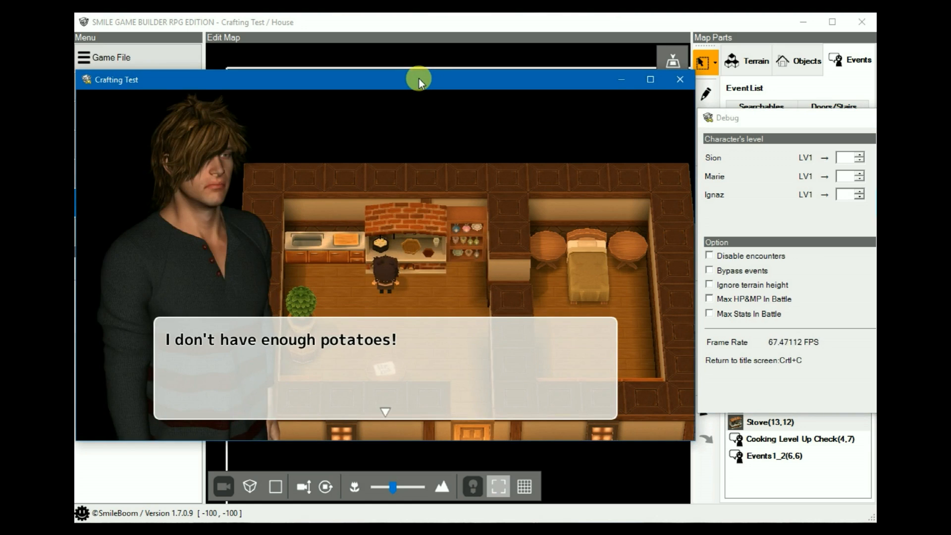
key("Return")
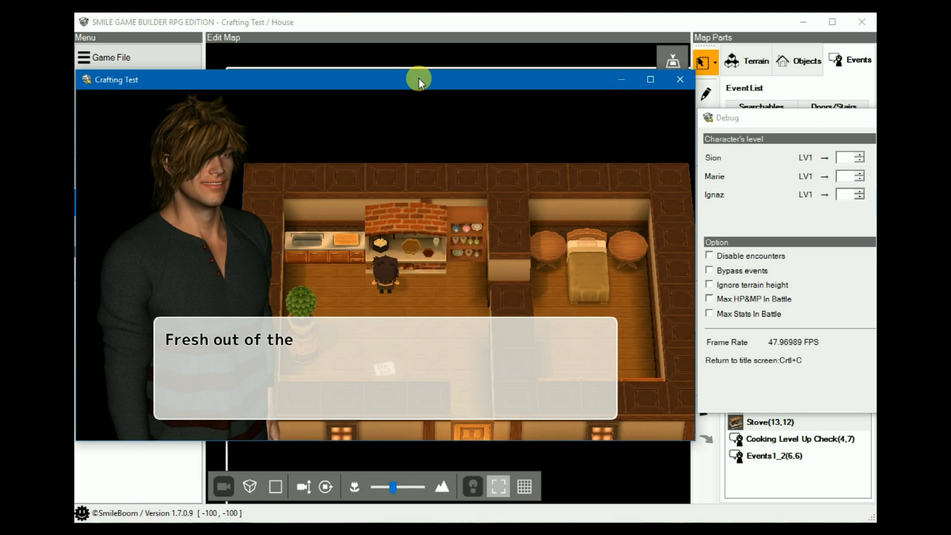
key("Return")
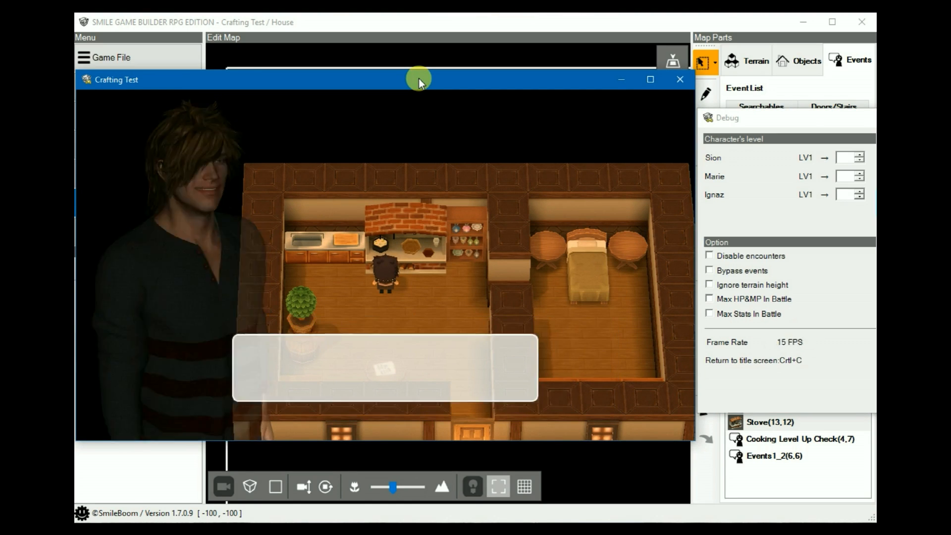
Step: Try to cook the Lunch recipe Scrambled Eggs and Ham again at the stove and dismiss its dialogue
key("Return")
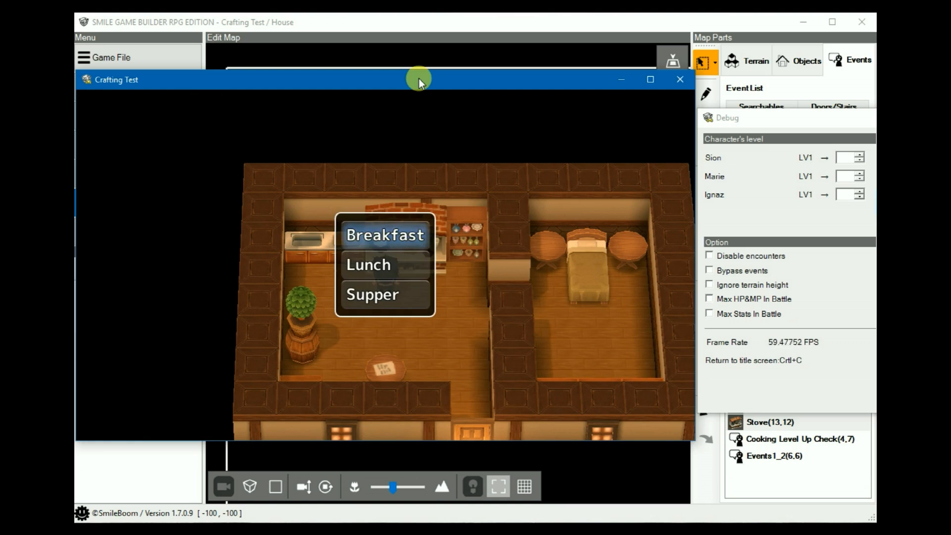
key("Down")
key("Return")
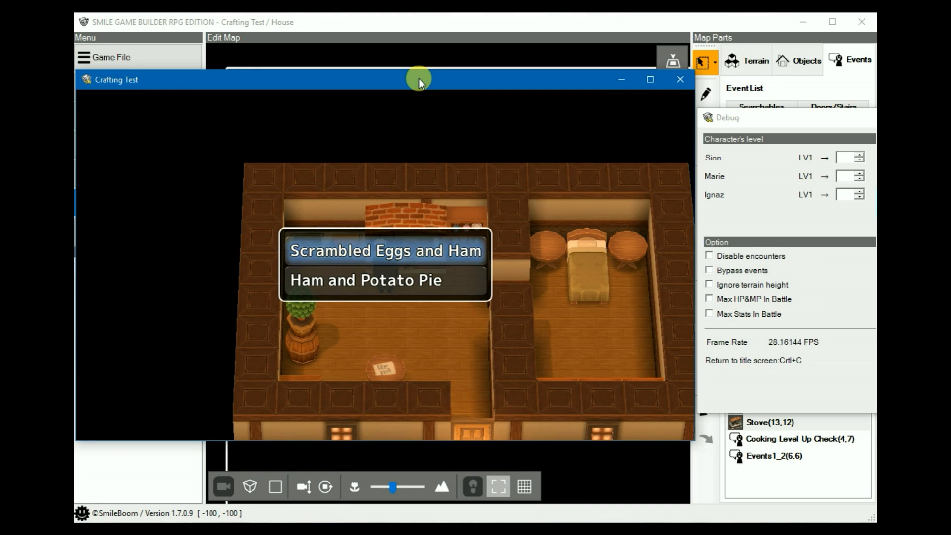
key("Return")
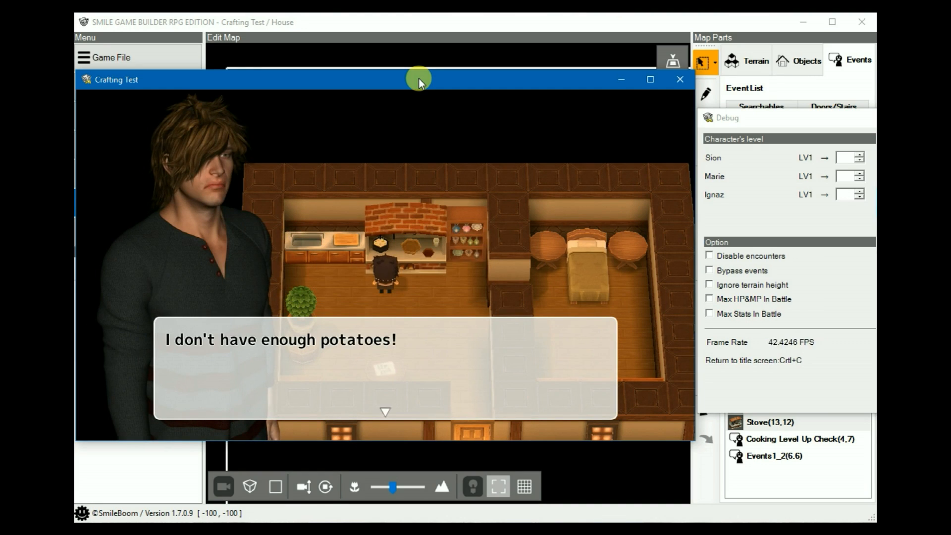
key("Return")
key("Return")
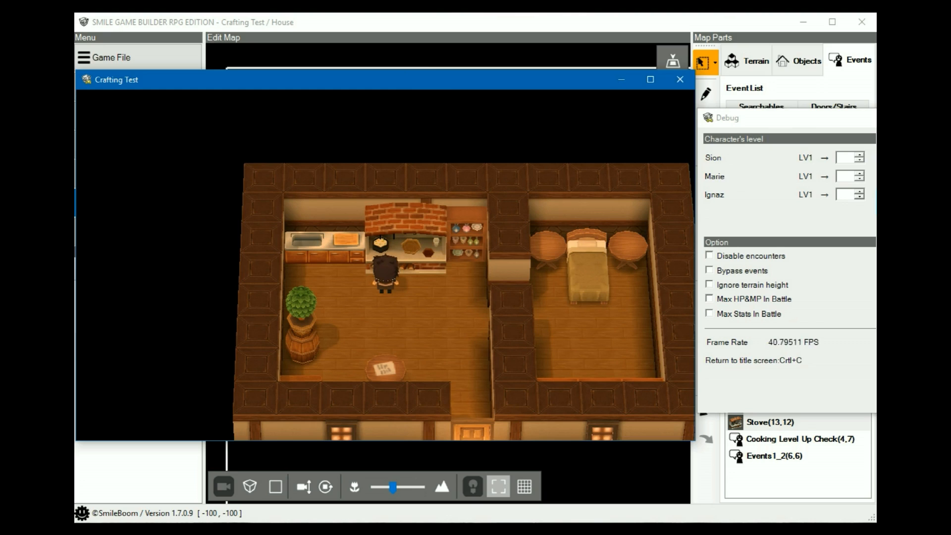
Step: Return to the playtest window and check the item inventory for the ham and potato ingredients
key("alt+Tab")
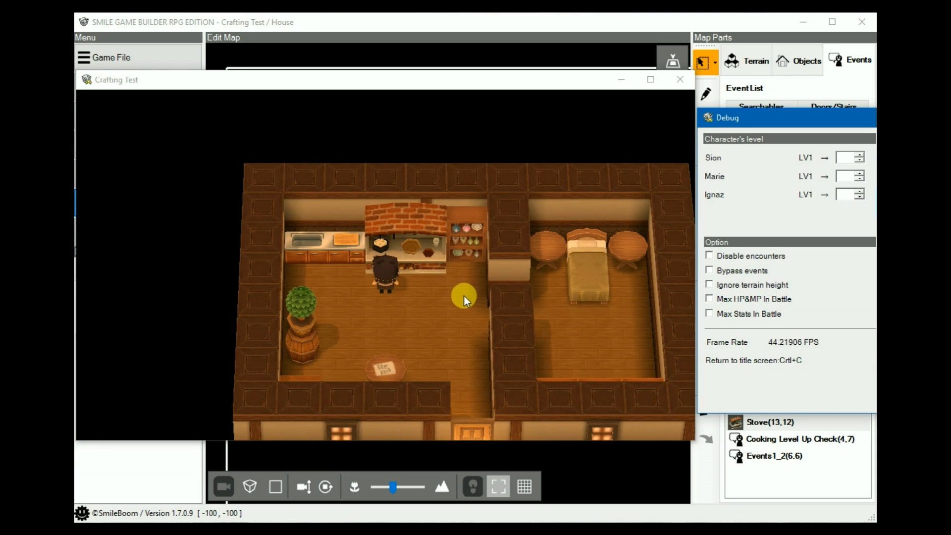
left_click(440, 85)
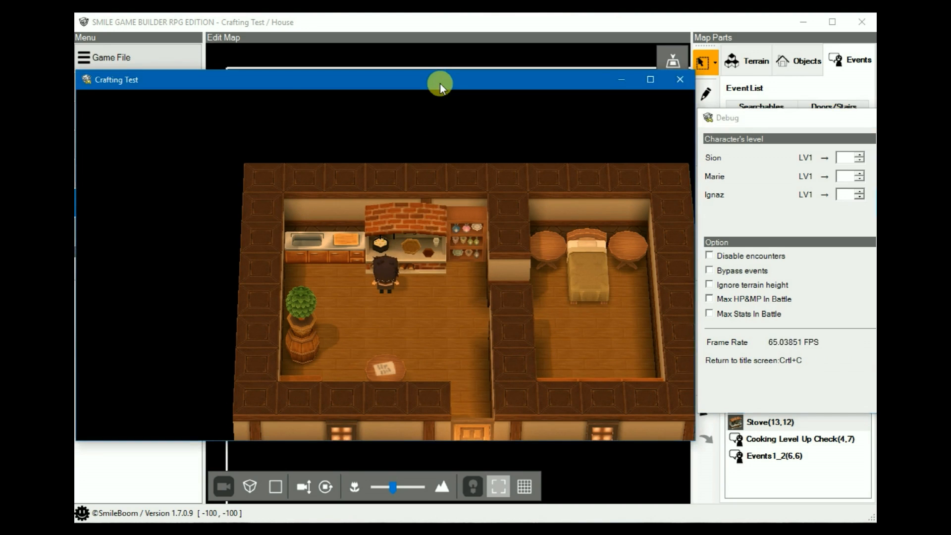
key("Escape")
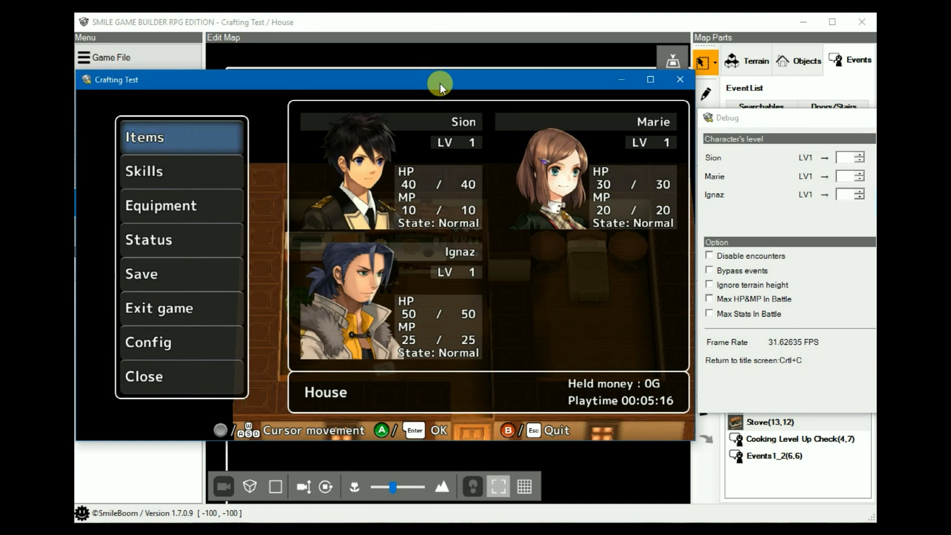
key("Return")
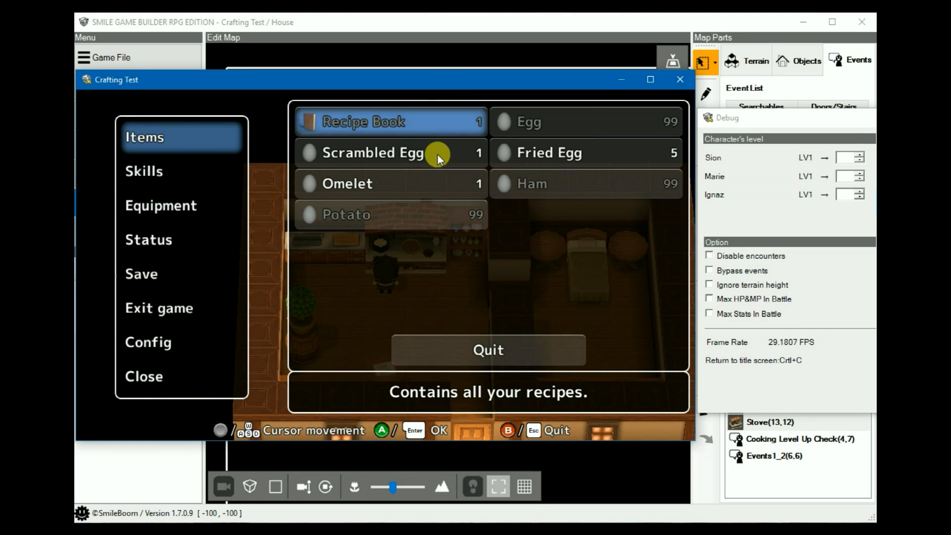
key("Escape")
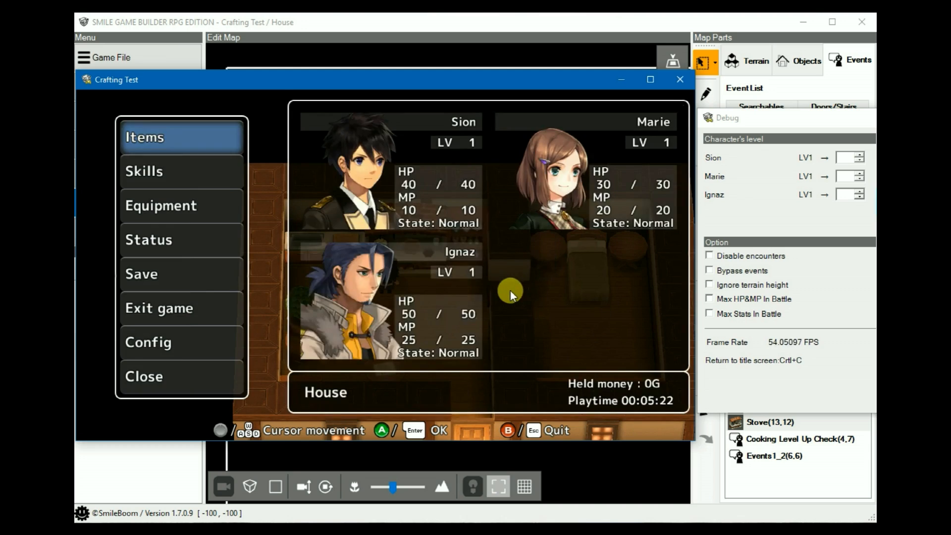
key("Escape")
Step: Leave the party menu and cook the Breakfast recipe Omelet at the stove
key("Return")
key("Return")
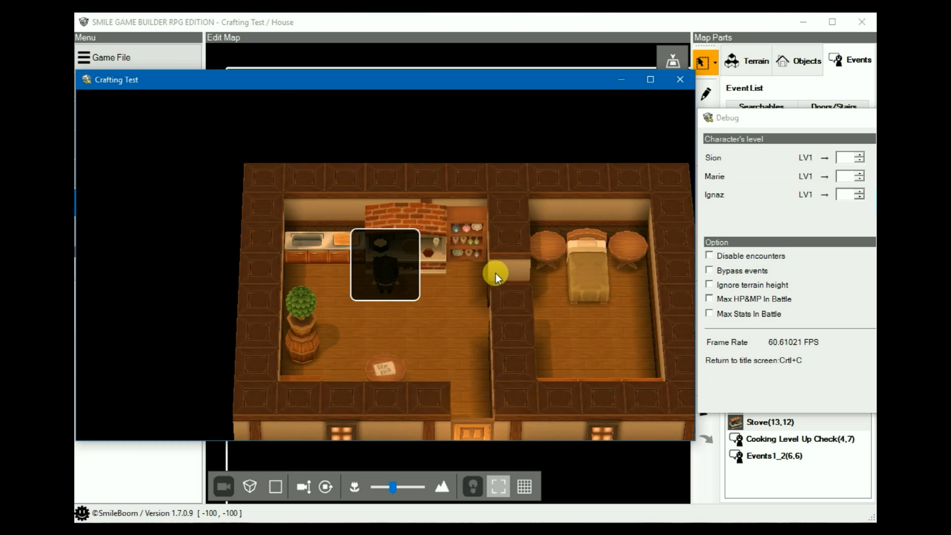
key("Down")
key("Down")
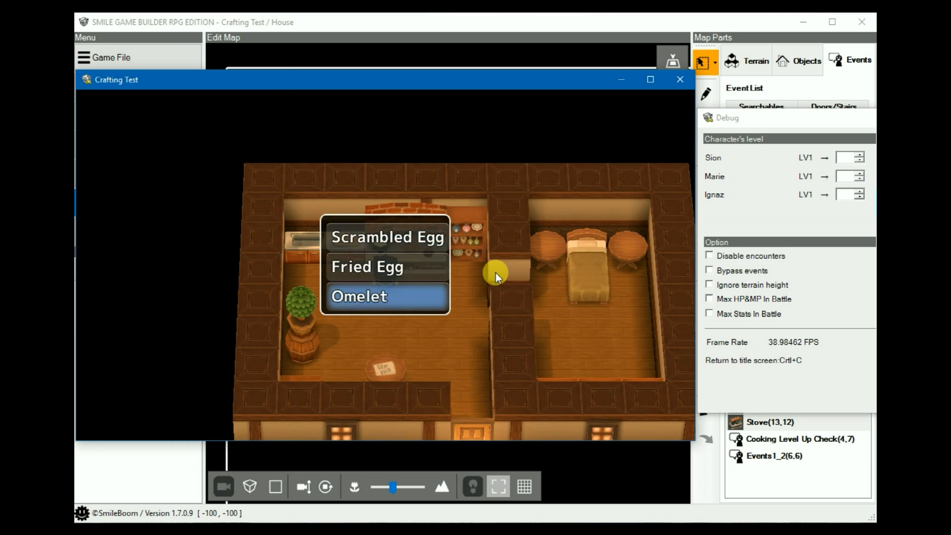
key("Return")
key("Return")
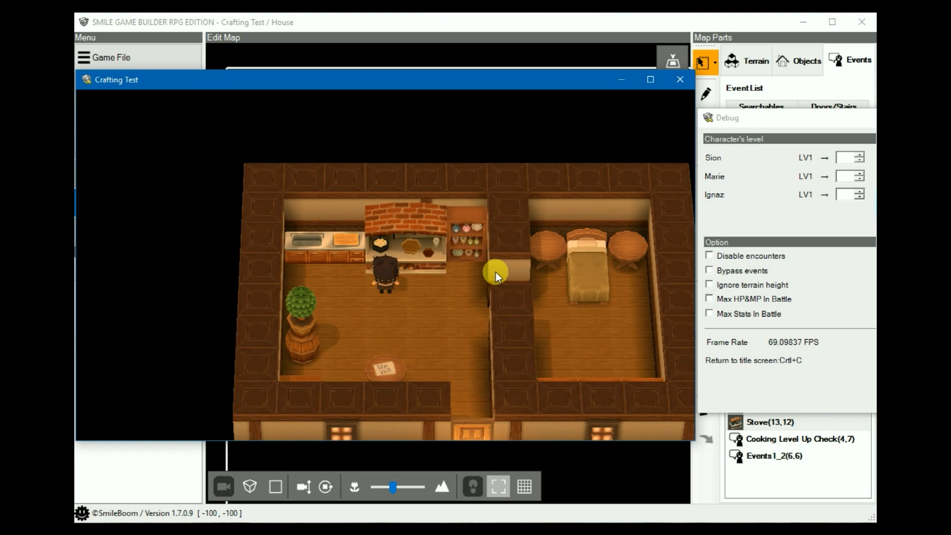
Step: Cook another recipe at the stove and dismiss its dialogue
key("Return")
key("Down")
key("Return")
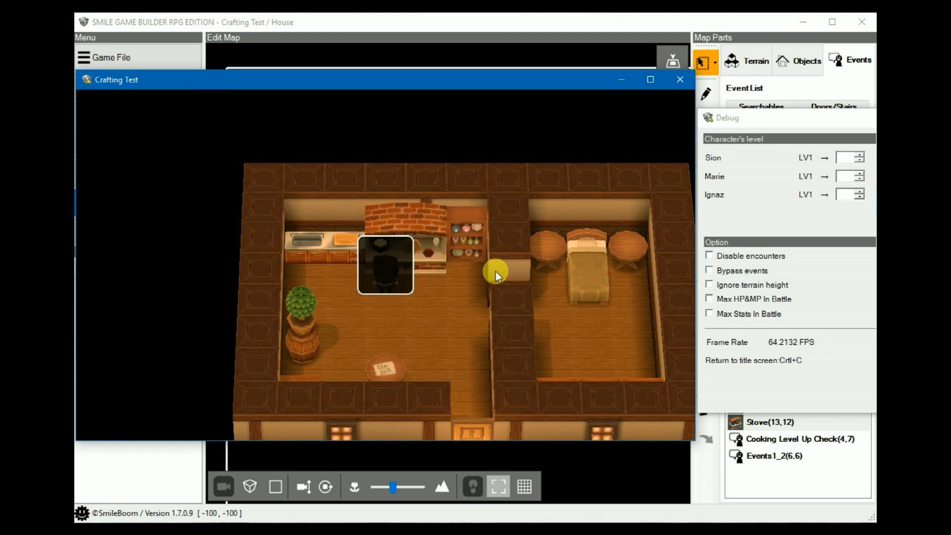
key("Down")
key("Return")
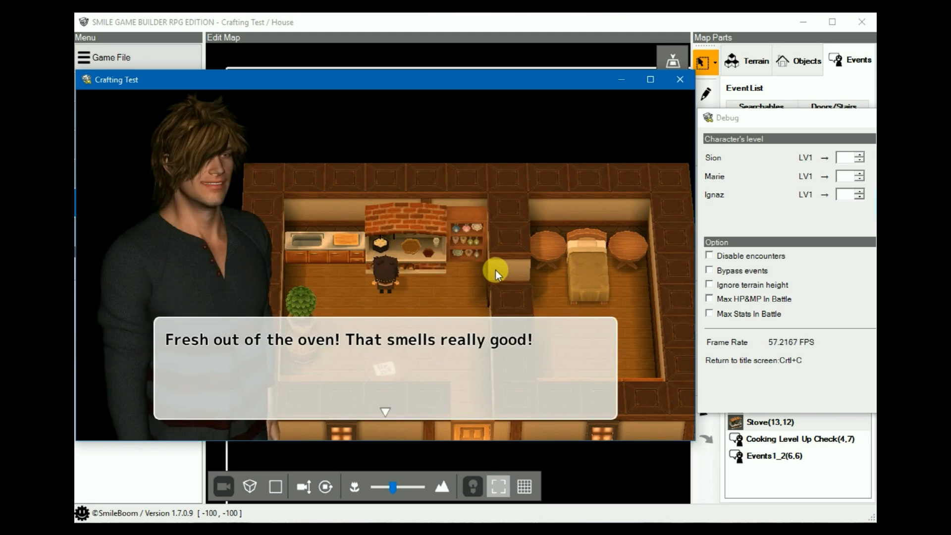
key("Return")
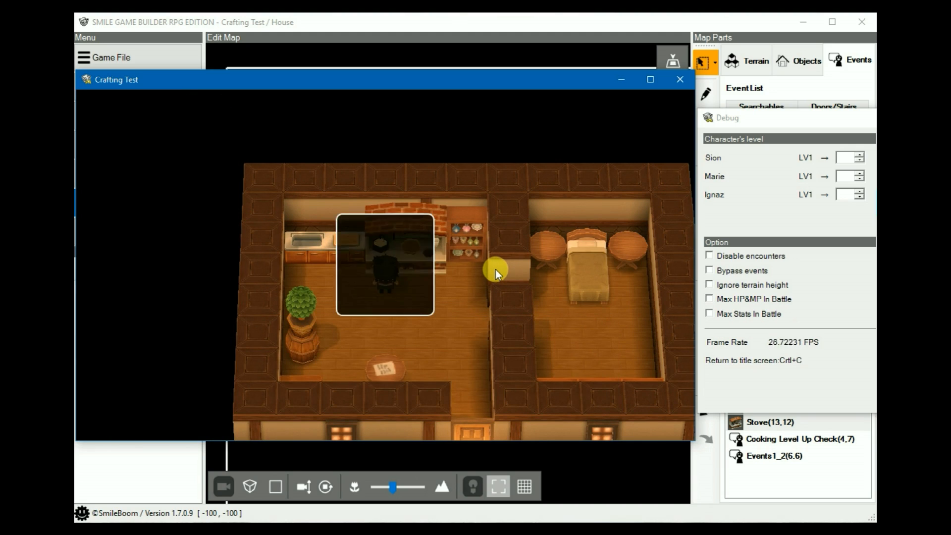
Step: Try to cook the Lunch recipe Ham and Potato Pie at the stove and dismiss the dialogue
key("Down")
key("Return")
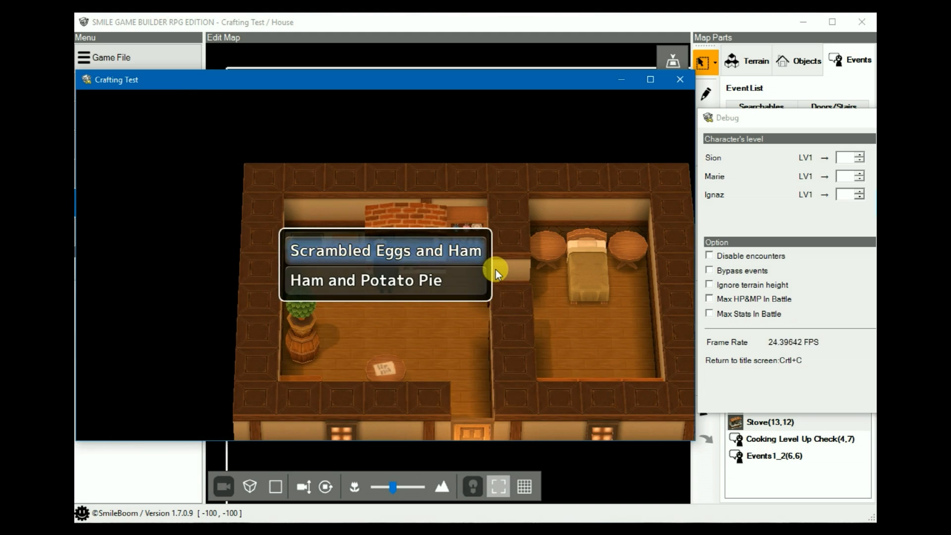
key("Down")
key("Return")
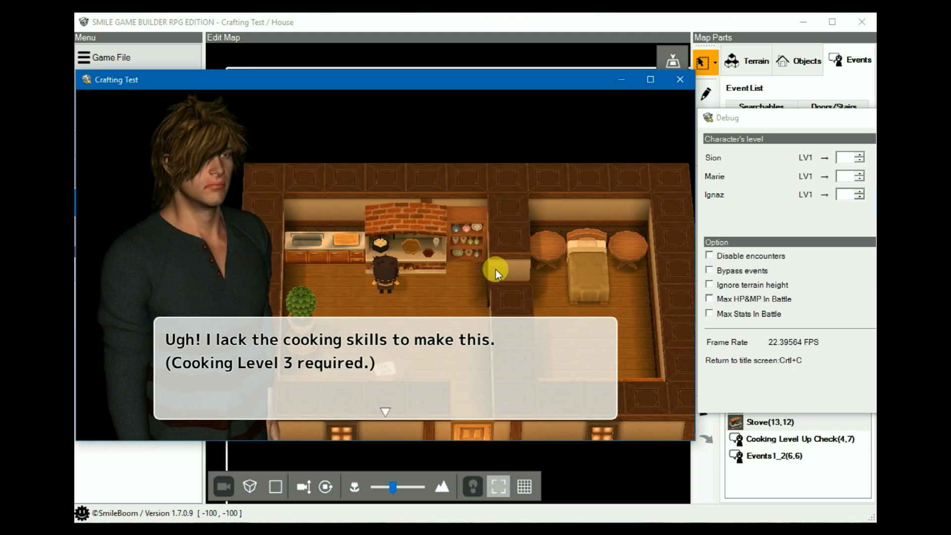
key("Return")
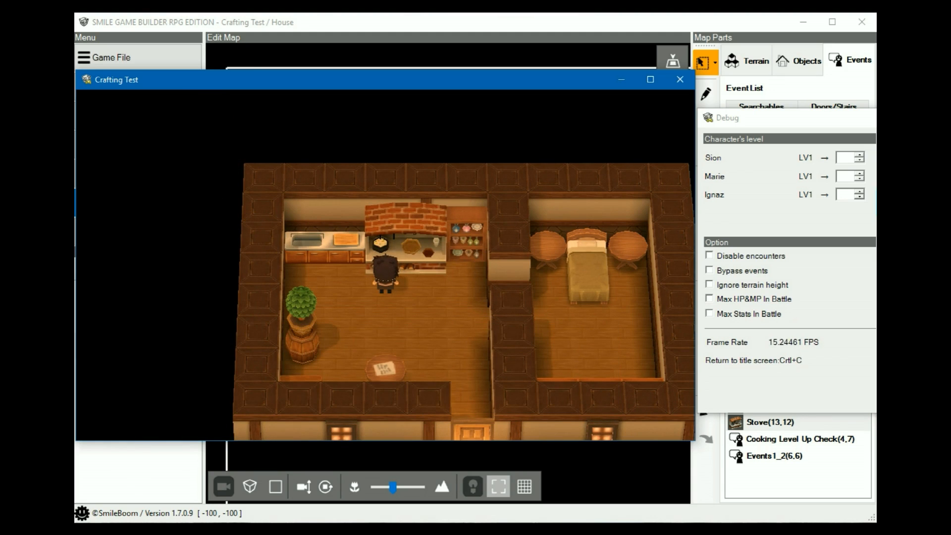
Step: Return to the playtest window and choose the Lunch recipe Ham and Potato Pie at the stove once more
key("alt+Tab")
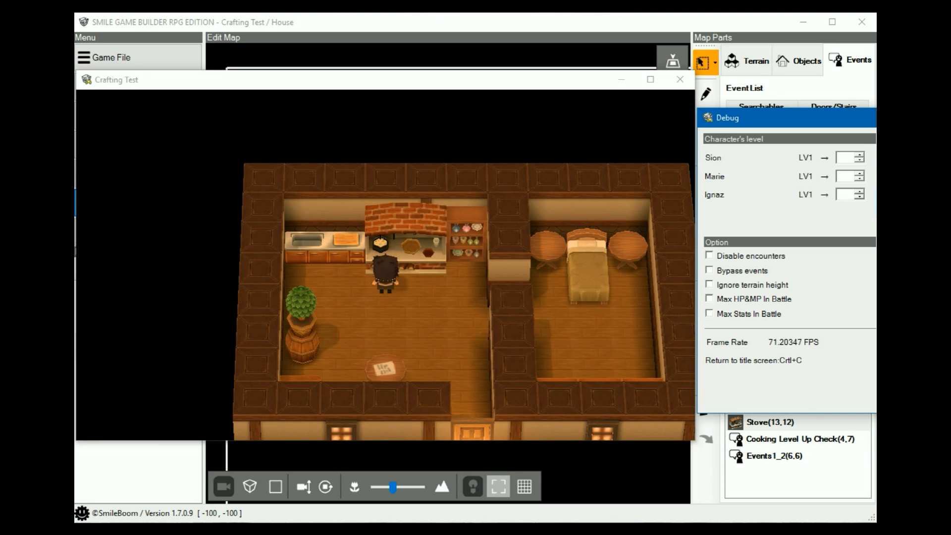
left_click(425, 81)
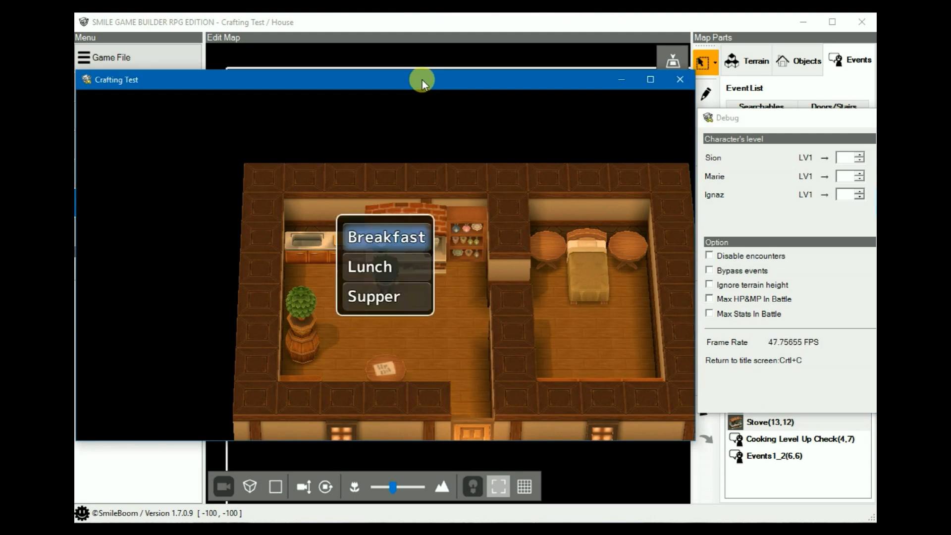
key("Down")
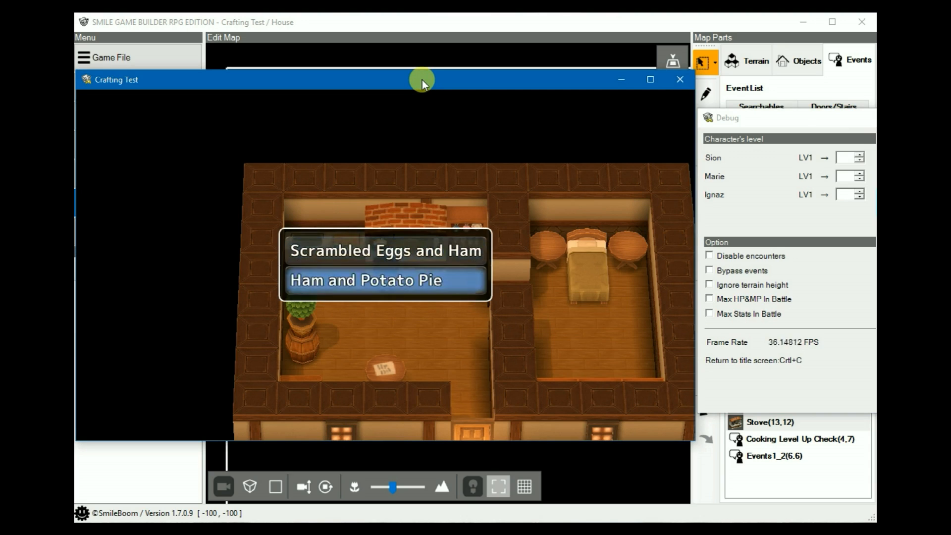
key("Return")
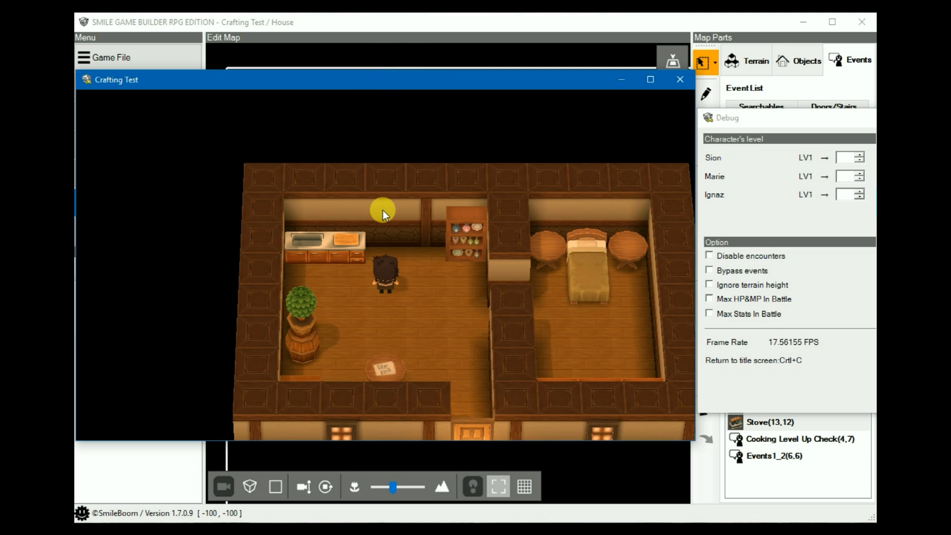
Step: Close the playtest and open the Ham & Potato Pie sheet of the Stove event on the House map
left_click(680, 87)
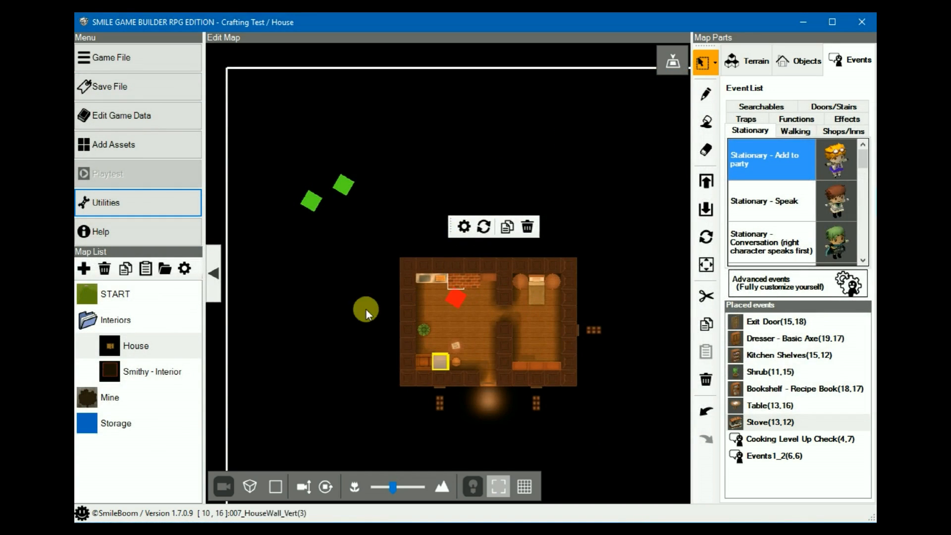
left_click(460, 278)
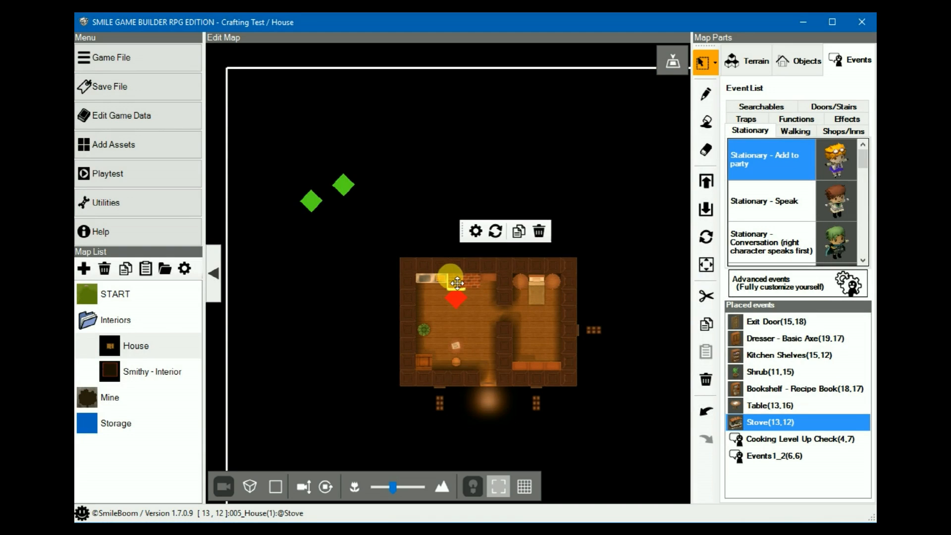
double_click(456, 282)
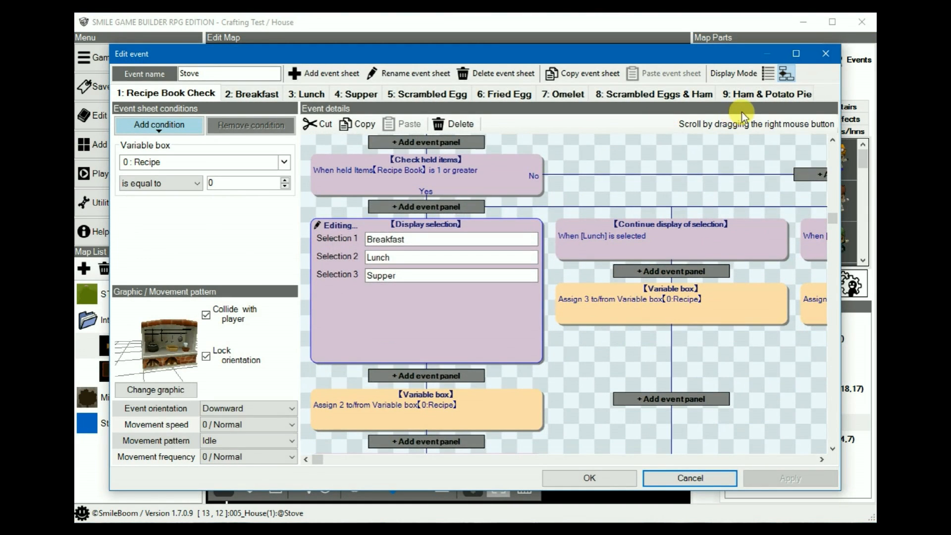
left_click(761, 93)
left_click(206, 356)
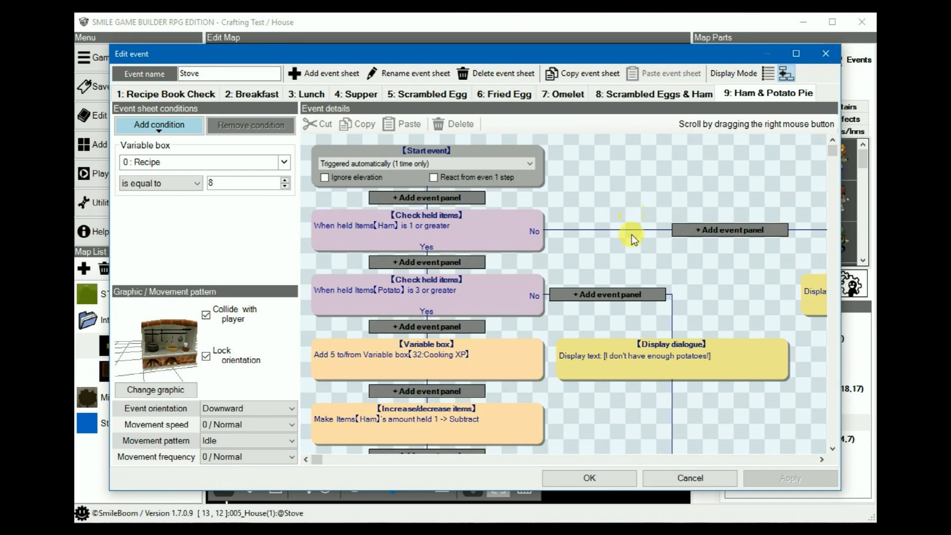
Step: Move the "Fresh out of the oven! That smells really good!" dialogue inside the potato check, directly after the panel adding one Ham & Potato Pie
right_click_drag(632, 234, 628, 103)
right_click_drag(571, 356, 628, 111)
right_click_drag(599, 334, 640, 326)
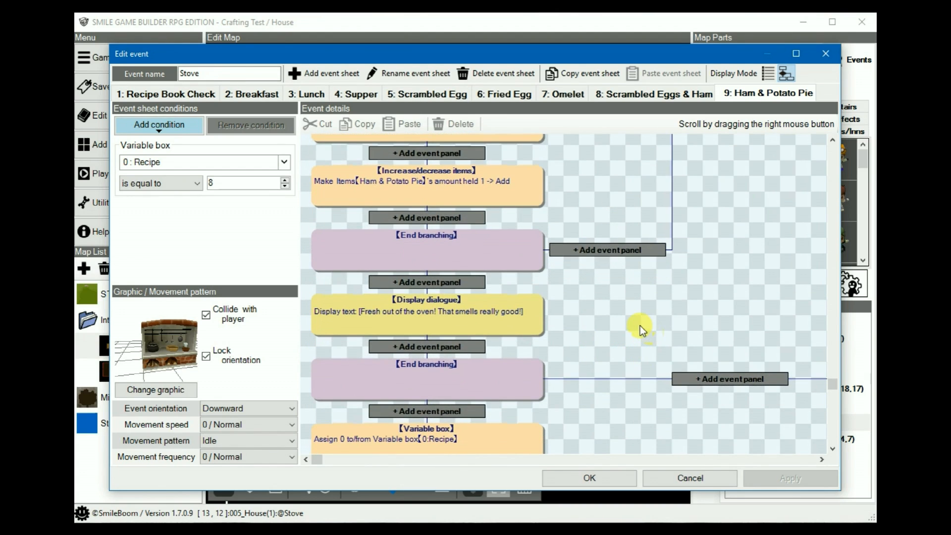
right_click_drag(585, 298, 605, 331)
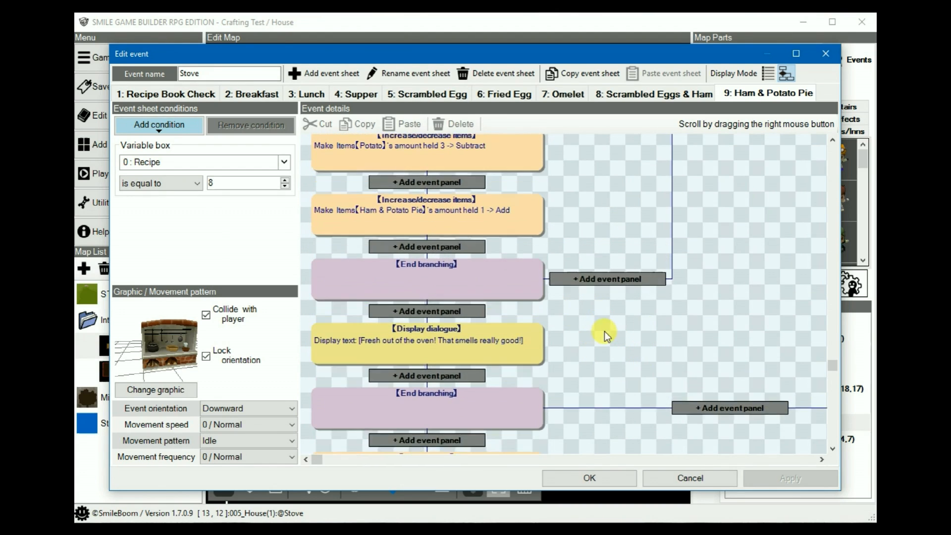
left_click(435, 337)
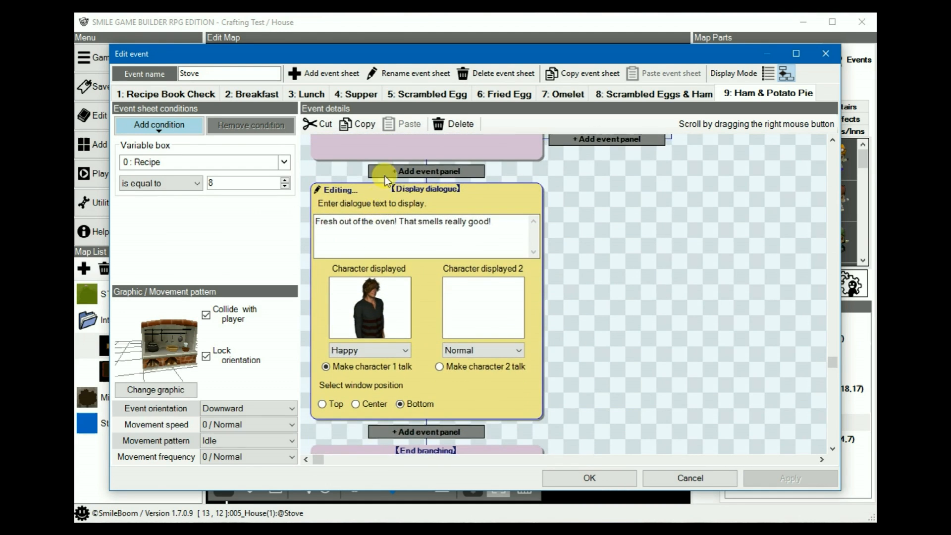
left_click(322, 126)
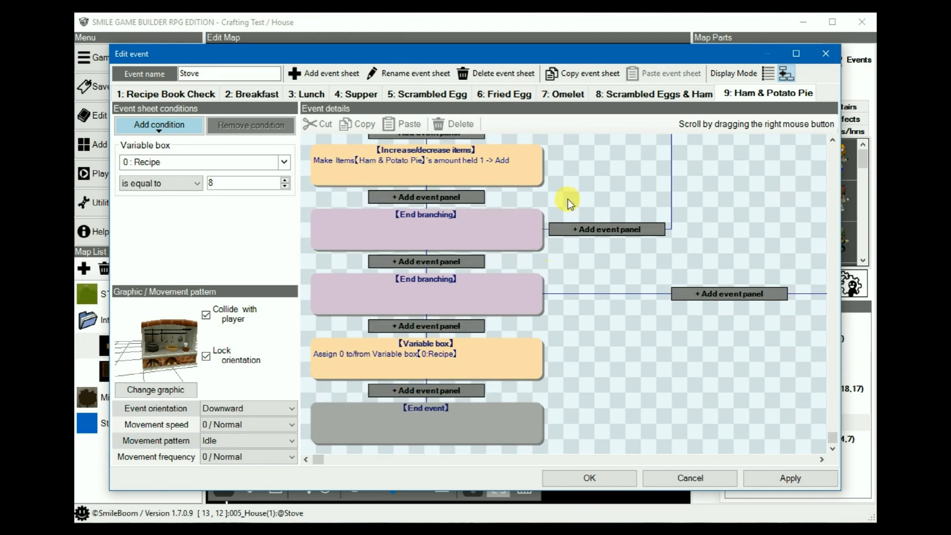
right_click_drag(584, 196, 596, 292)
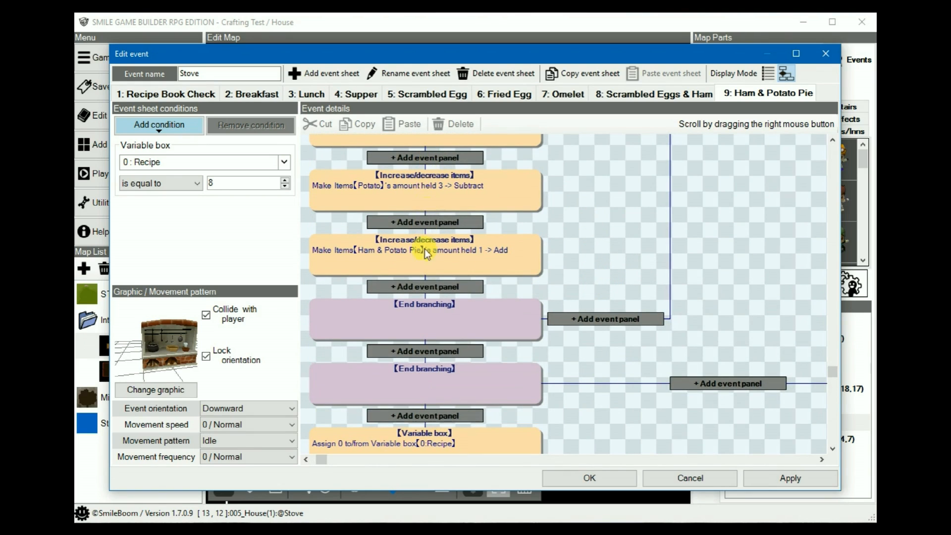
left_click(428, 287)
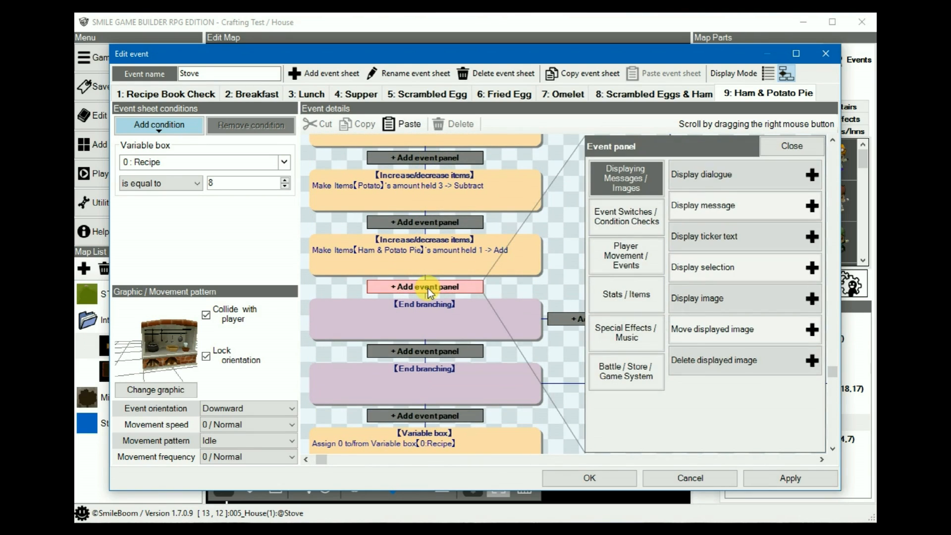
left_click(414, 126)
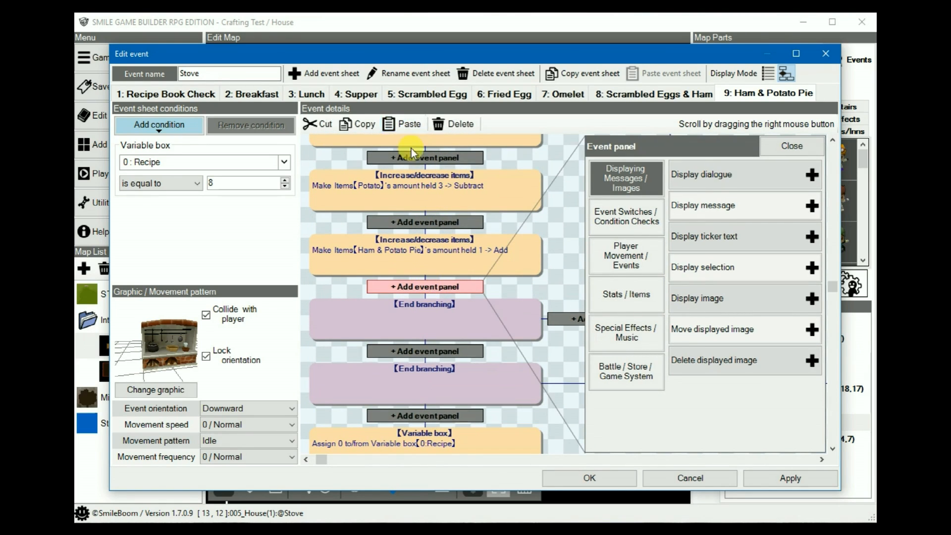
Step: Review the branching around the moved dialogue and the Recipe Book Check sheet, and save the Stove event
mouse_move(571, 188)
right_mouse_down()
mouse_move(577, 172)
mouse_move(518, 503)
mouse_move(719, 379)
mouse_move(561, 386)
mouse_move(555, 339)
mouse_move(598, 181)
mouse_move(585, 183)
right_mouse_up()
right_click_drag(562, 354, 727, 276)
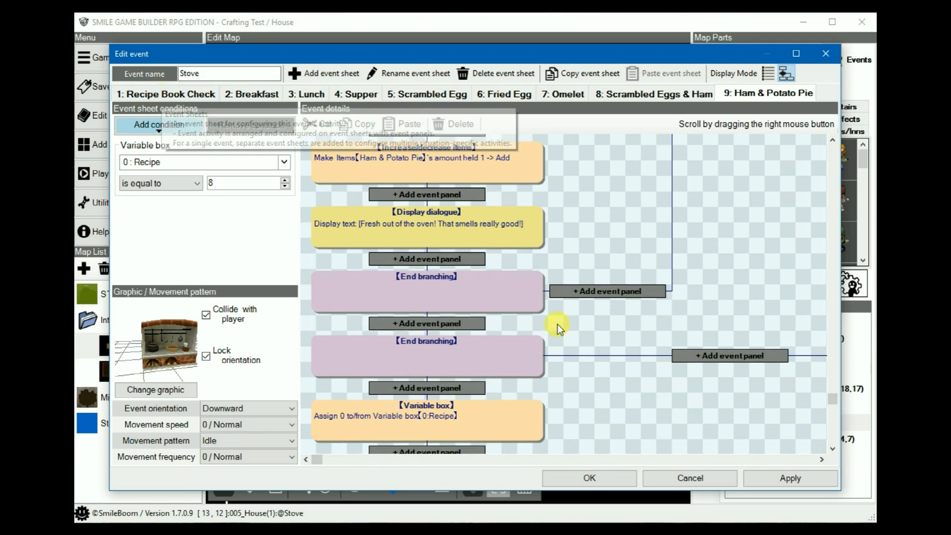
right_click_drag(603, 416, 613, 297)
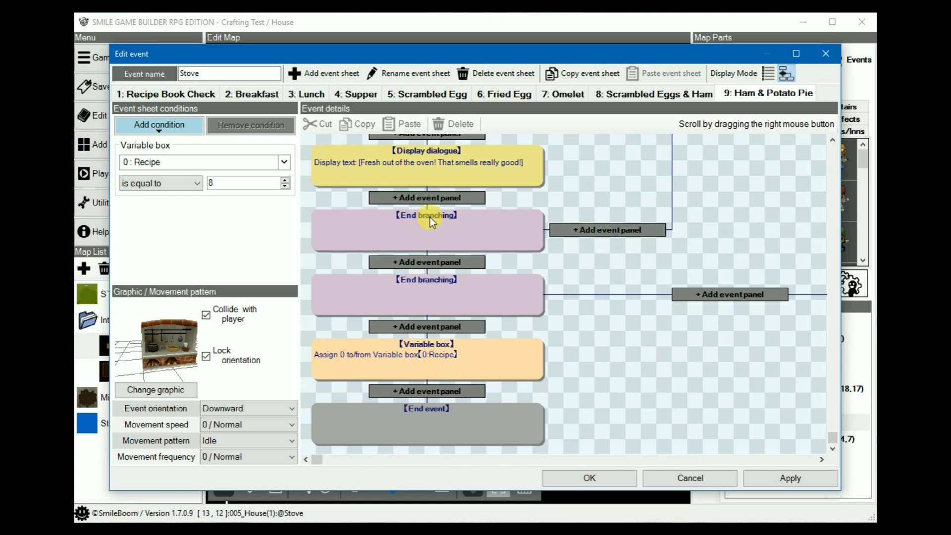
scroll(615, 304, "up", 2)
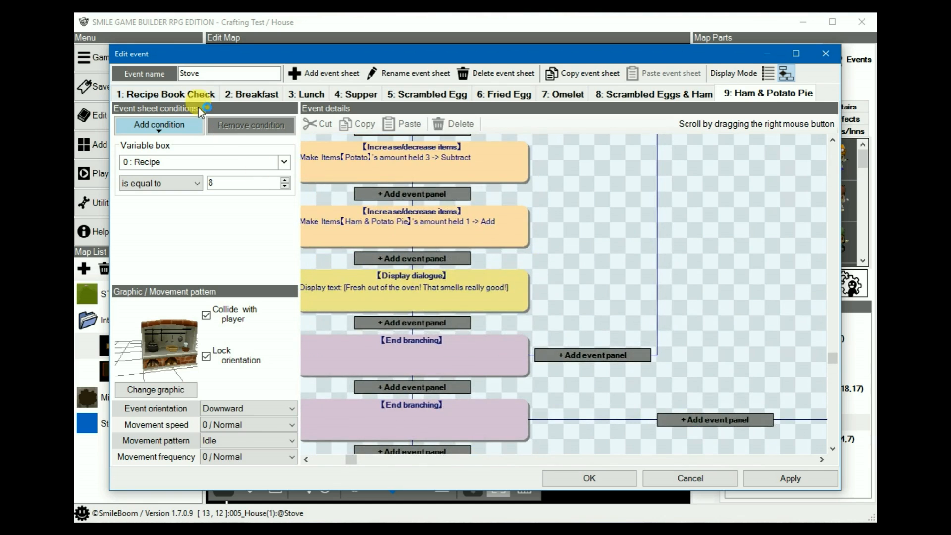
left_click(191, 94)
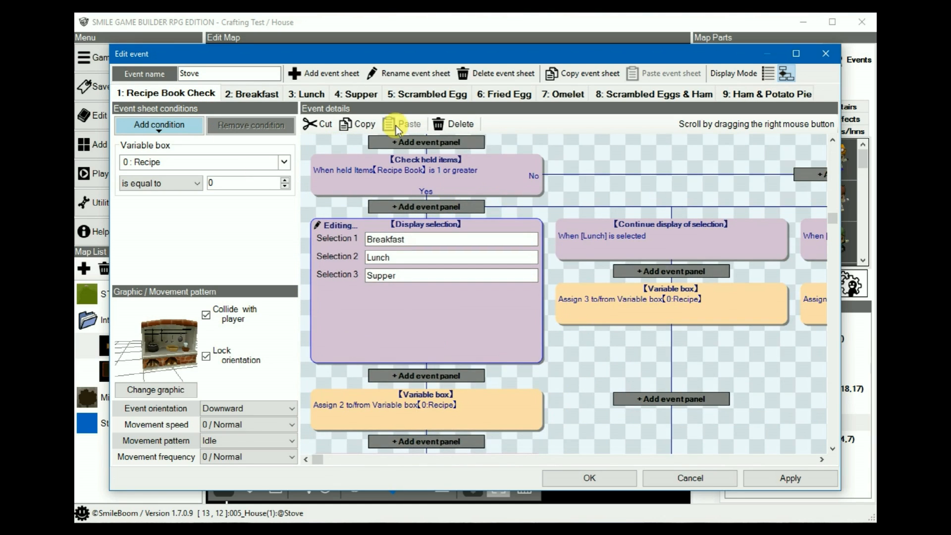
left_click(593, 484)
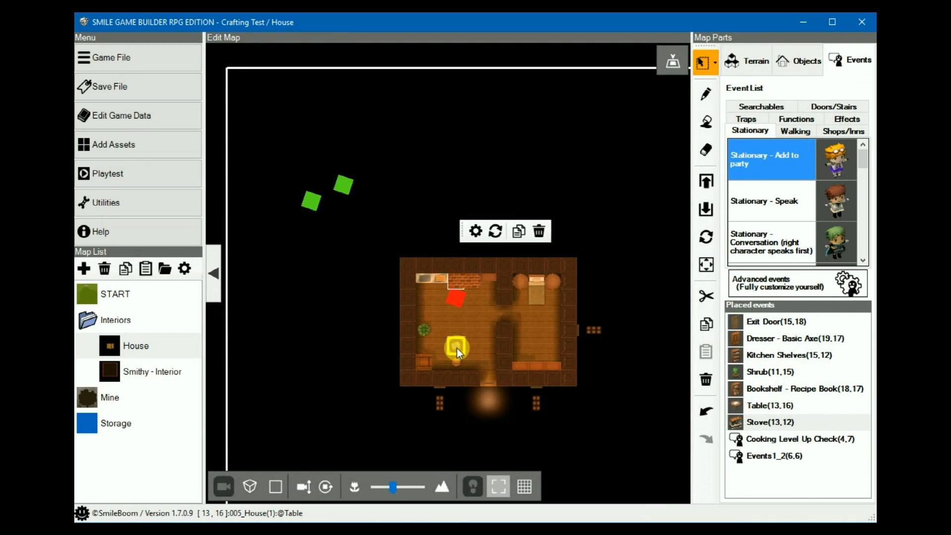